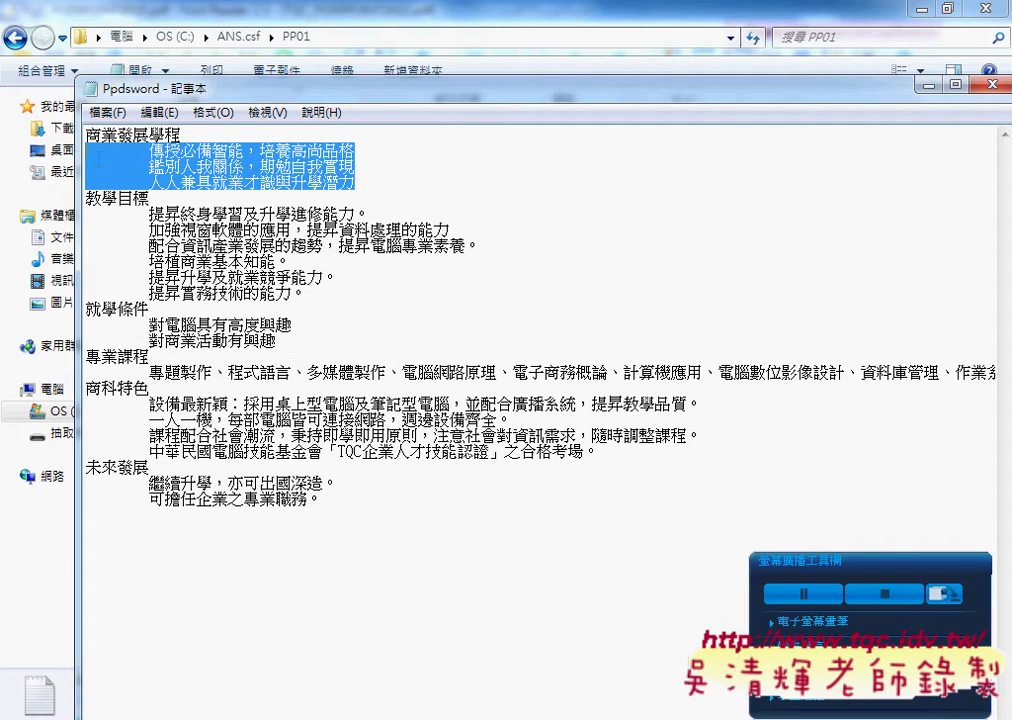
Return to the 商業發展學程 presentation and open the New Slide layout list
key(alt+Tab)
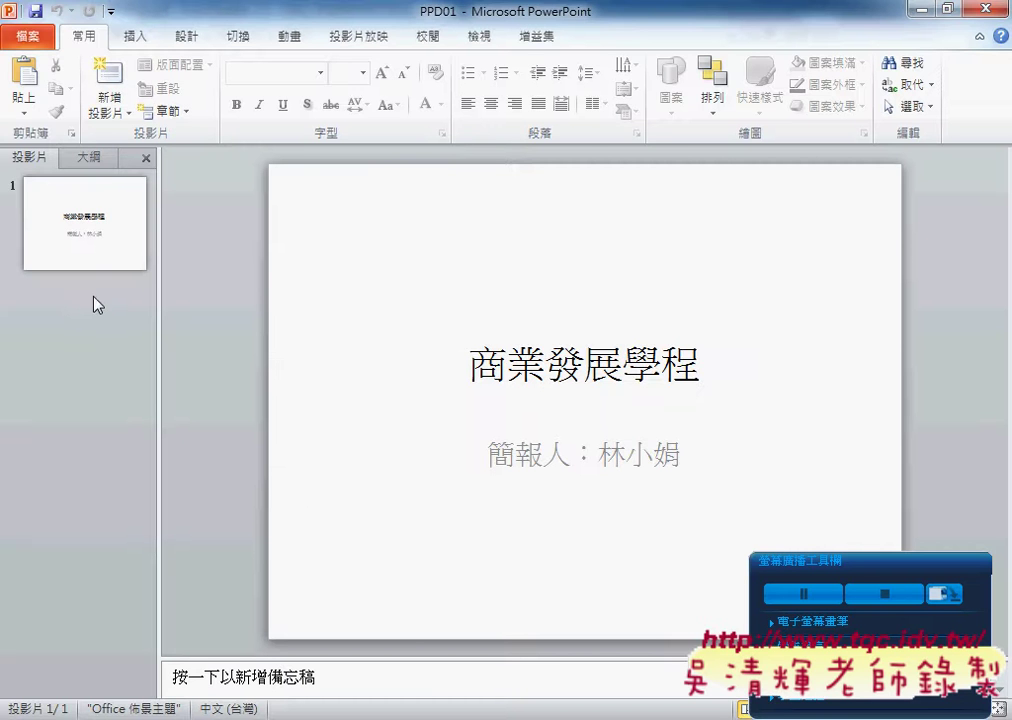
click(119, 116)
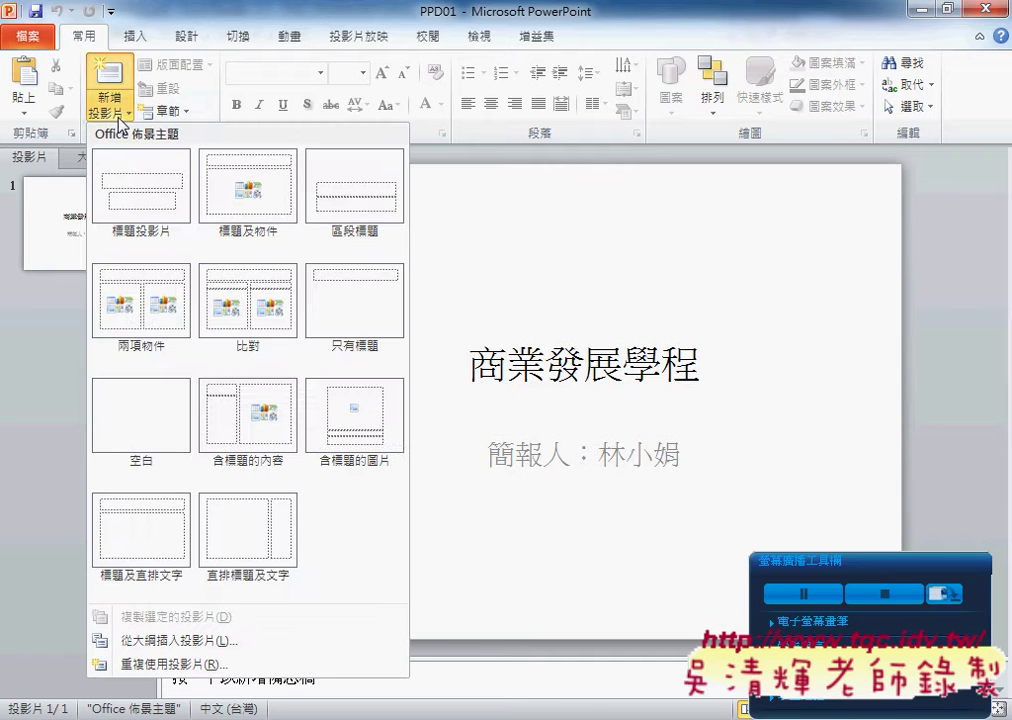
Insert slides from the Ppdsword outline file in C:\ANS.csf\PP01
click(192, 643)
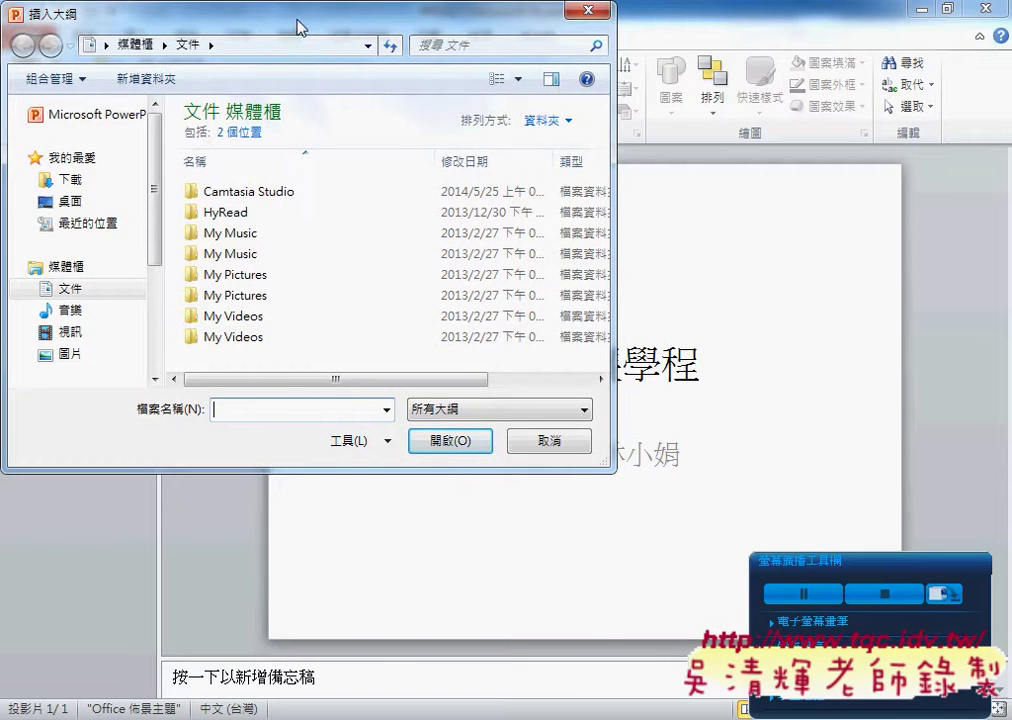
drag(296, 27, 456, 72)
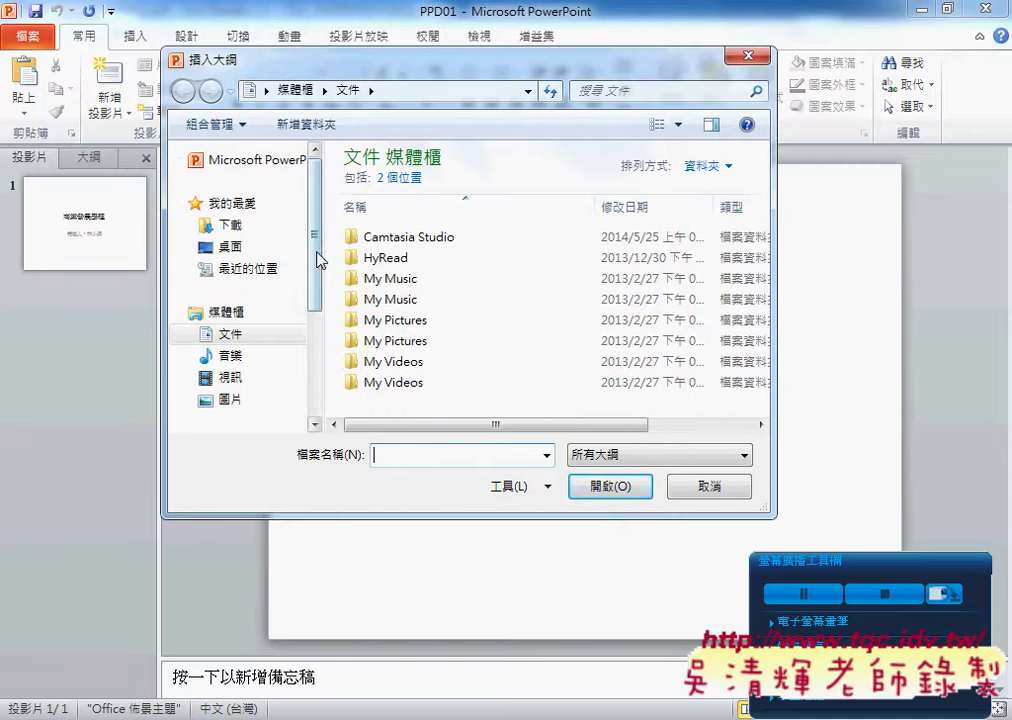
drag(314, 226, 314, 348)
click(246, 328)
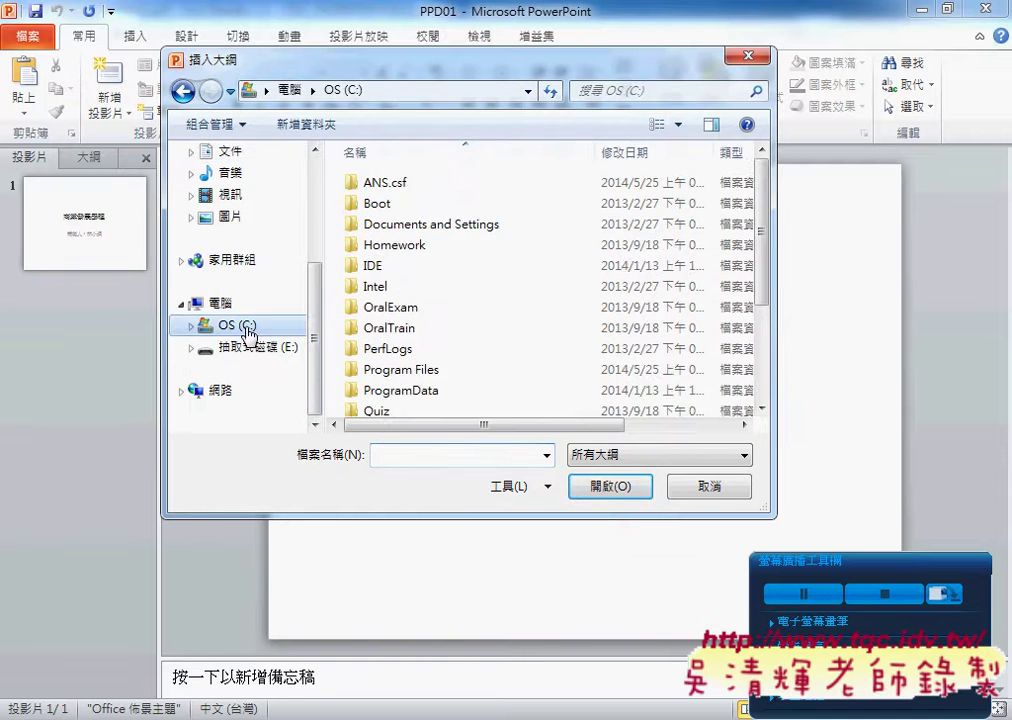
double_click(389, 186)
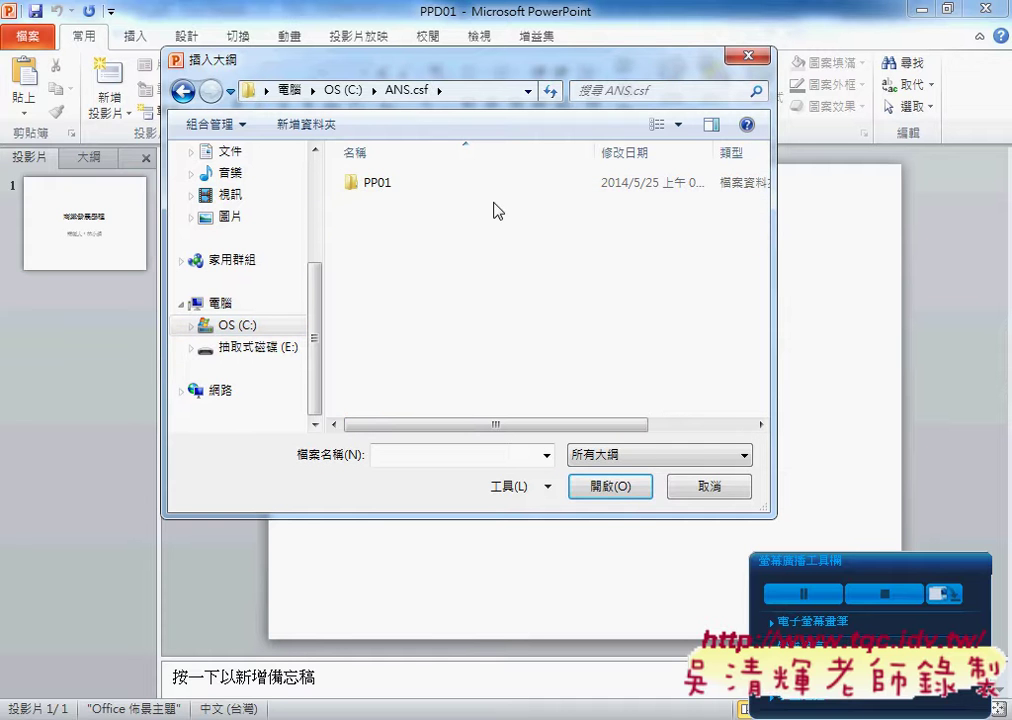
double_click(388, 186)
click(399, 190)
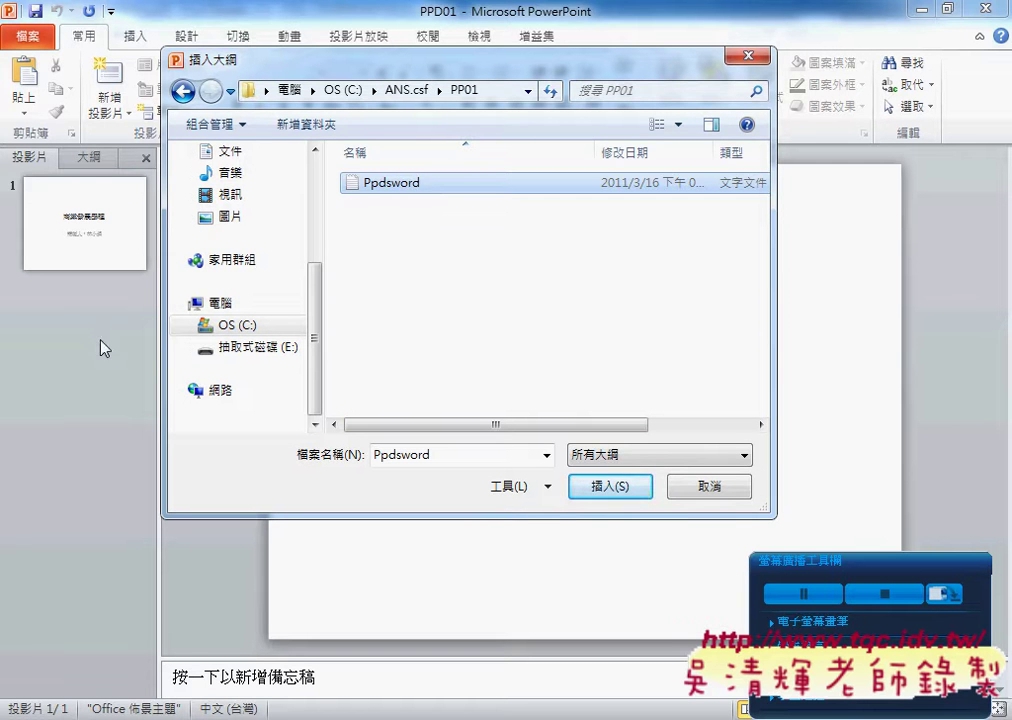
click(611, 487)
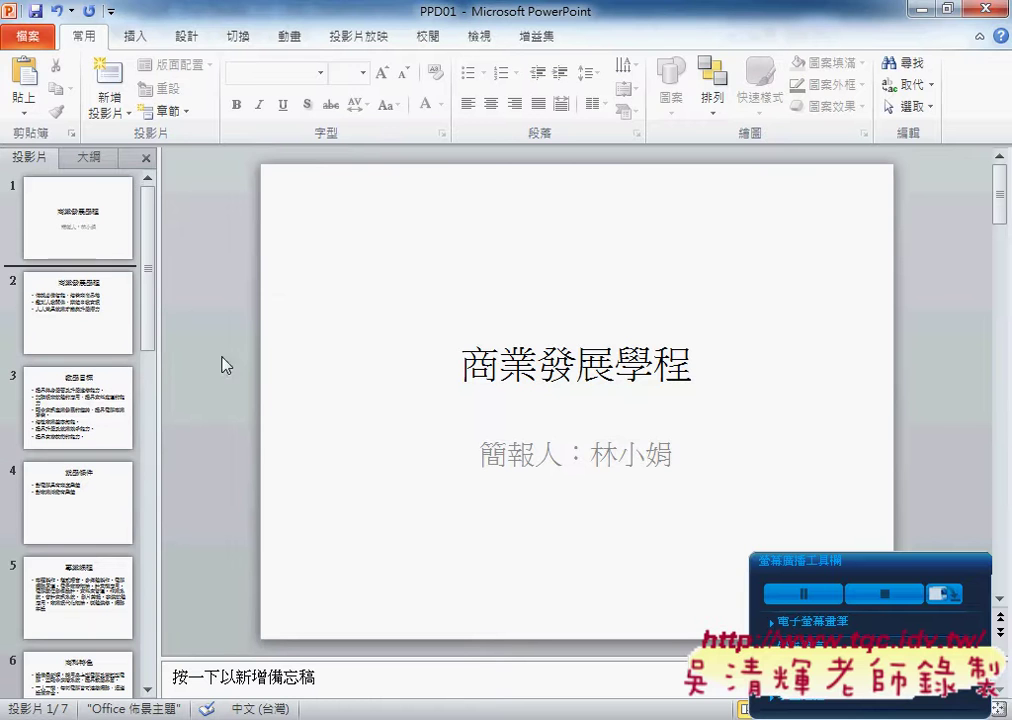
key(alt+Tab)
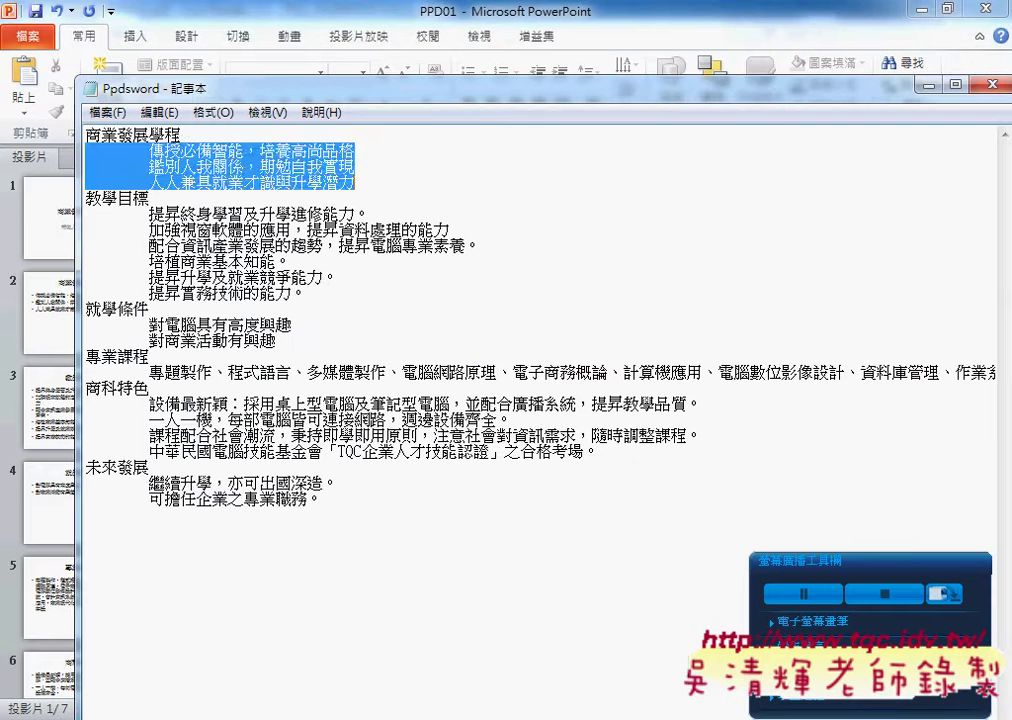
click(118, 118)
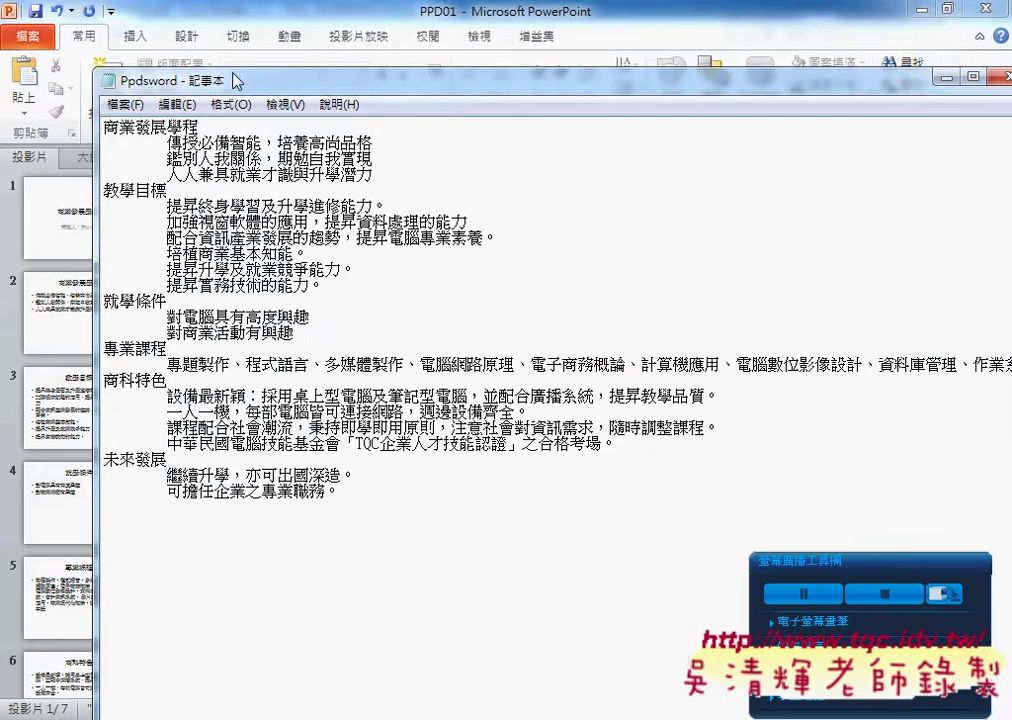
drag(210, 95, 273, 59)
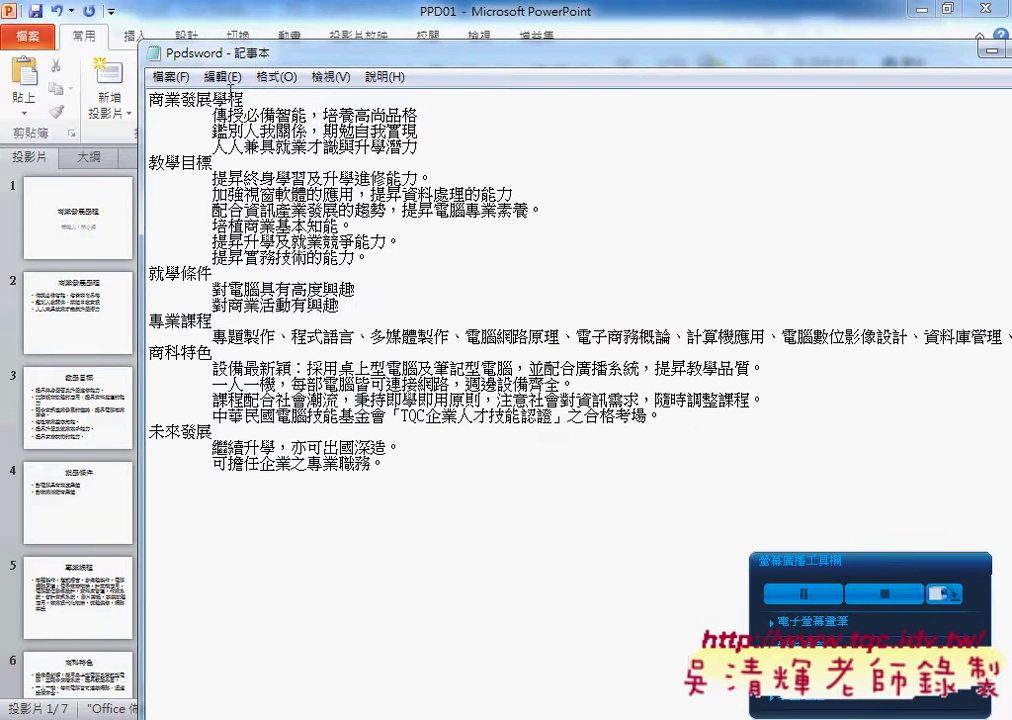
drag(244, 100, 149, 104)
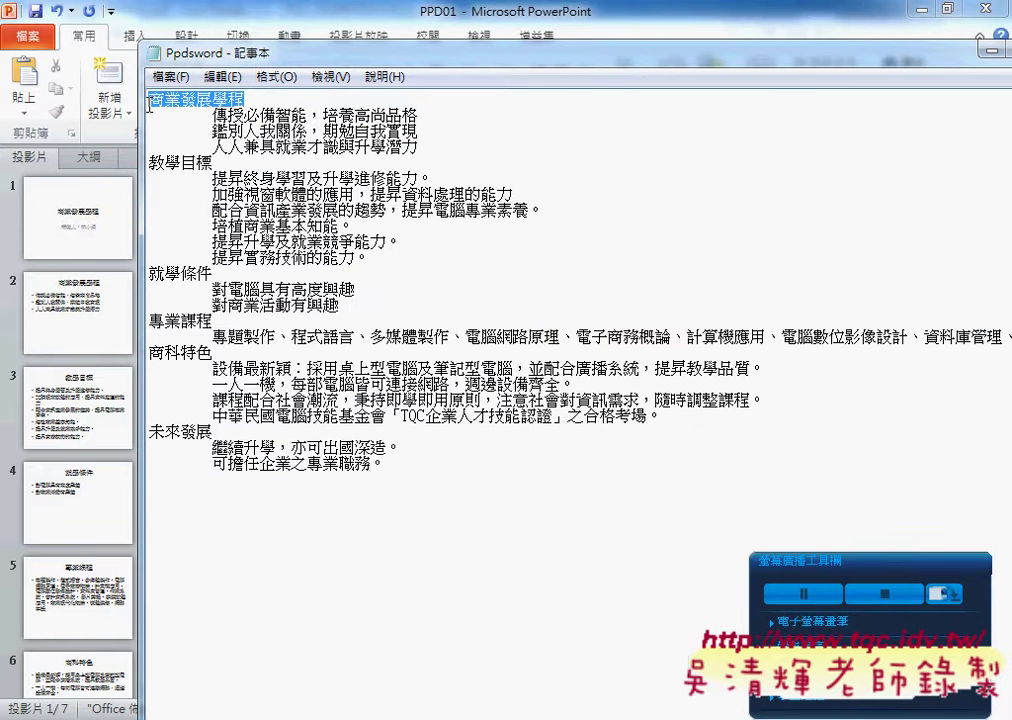
drag(222, 46, 318, 39)
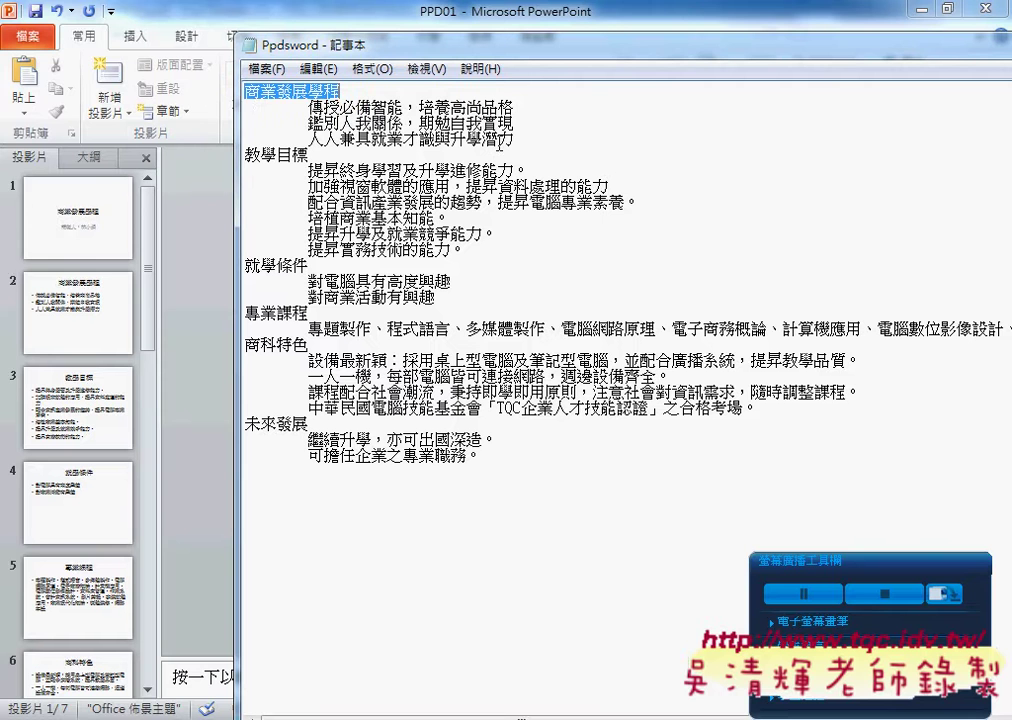
drag(308, 108, 251, 110)
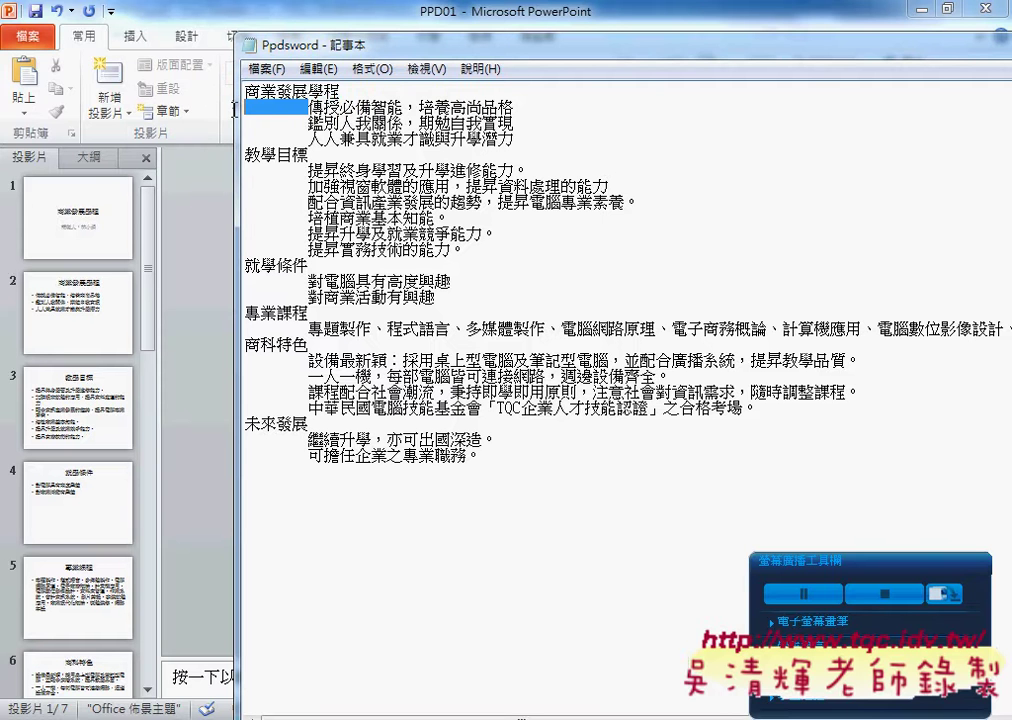
mouse_move(514, 141)
mouse_down()
mouse_move(443, 140)
mouse_move(266, 107)
mouse_up()
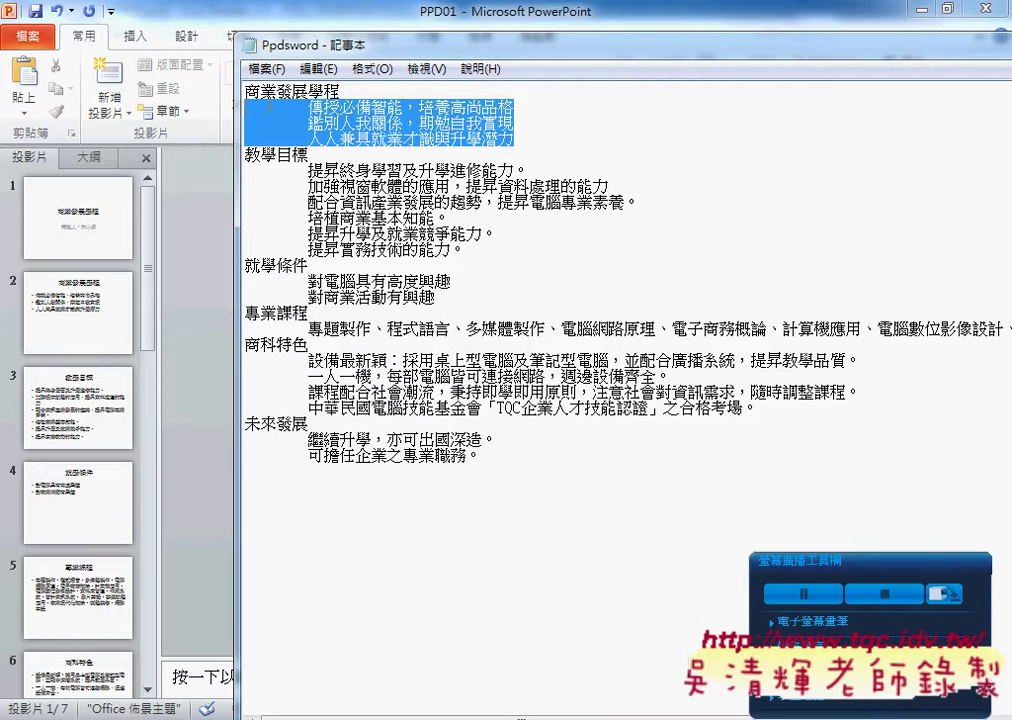
drag(290, 44, 337, 39)
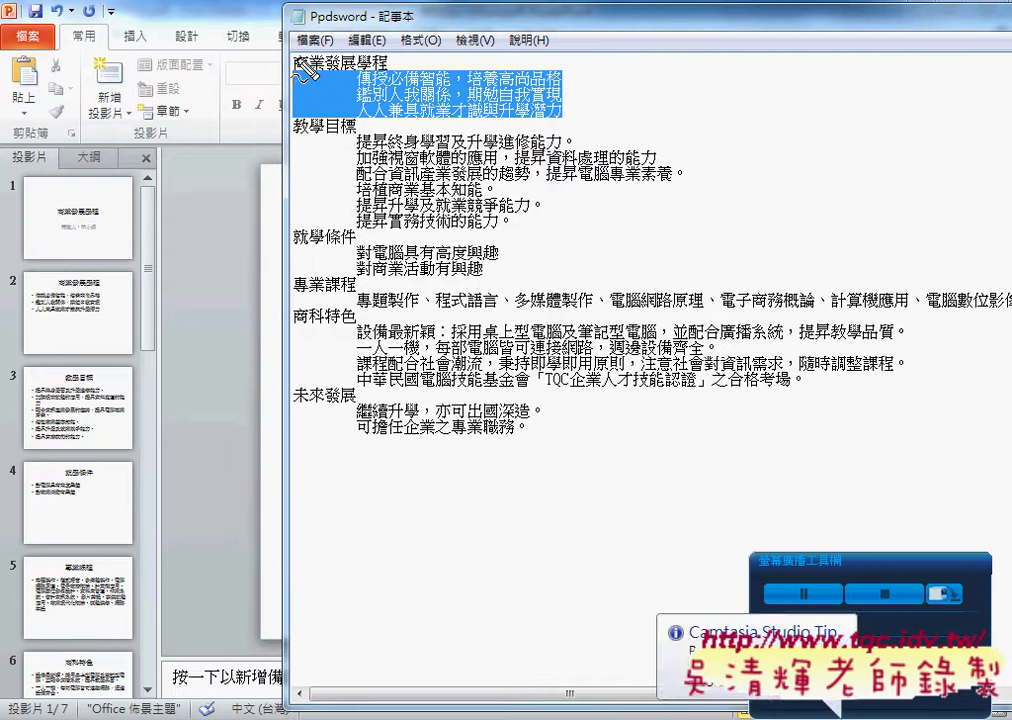
mouse_move(300, 70)
mouse_down()
mouse_move(97, 298)
mouse_move(108, 292)
mouse_up()
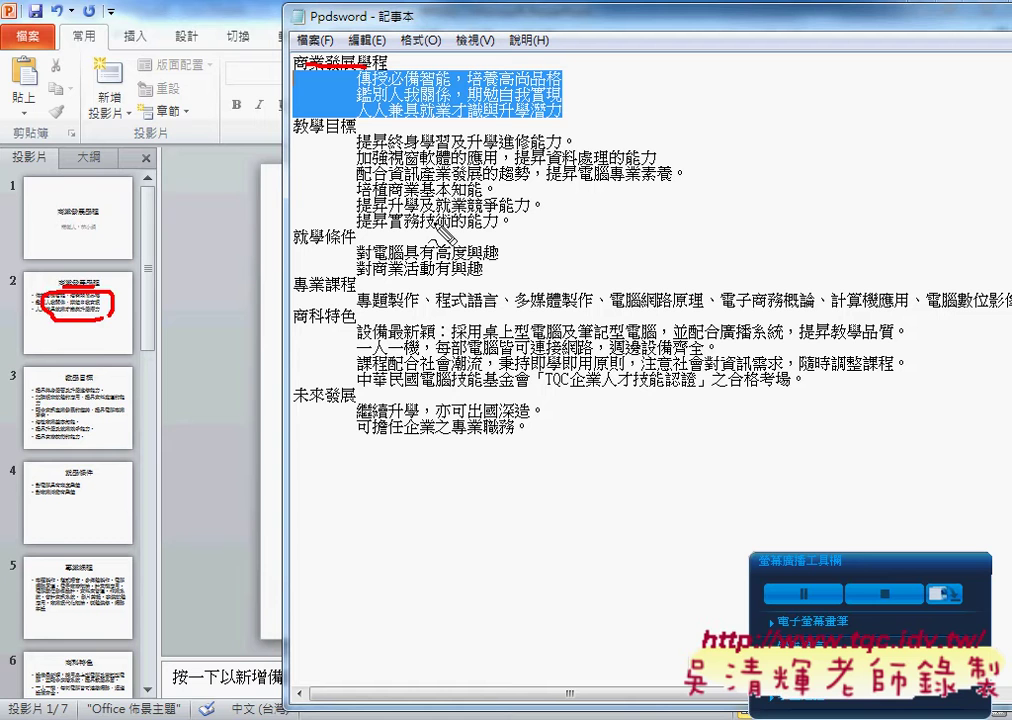
key(Escape)
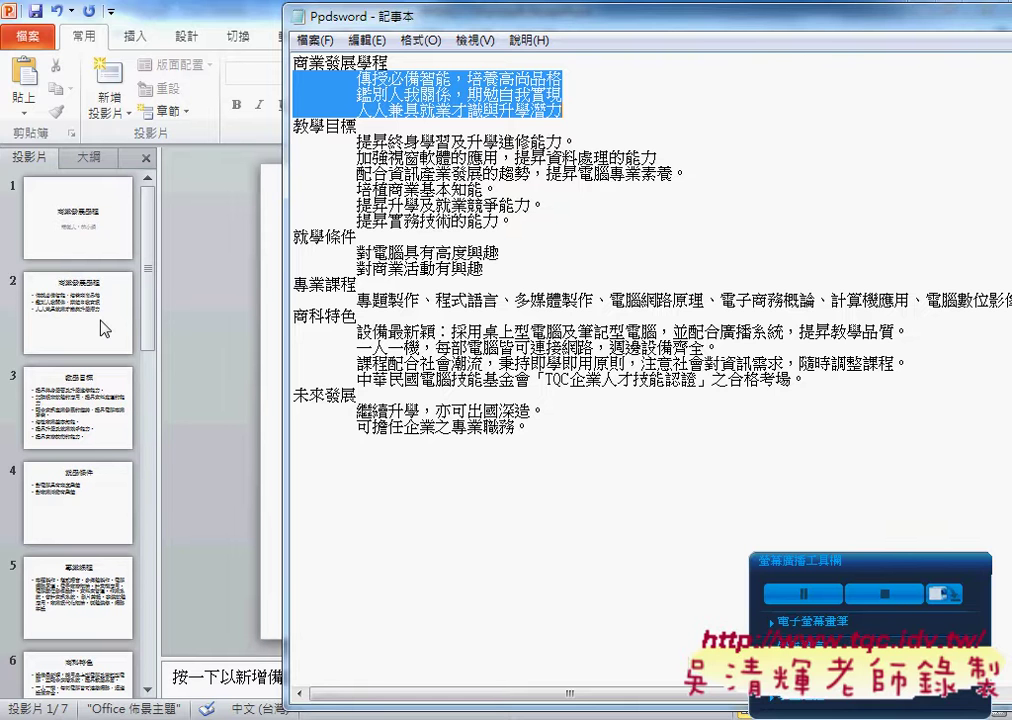
key(alt+Tab)
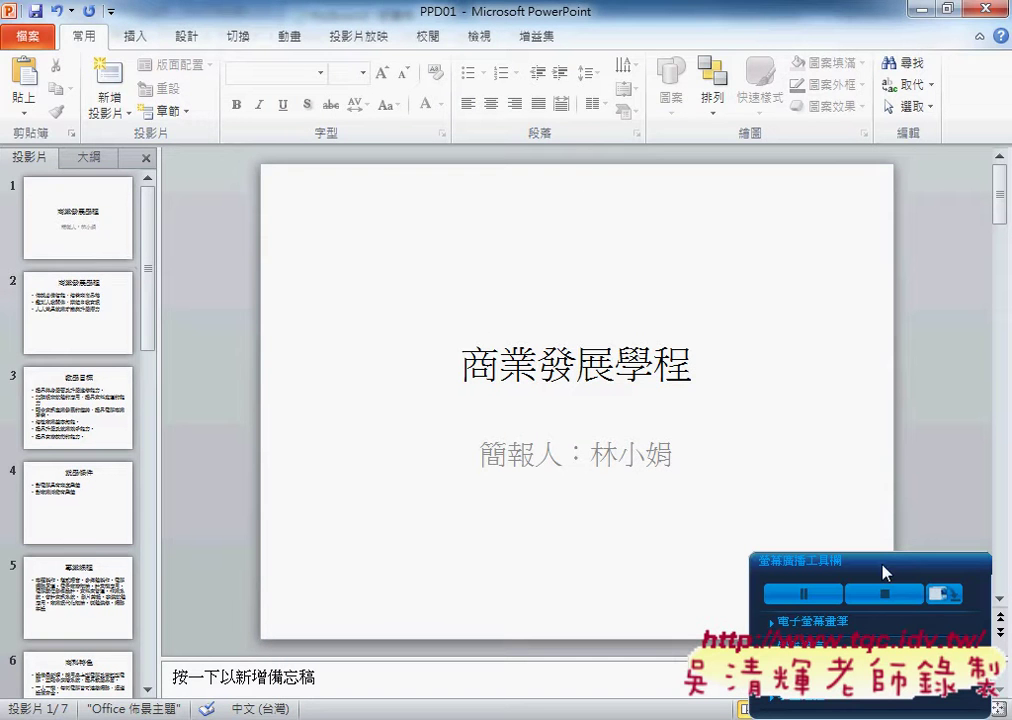
Move the 就學條件 slide from position 4 to the end of the deck, then return to slide 1
click(50, 519)
scroll(172, 650, down, 3)
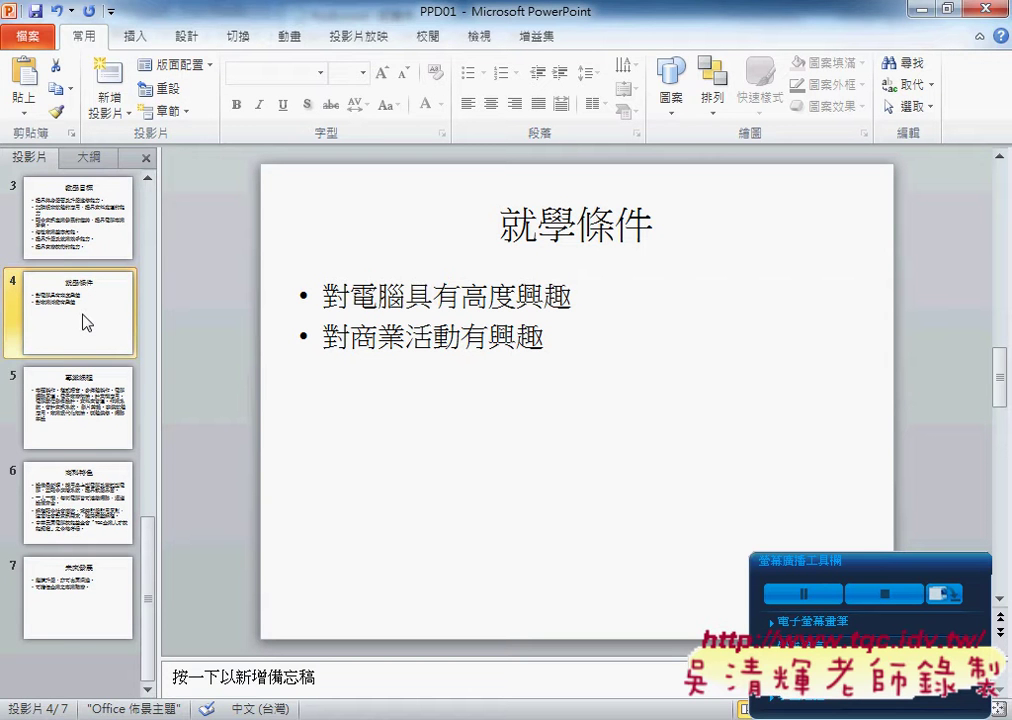
drag(83, 322, 102, 681)
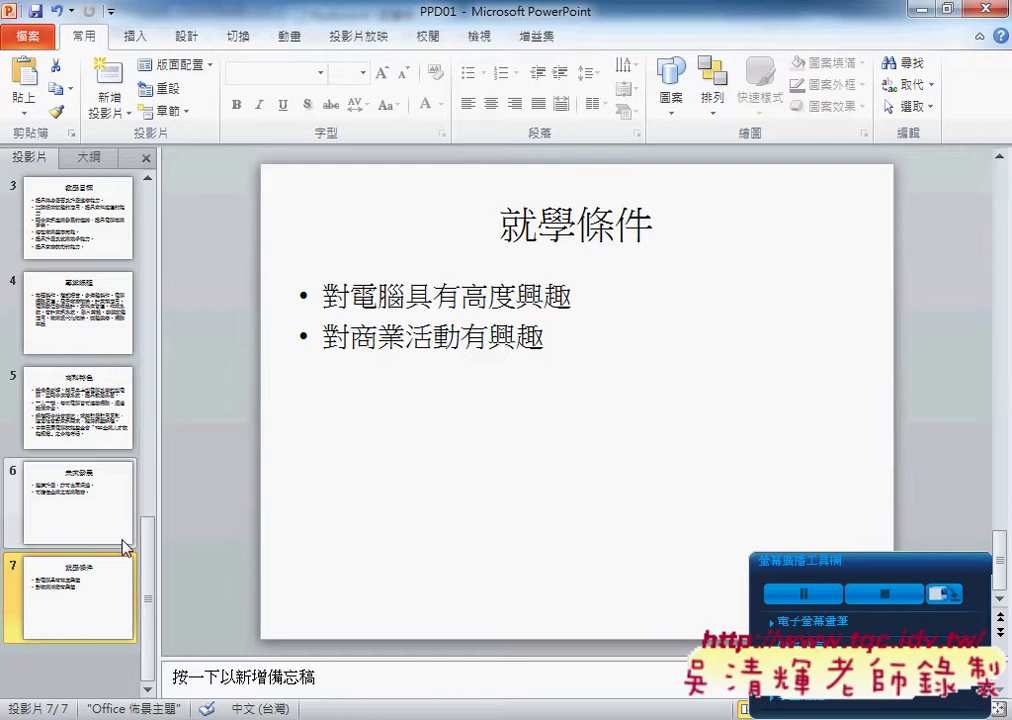
click(148, 190)
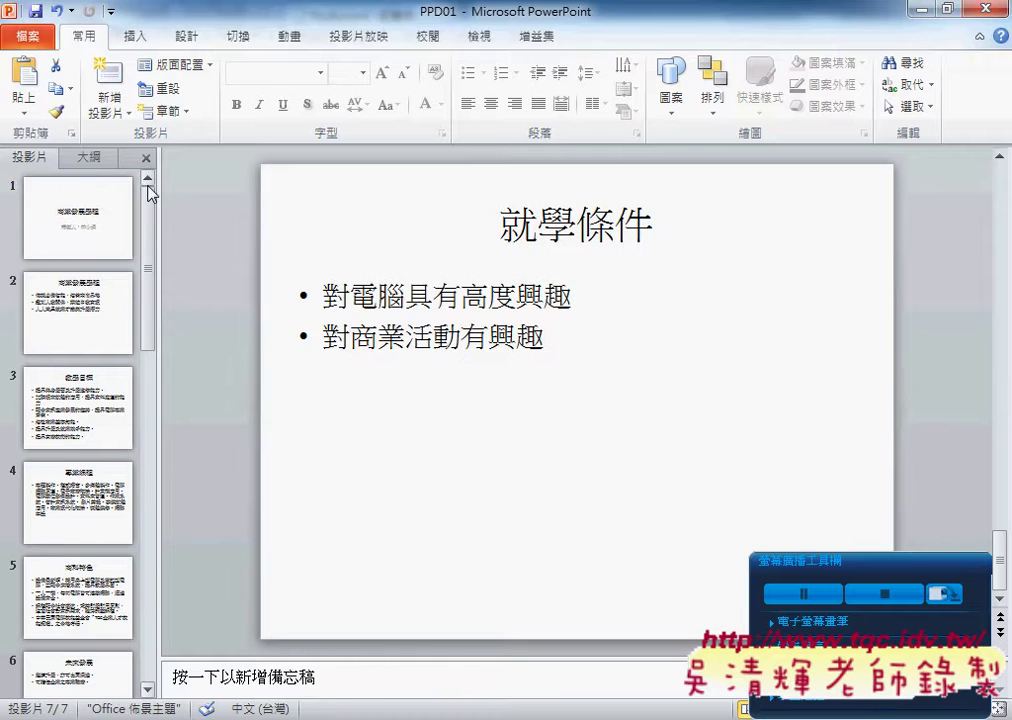
click(72, 240)
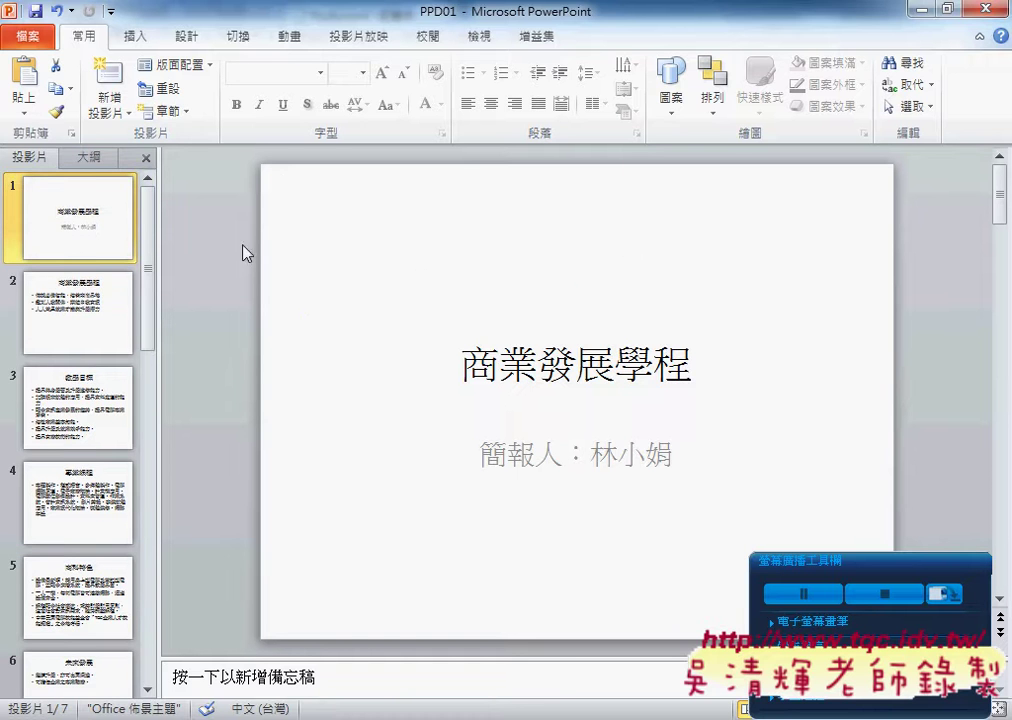
Apply the 波形 (Wave) theme from the Design theme gallery to all seven slides
click(187, 37)
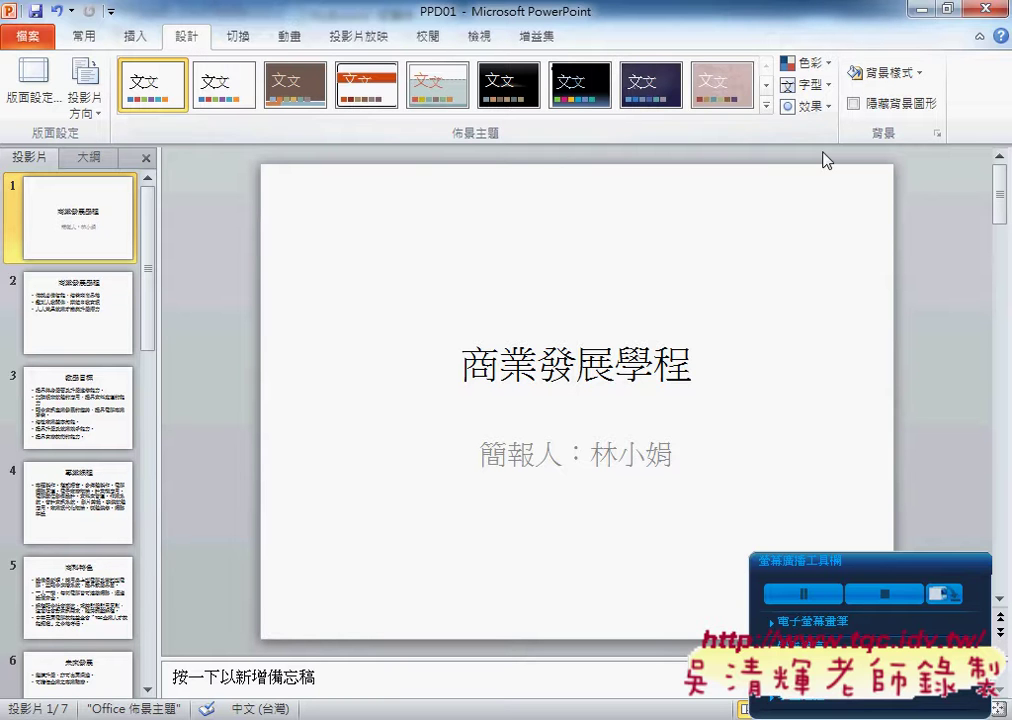
click(770, 109)
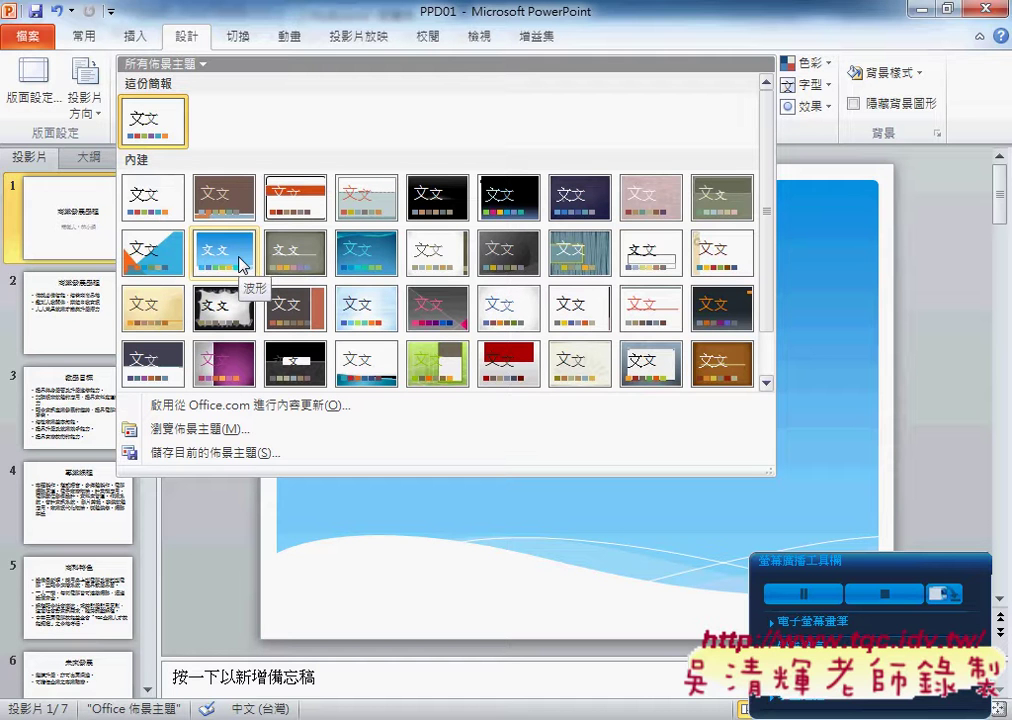
click(241, 262)
drag(276, 563, 688, 570)
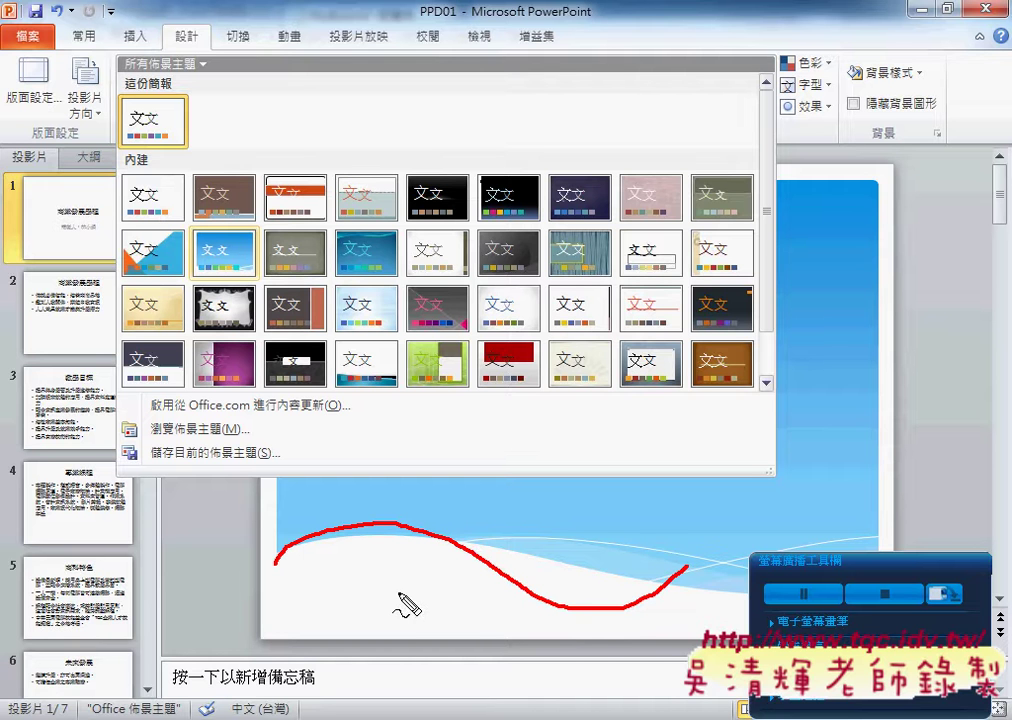
key(Escape)
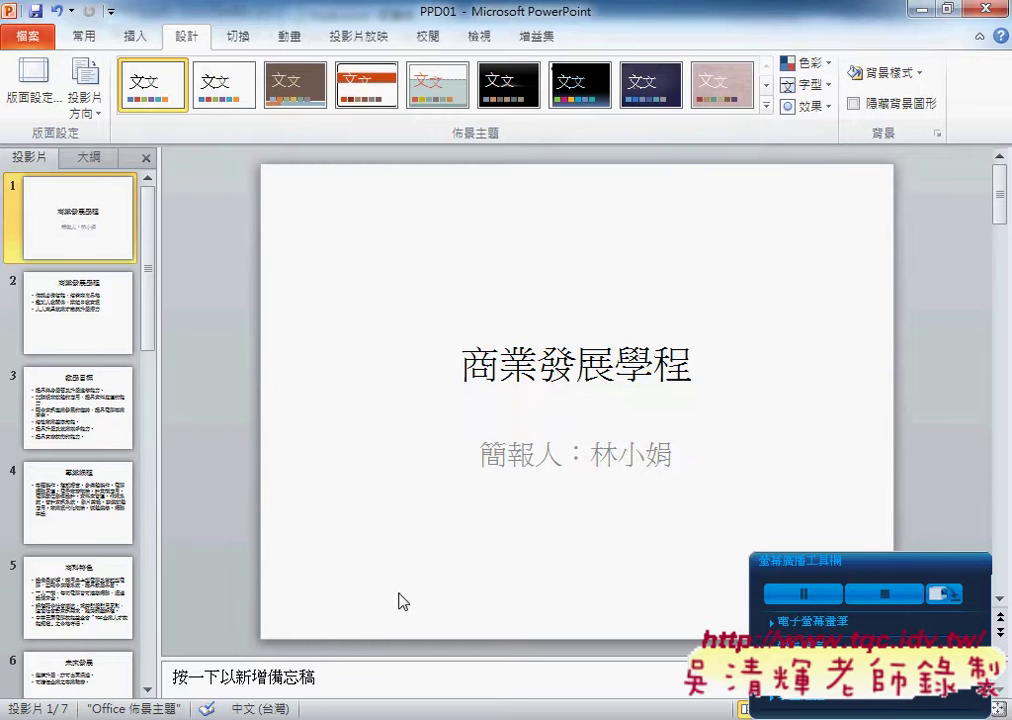
click(768, 108)
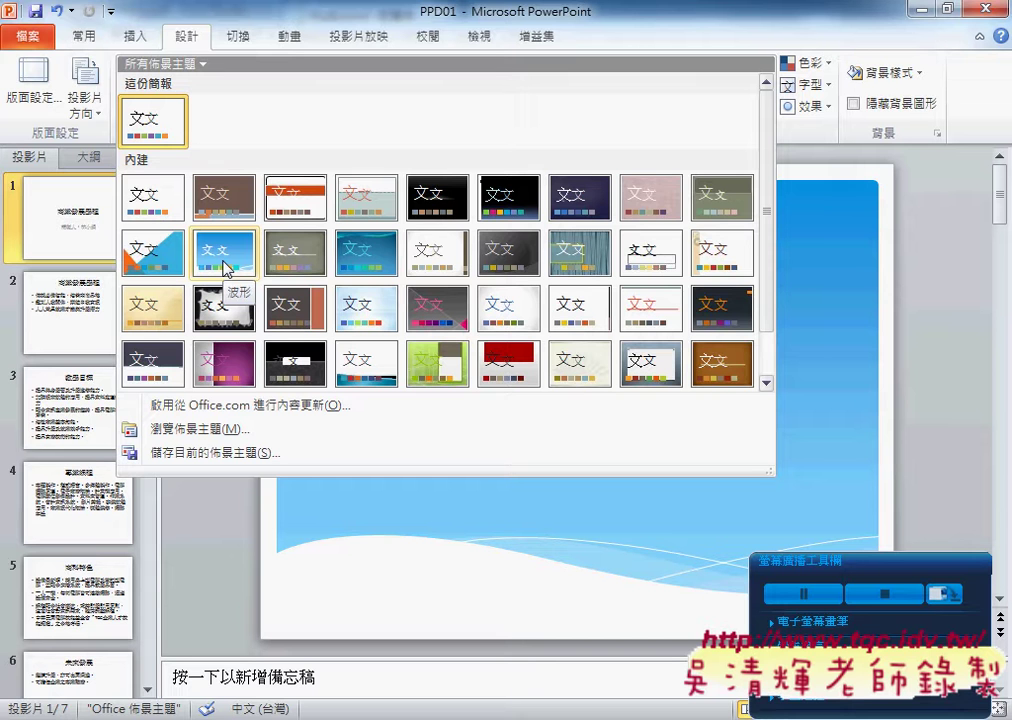
click(224, 266)
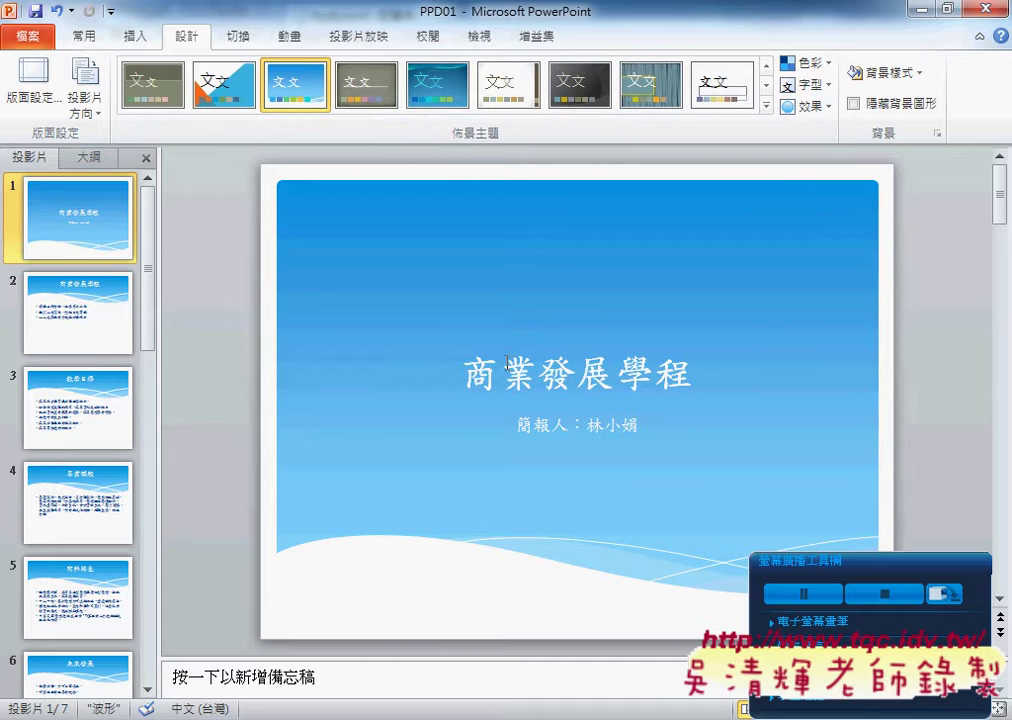
click(106, 314)
Review the themed slides and select slide 1's whole title box on the Home tab
click(88, 230)
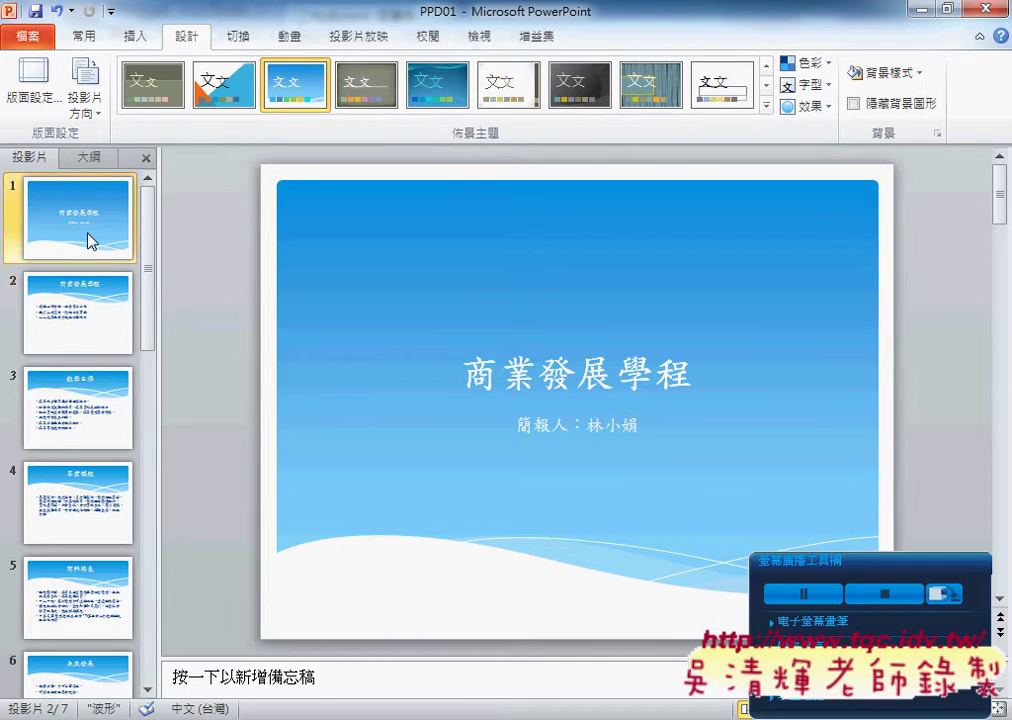
key(Down)
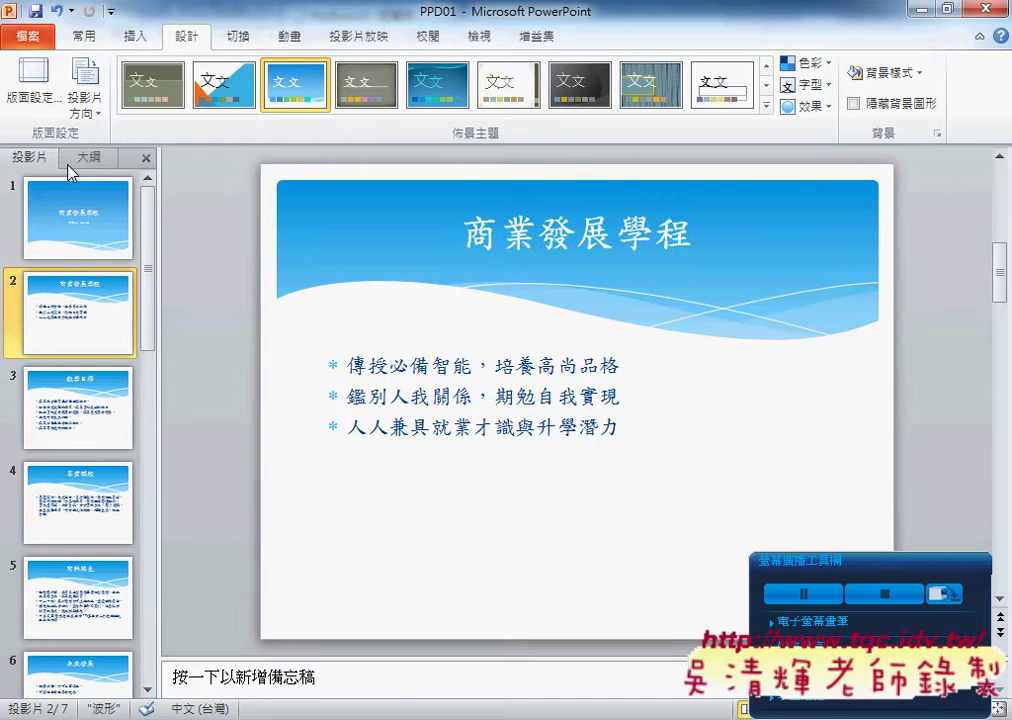
click(93, 242)
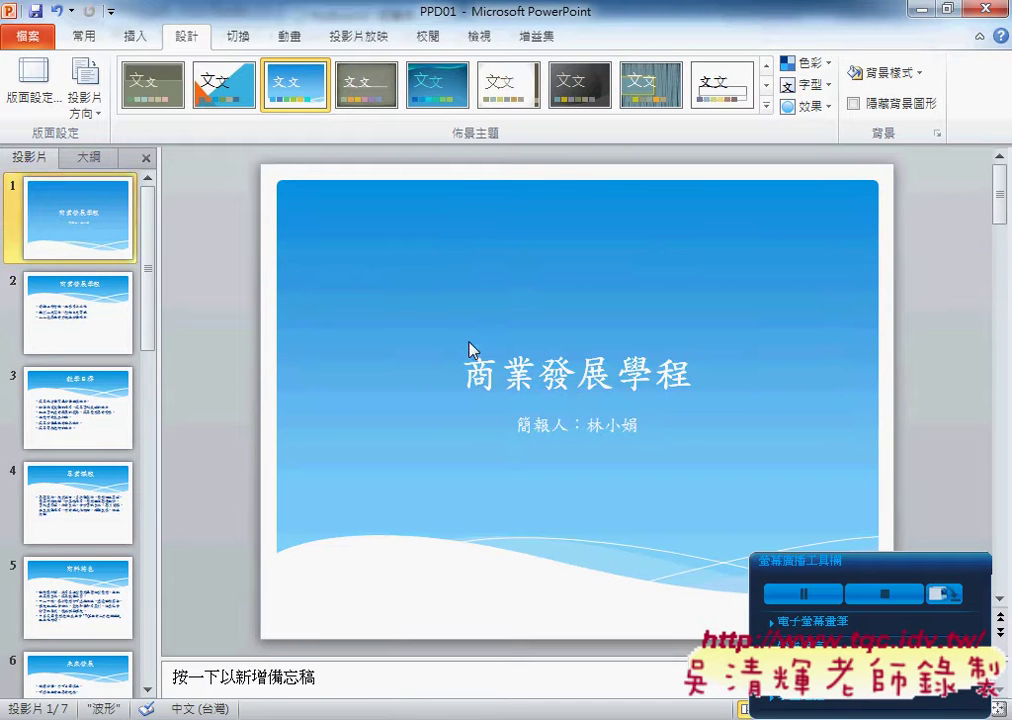
click(514, 378)
click(522, 273)
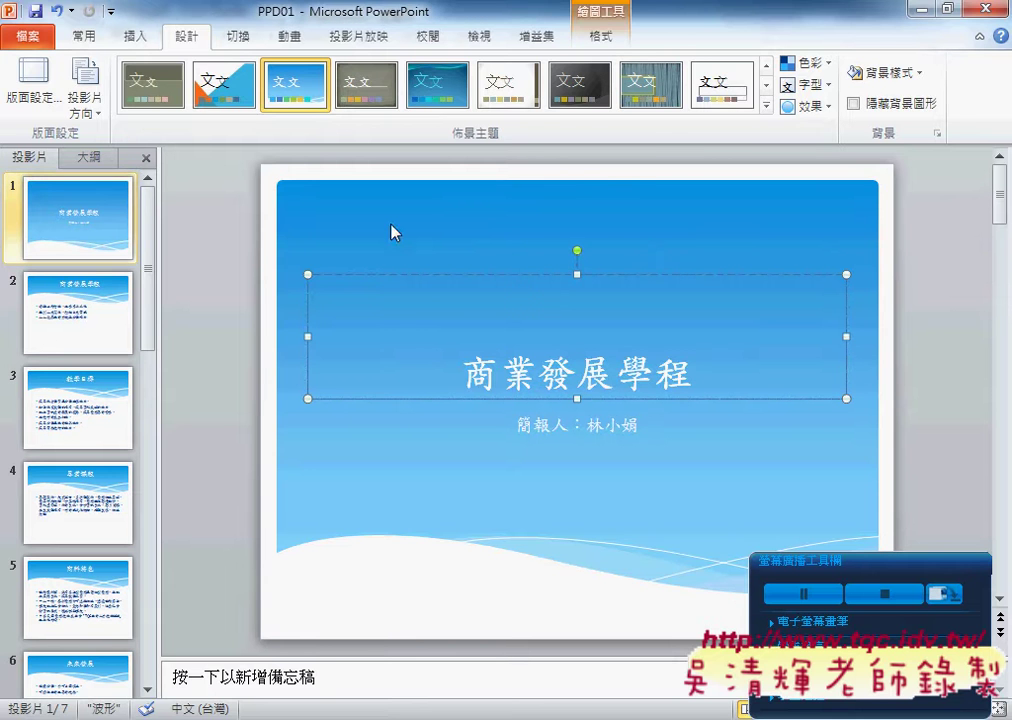
click(90, 40)
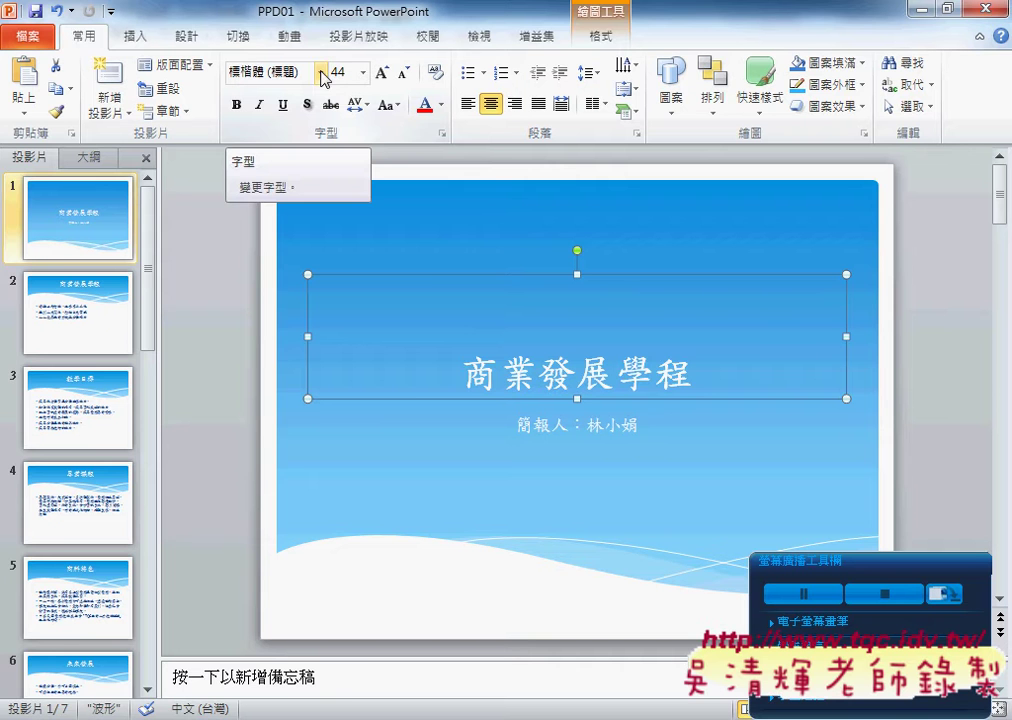
In Outline view, select all text from slide 2 through slide 7 and open the Select options
click(92, 158)
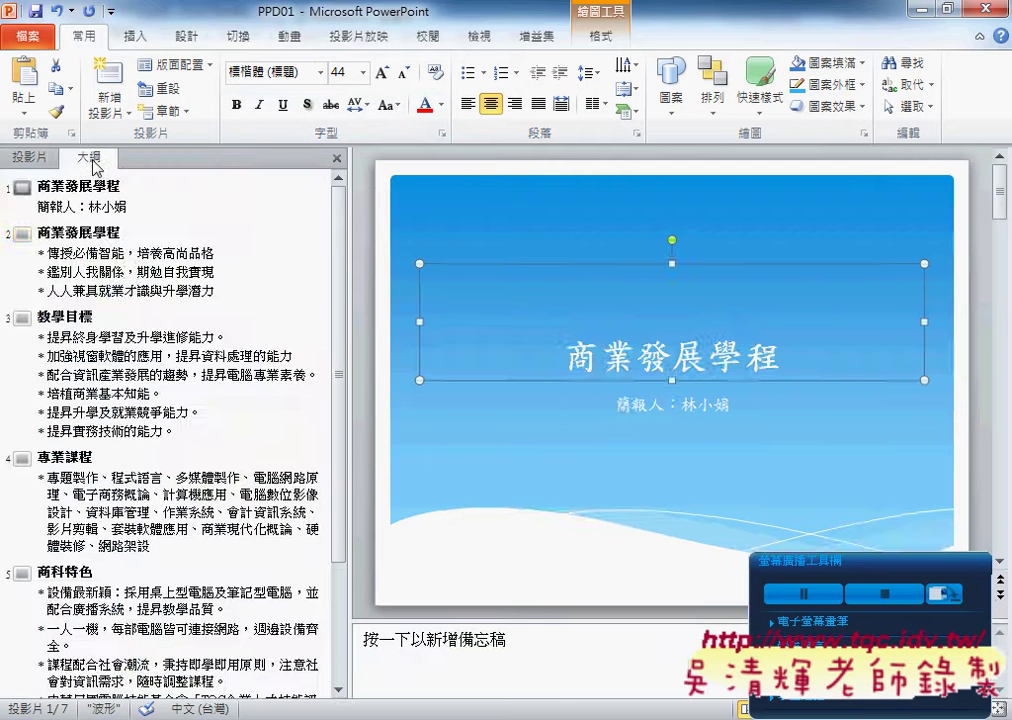
click(131, 271)
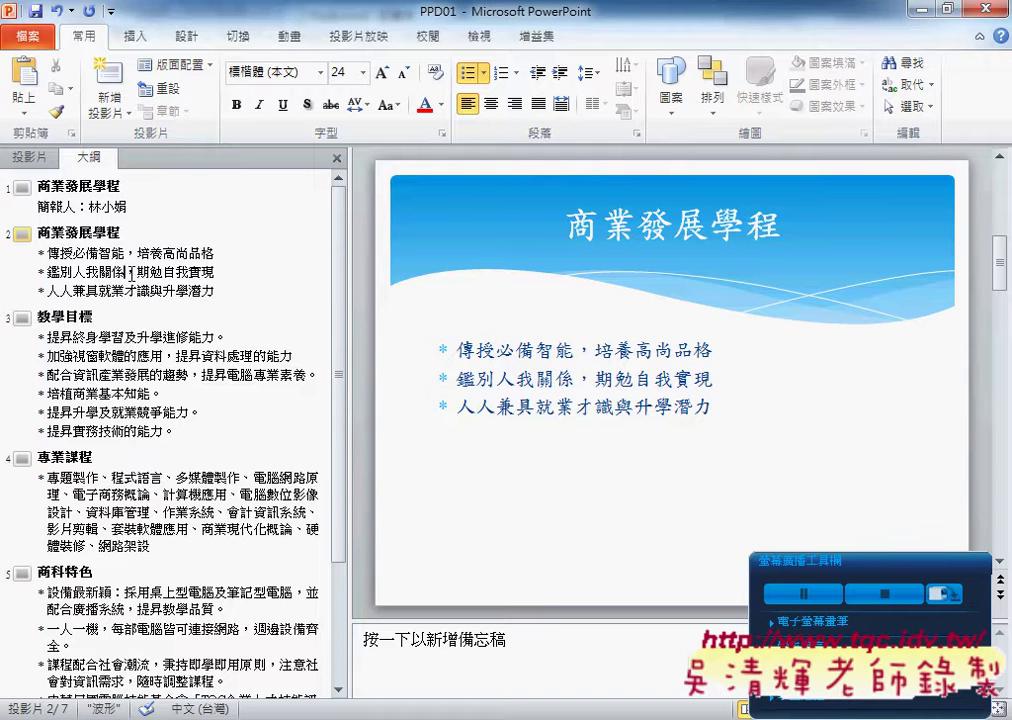
key(ctrl+shift+End)
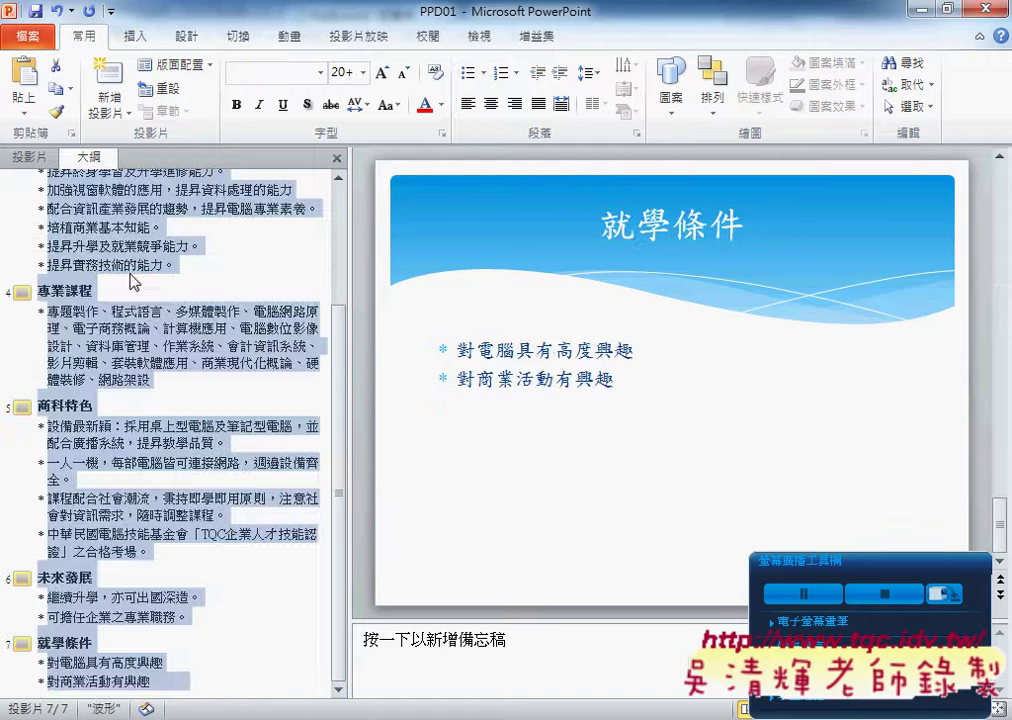
scroll(133, 280, up, 2)
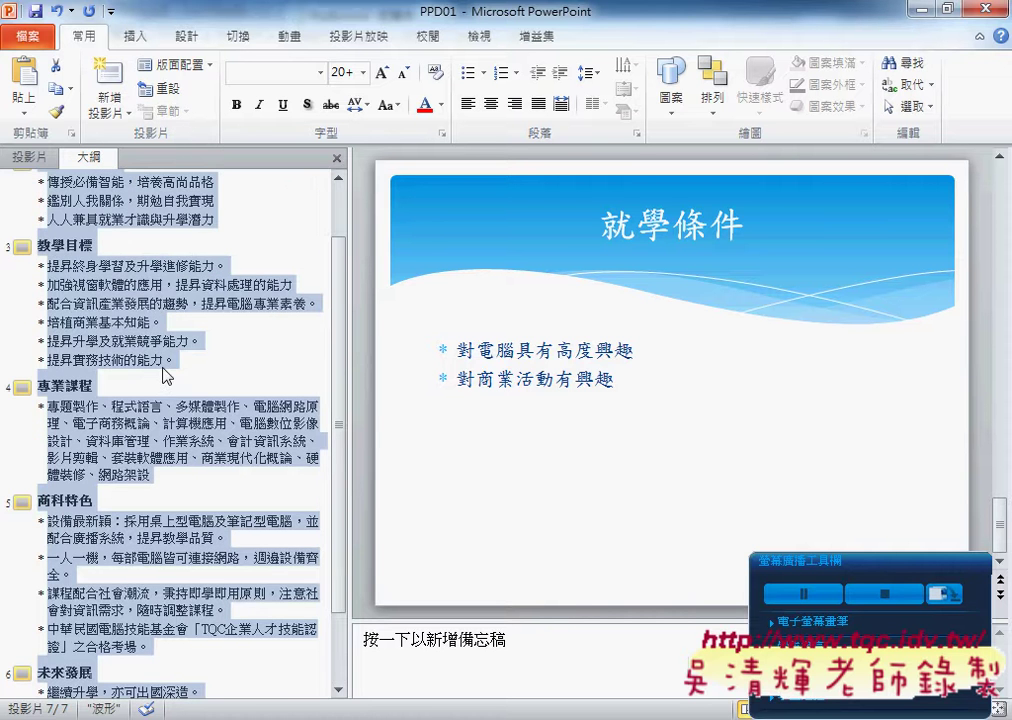
scroll(135, 285, up, 1)
scroll(110, 225, down, 3)
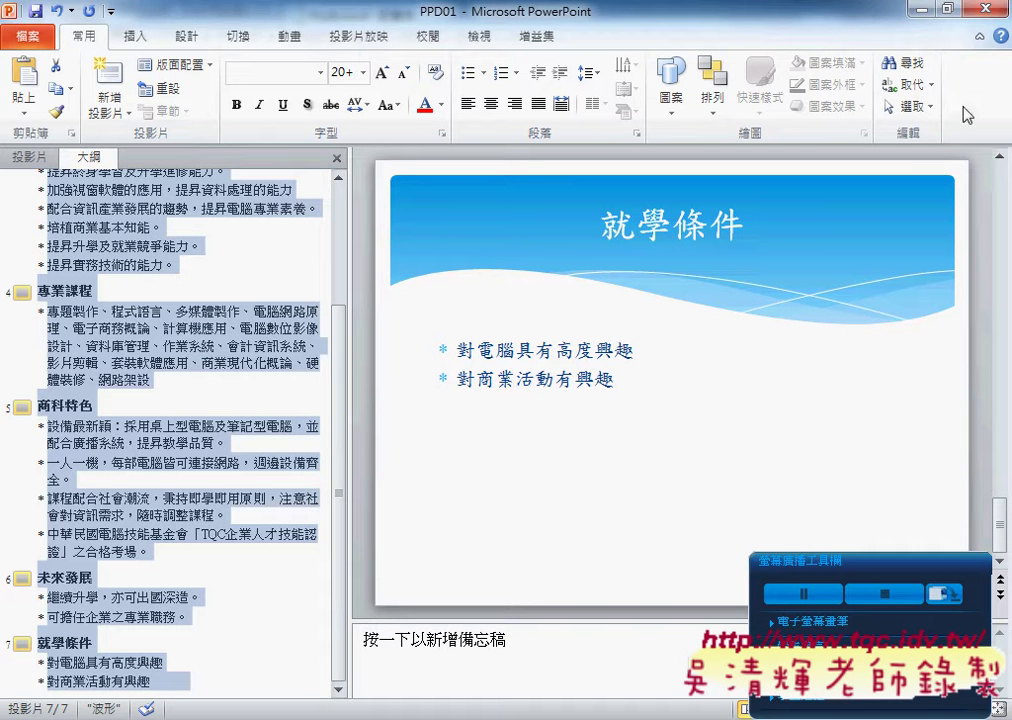
click(906, 106)
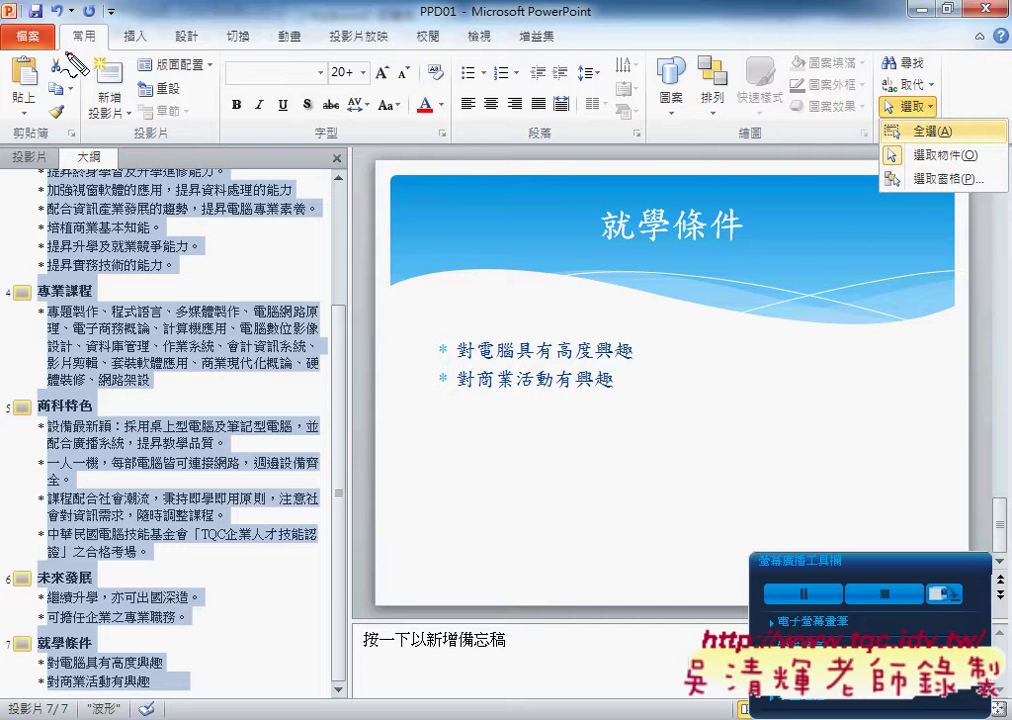
Dismiss the Select options list, keeping the outline text selected
drag(66, 52, 72, 56)
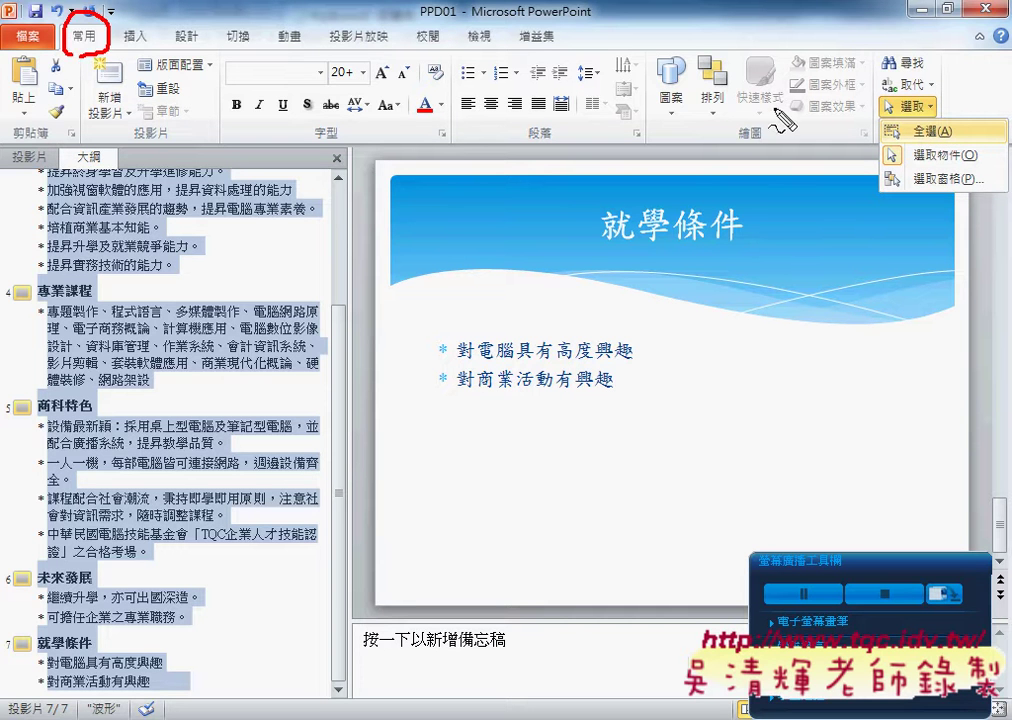
mouse_move(925, 97)
mouse_down()
mouse_move(933, 116)
mouse_move(900, 125)
mouse_up()
mouse_move(118, 45)
mouse_down()
mouse_move(400, 90)
mouse_move(858, 110)
mouse_move(828, 158)
mouse_up()
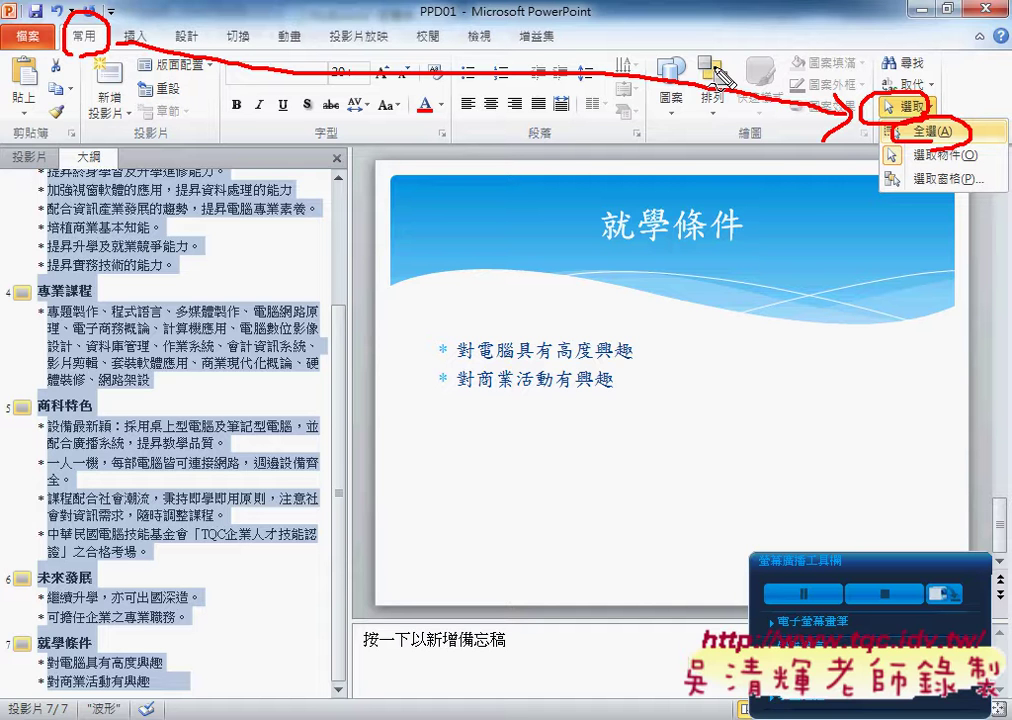
key(Escape)
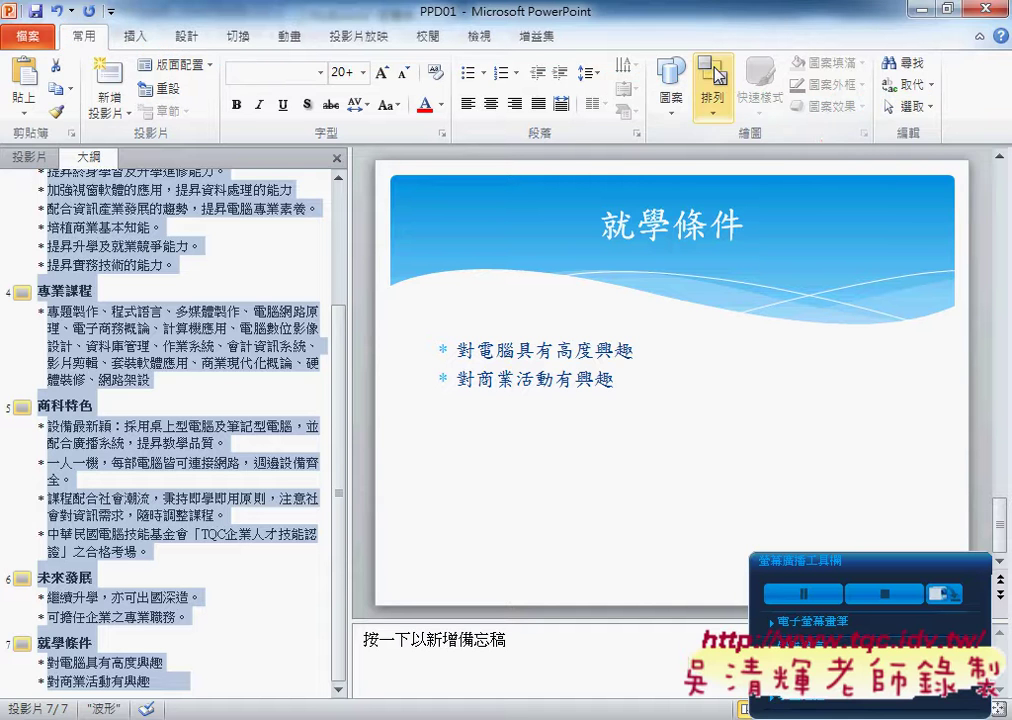
Set the selected outline text to the 標楷體 font from the All Fonts list
click(320, 73)
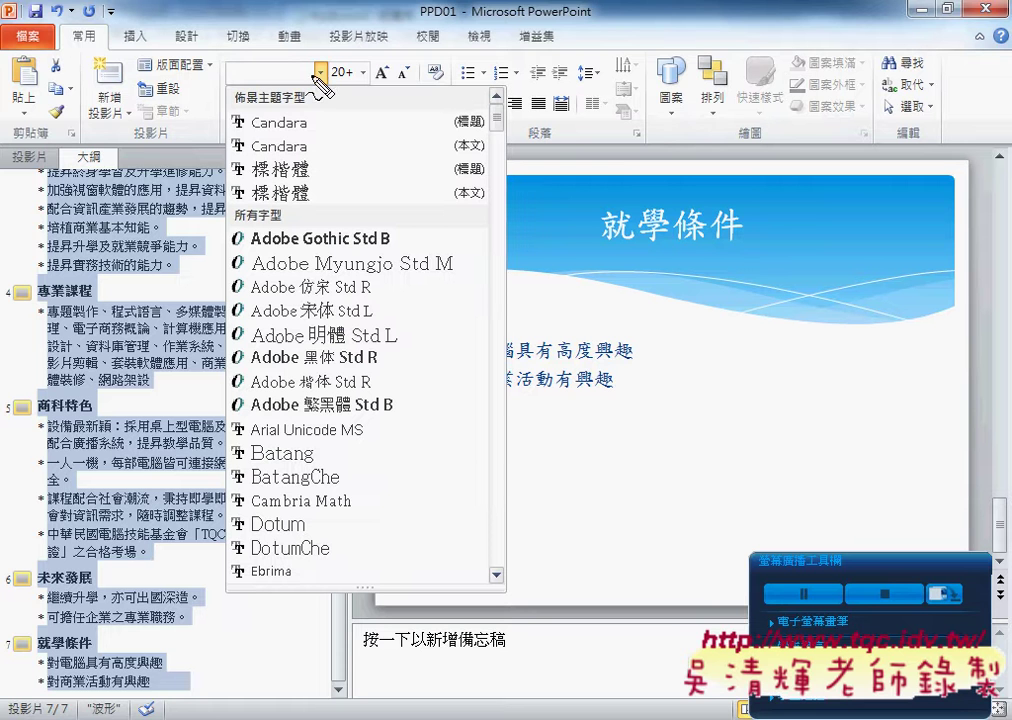
mouse_move(237, 62)
mouse_down()
mouse_move(346, 72)
mouse_move(240, 56)
mouse_up()
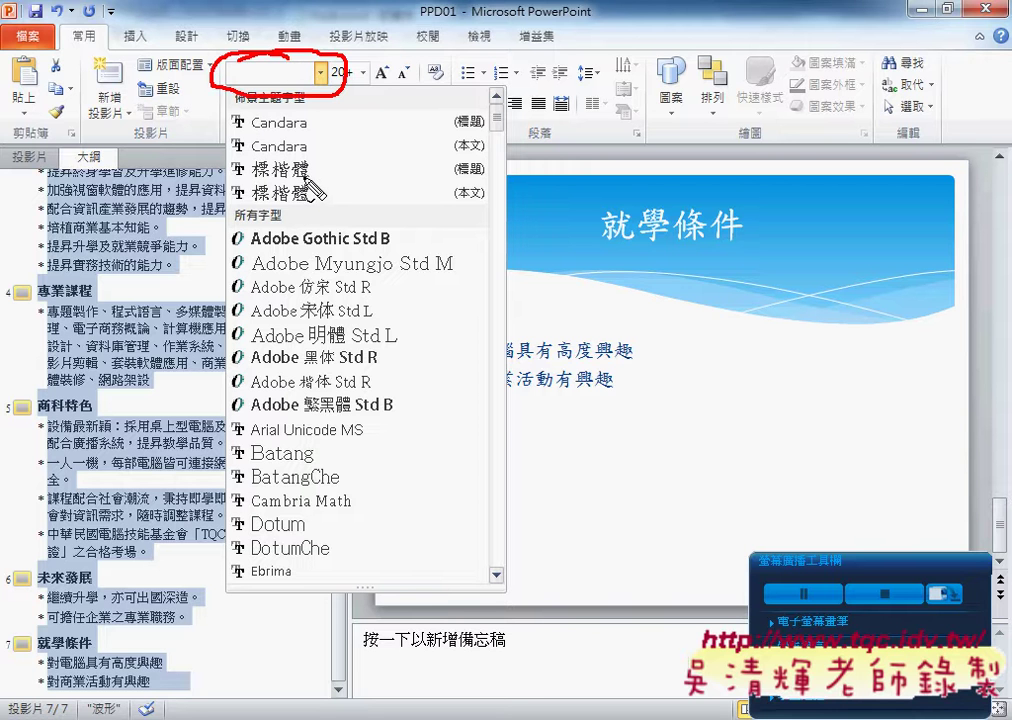
mouse_move(300, 205)
mouse_down()
mouse_move(235, 198)
mouse_move(323, 165)
mouse_move(303, 220)
mouse_up()
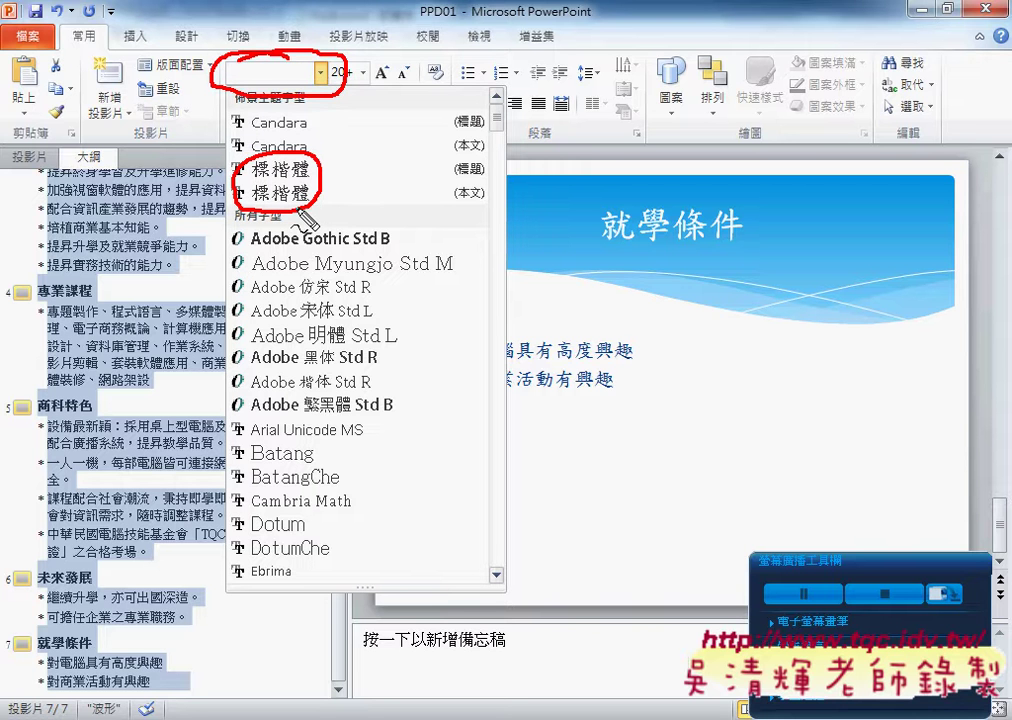
drag(318, 158, 248, 205)
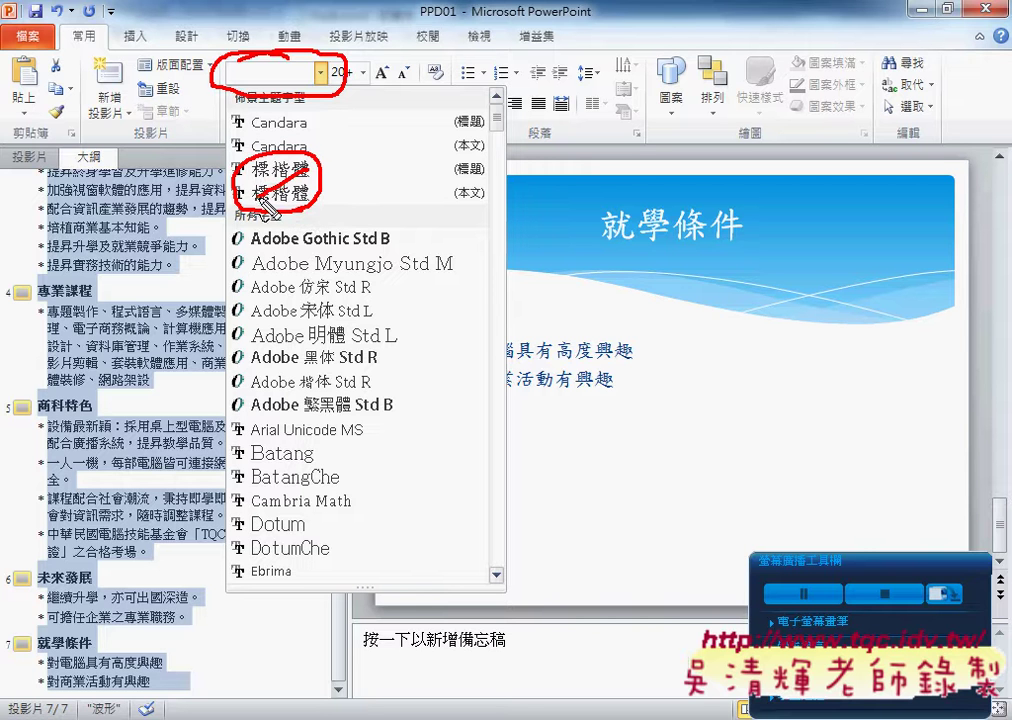
drag(245, 160, 312, 212)
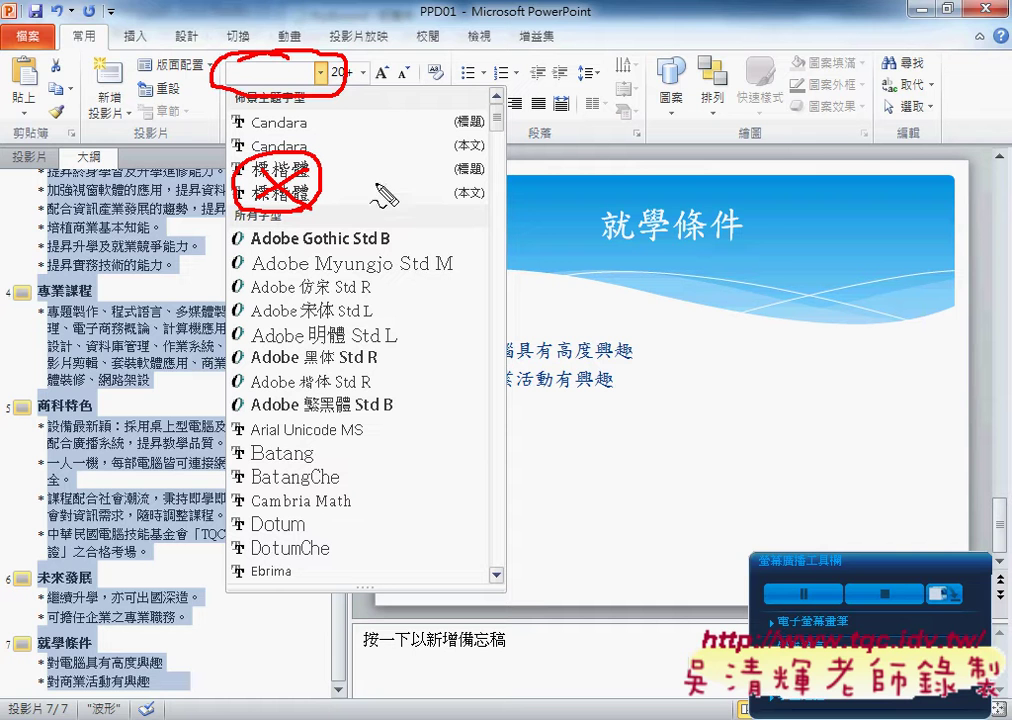
mouse_move(376, 182)
mouse_down()
mouse_move(376, 230)
mouse_move(390, 210)
mouse_up()
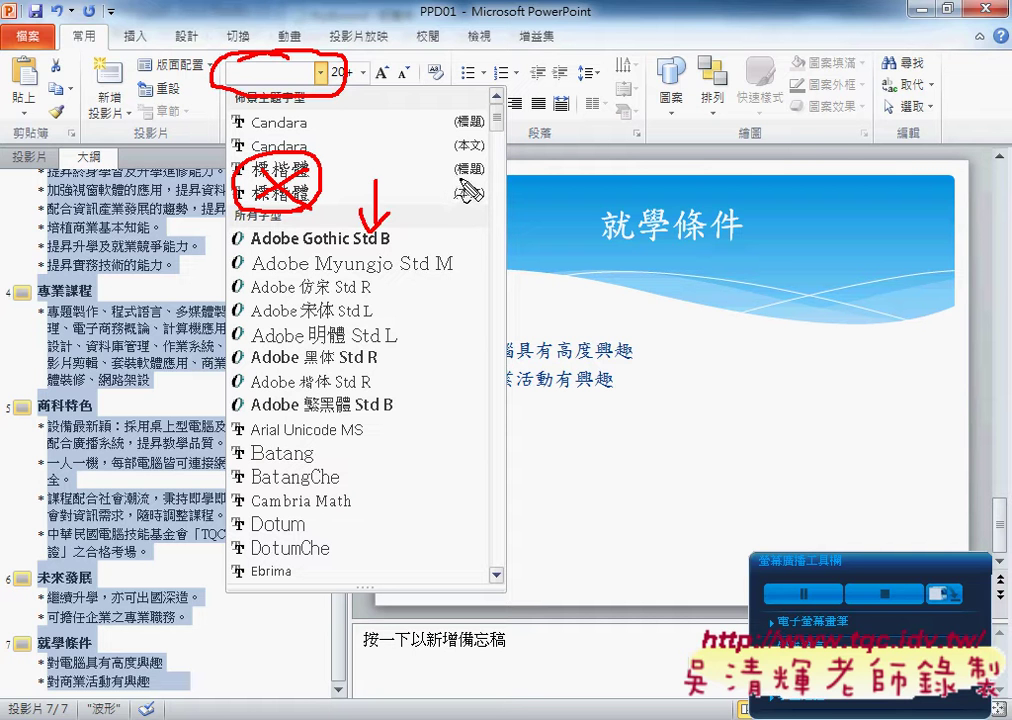
mouse_move(455, 178)
mouse_down()
mouse_move(484, 178)
mouse_move(485, 204)
mouse_up()
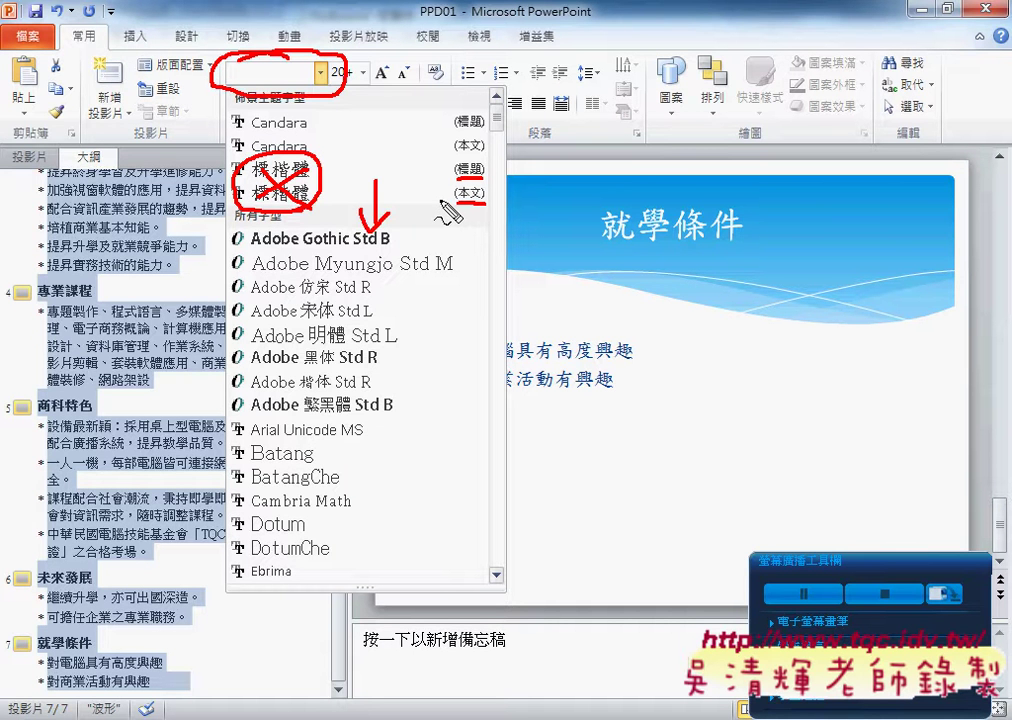
key(Escape)
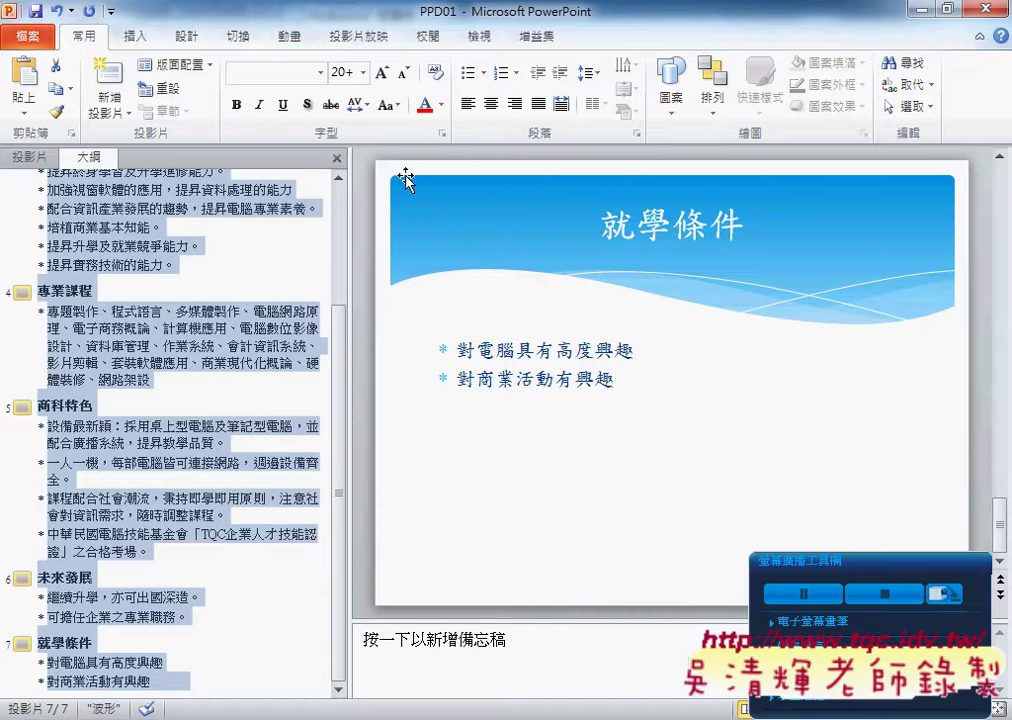
click(320, 73)
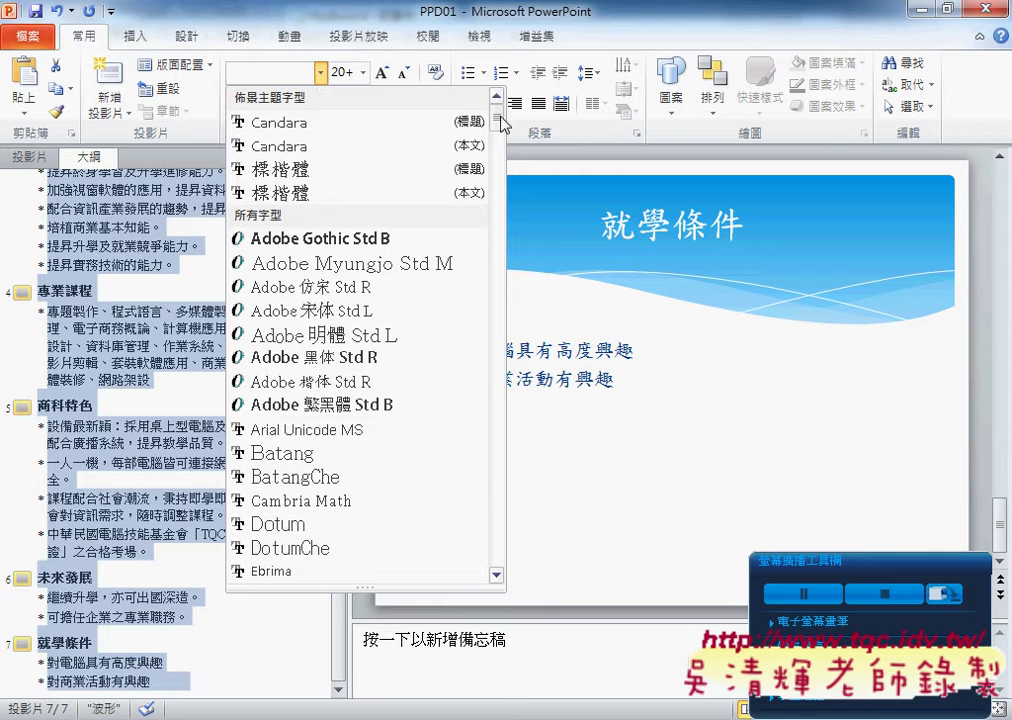
drag(497, 120, 502, 222)
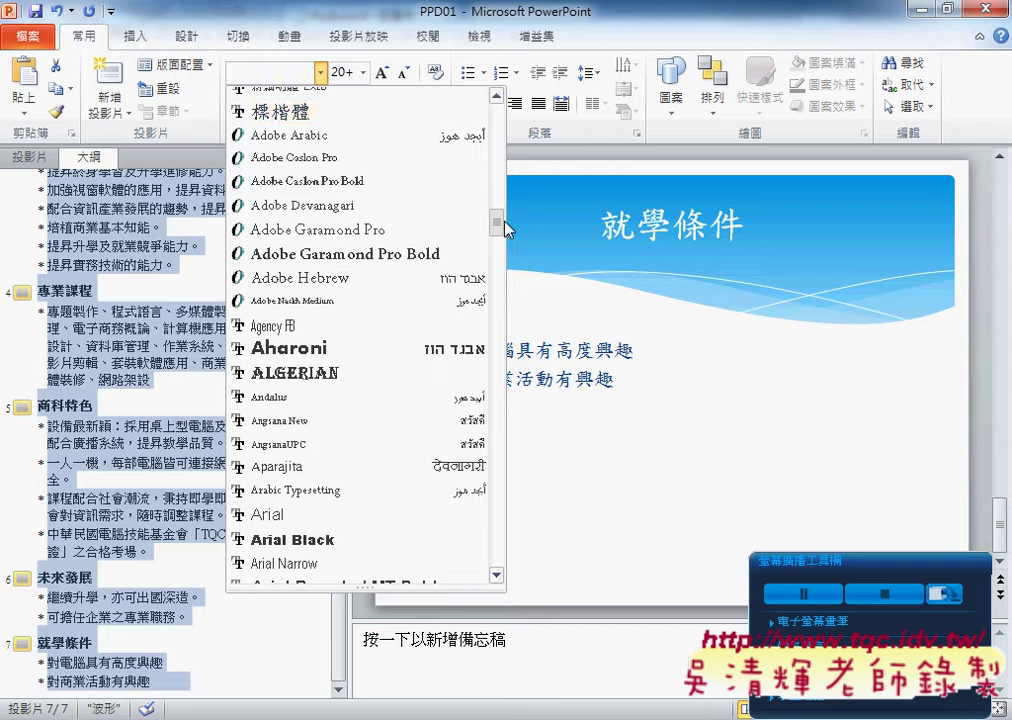
click(370, 114)
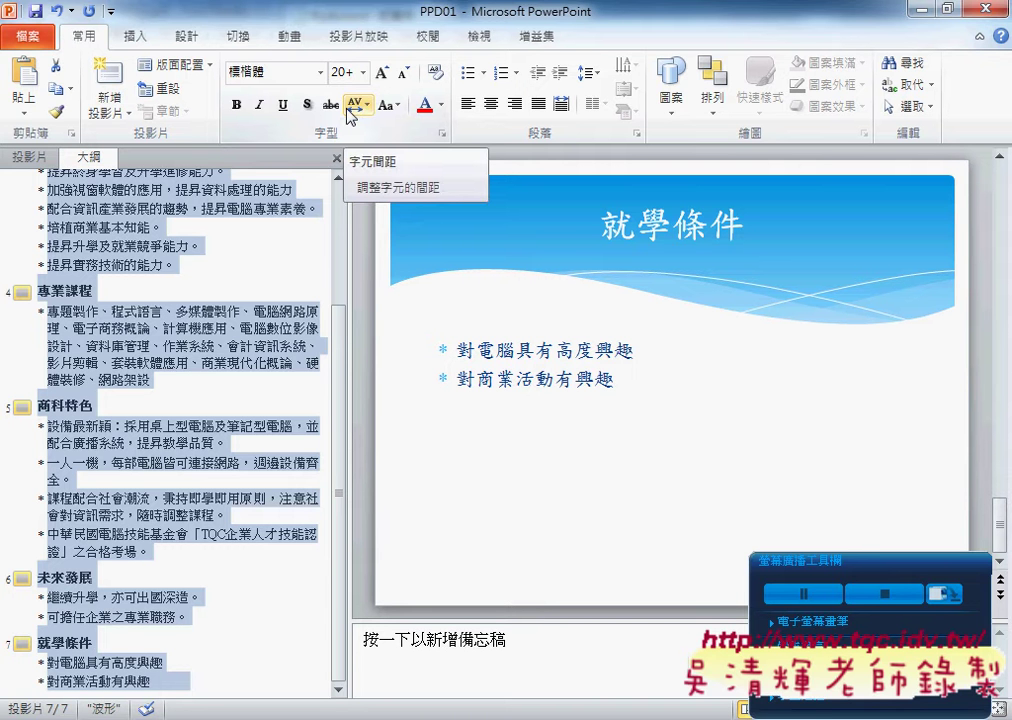
key(alt+Tab)
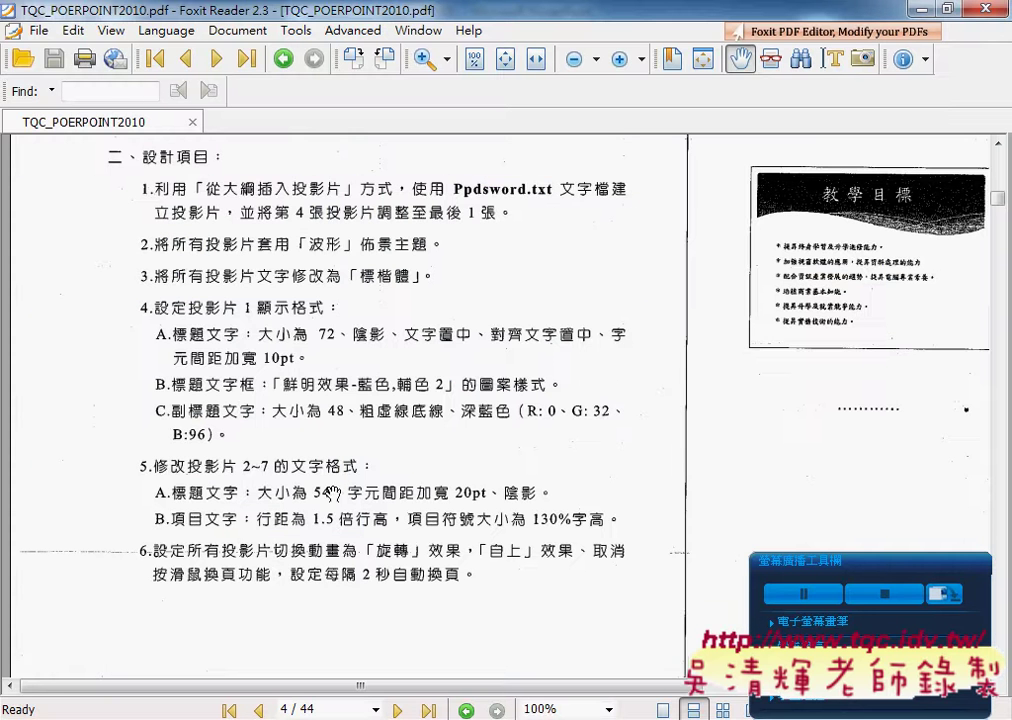
Read the design requirements in the task PDF, then return to PowerPoint
scroll(244, 303, down, 1)
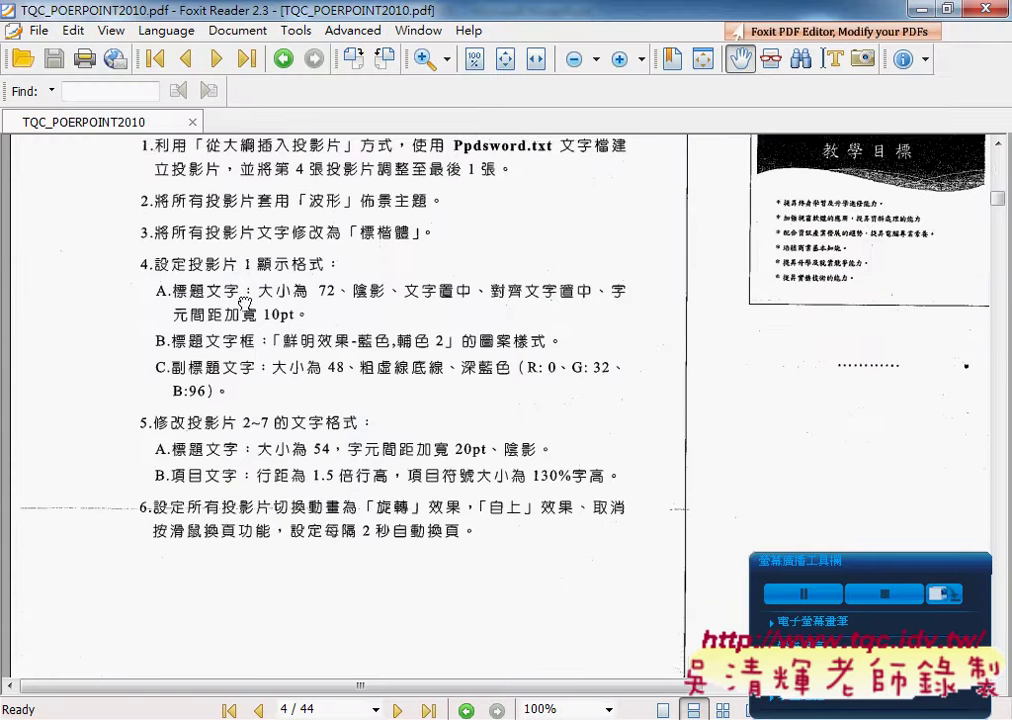
scroll(244, 303, down, 1)
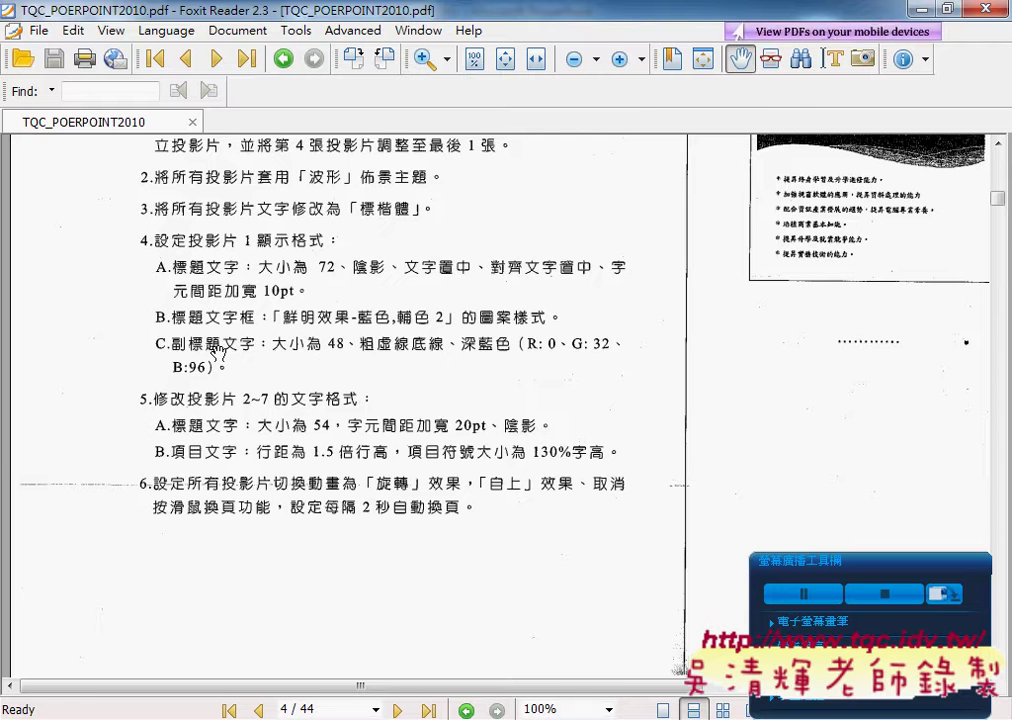
click(724, 3)
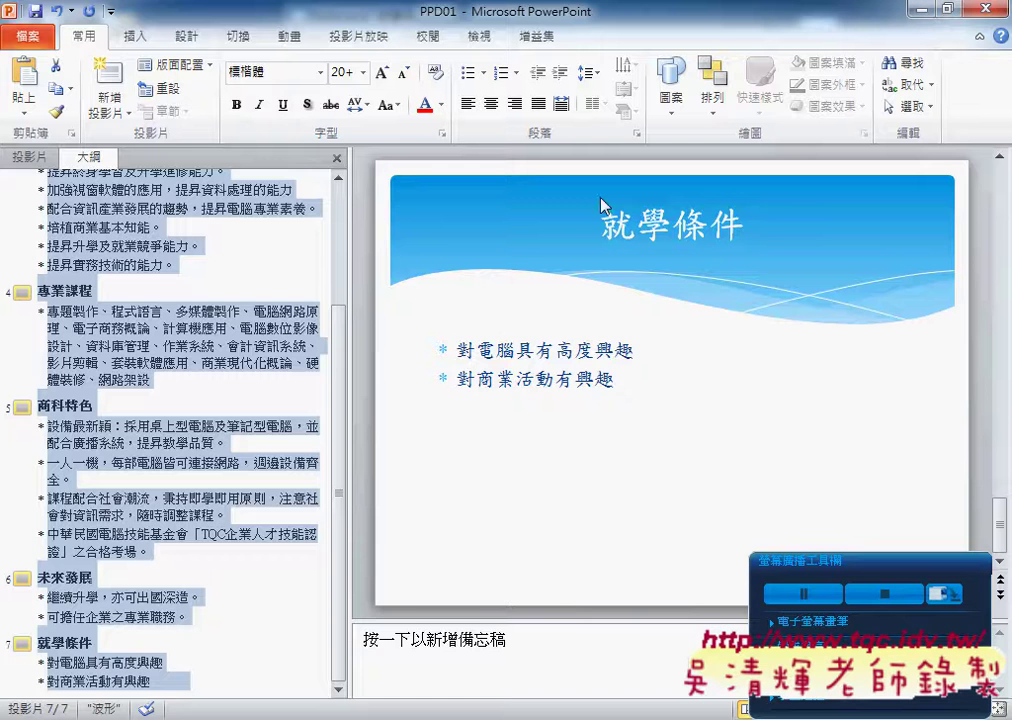
Show slide thumbnails again, open slide 1 and place the cursor in its title
click(30, 159)
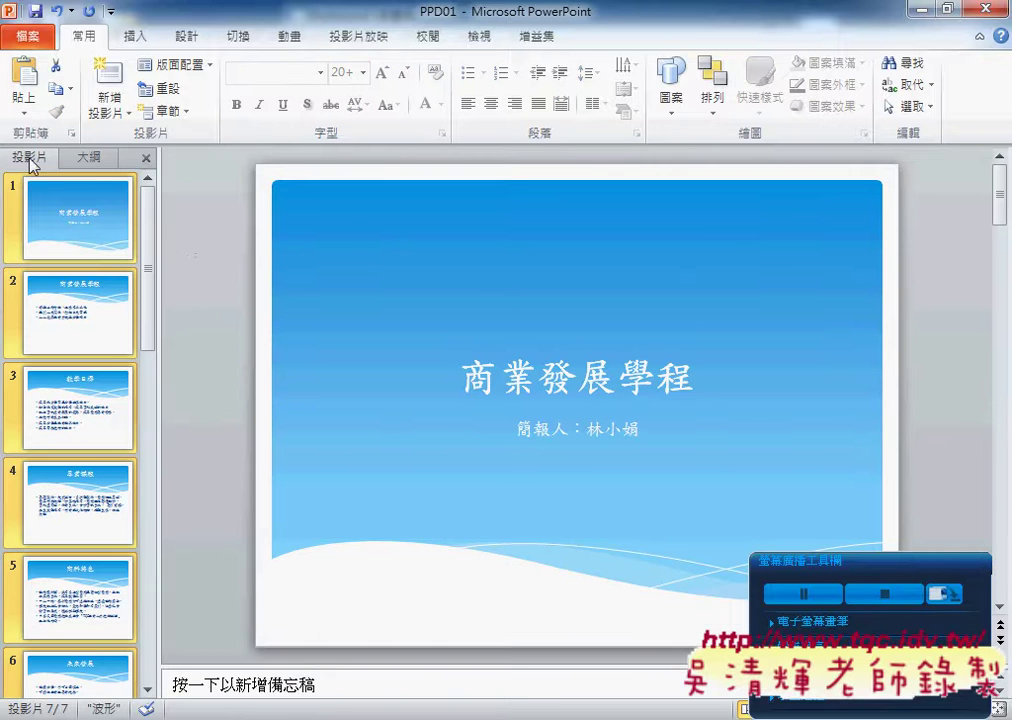
click(93, 234)
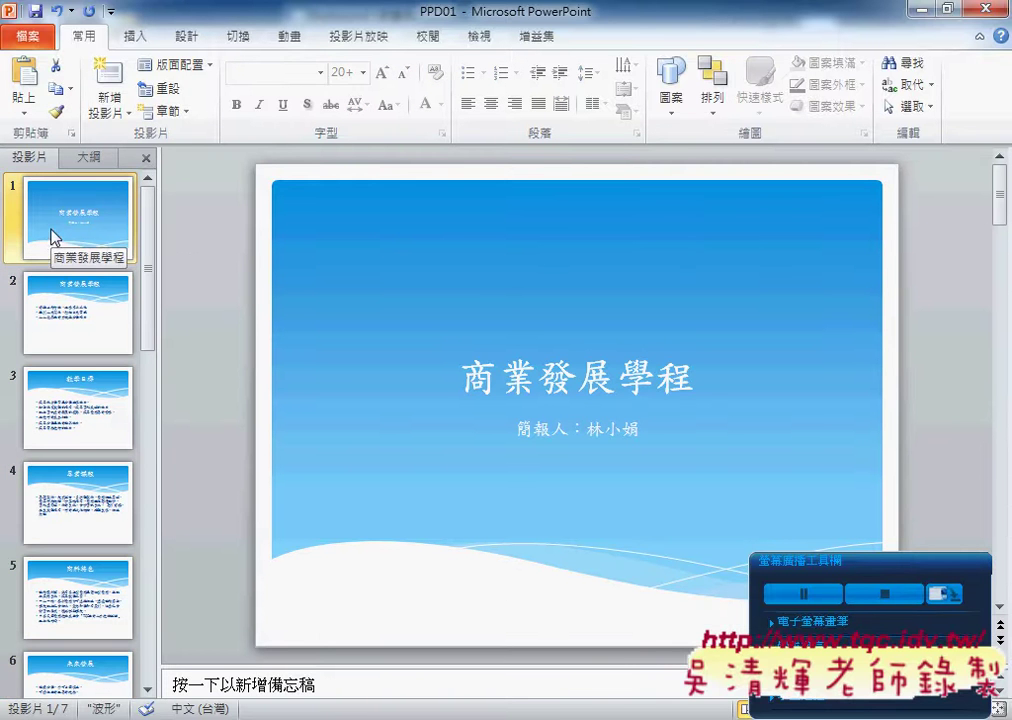
click(570, 366)
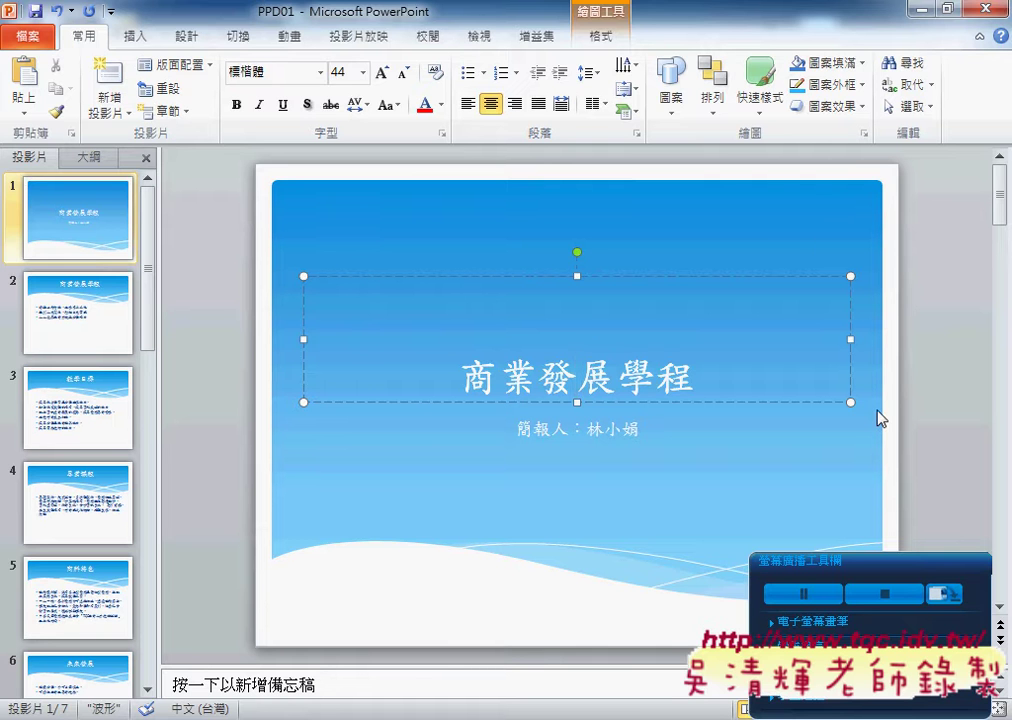
Select the 商業發展學程 title text on slide 1, then reselect the whole title box
click(497, 280)
click(537, 372)
drag(551, 374, 578, 380)
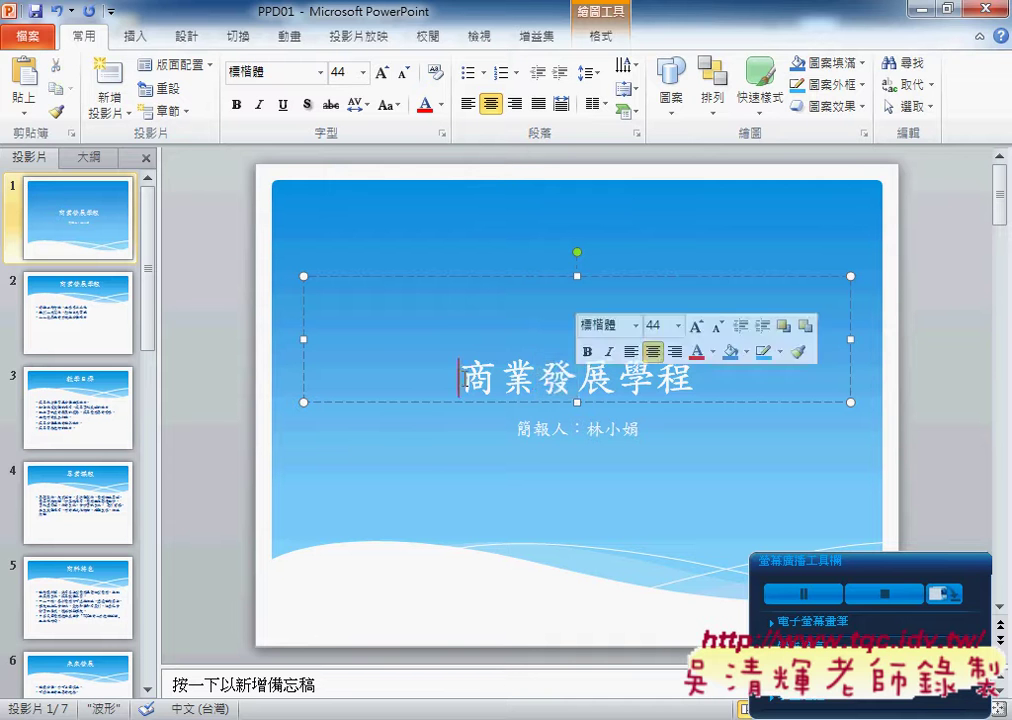
drag(461, 378, 688, 390)
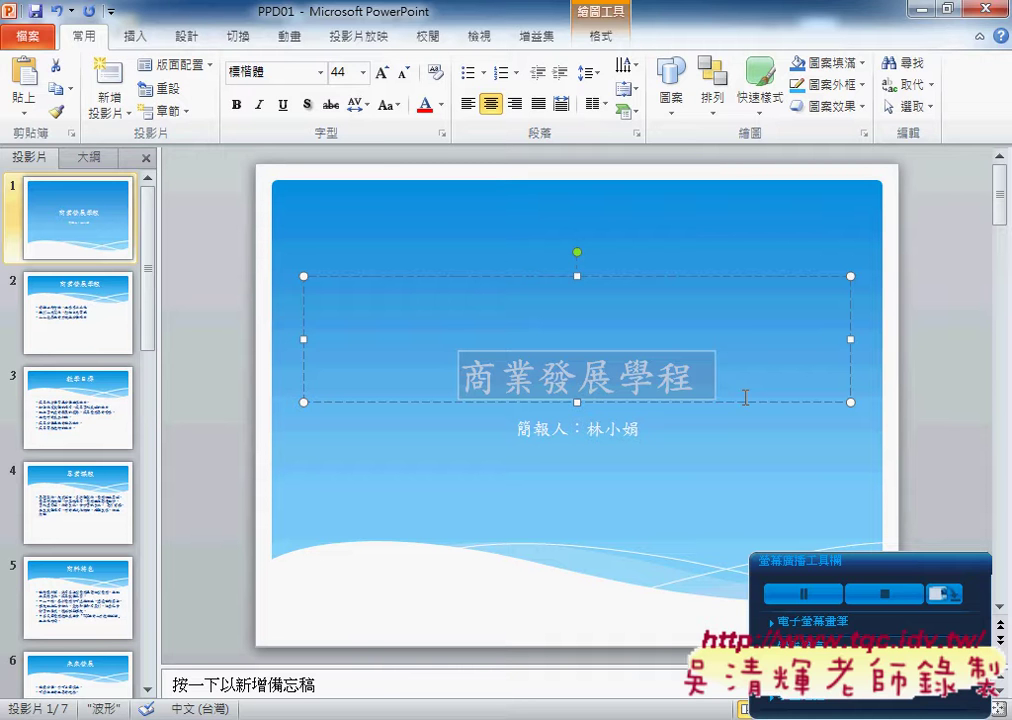
click(513, 281)
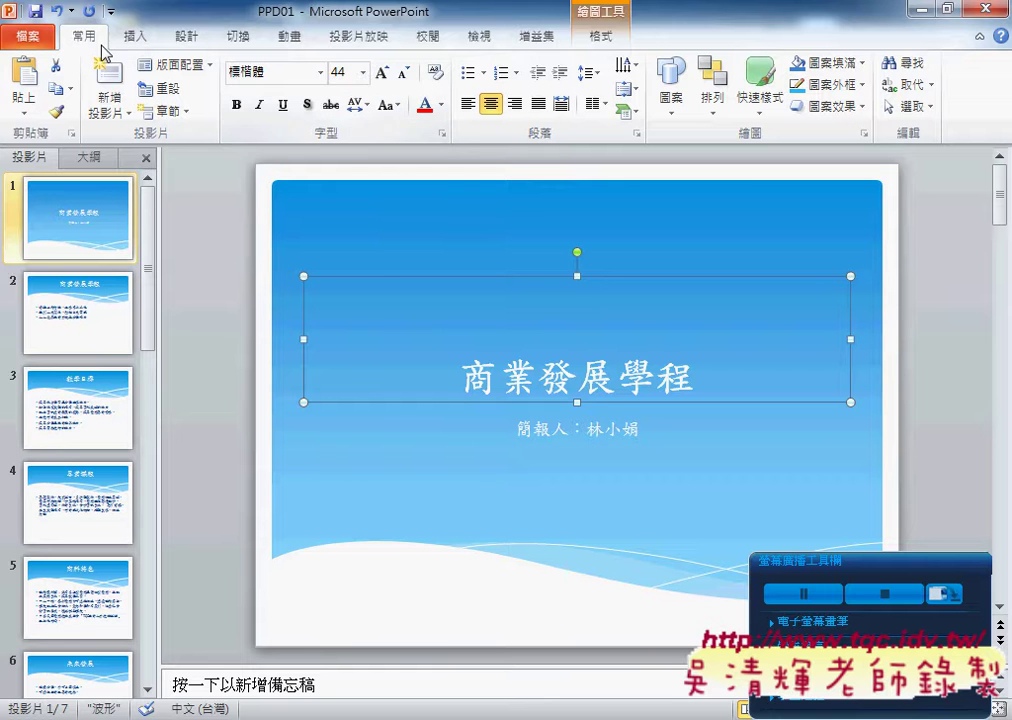
Enlarge slide 1's 商業發展學程 title to 72 pt, add a text shadow, and centre it vertically
click(363, 73)
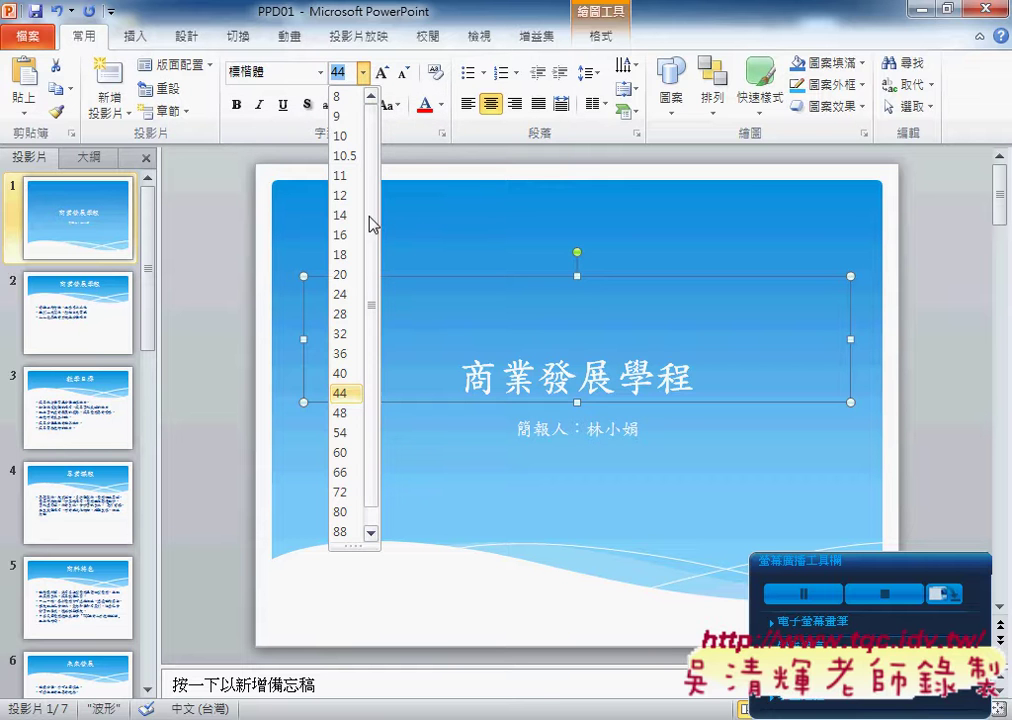
click(341, 492)
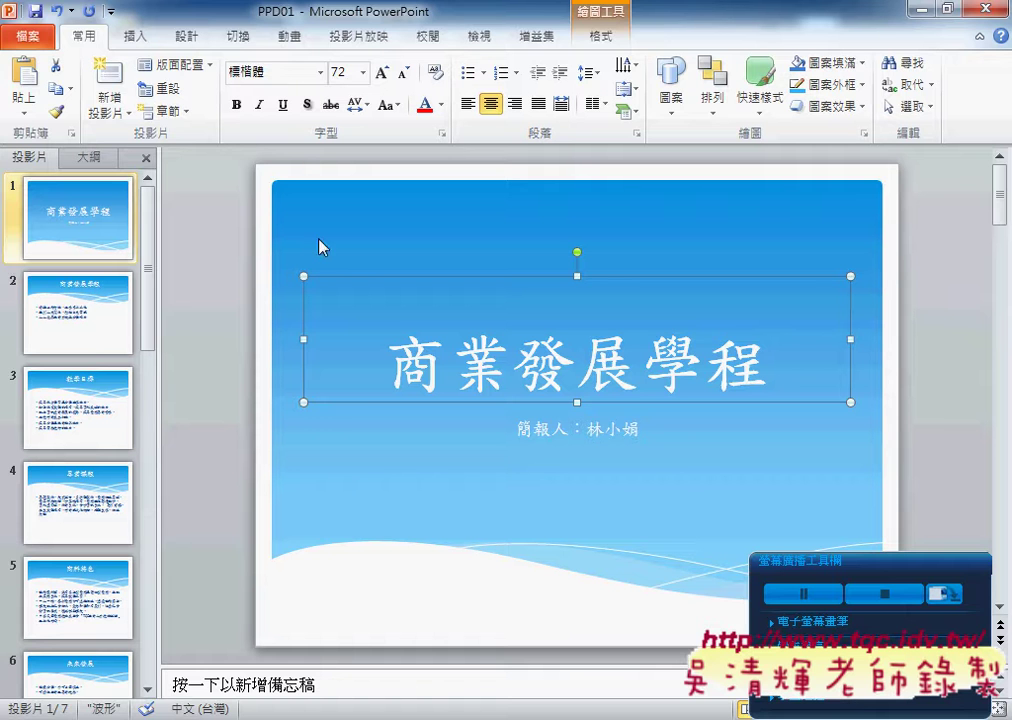
click(314, 107)
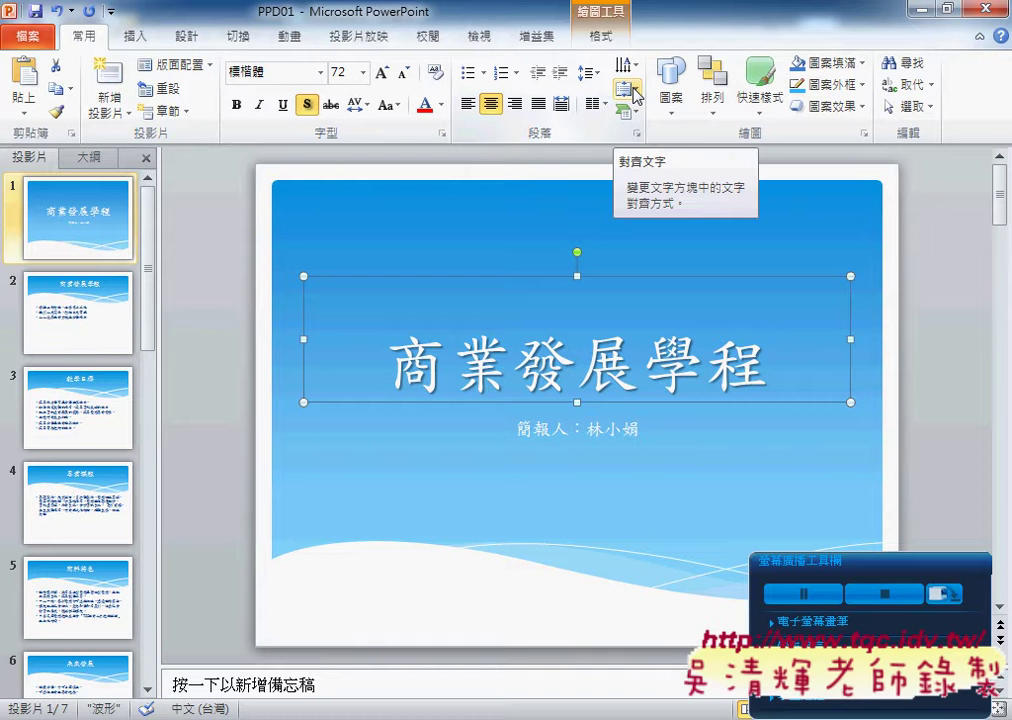
click(634, 93)
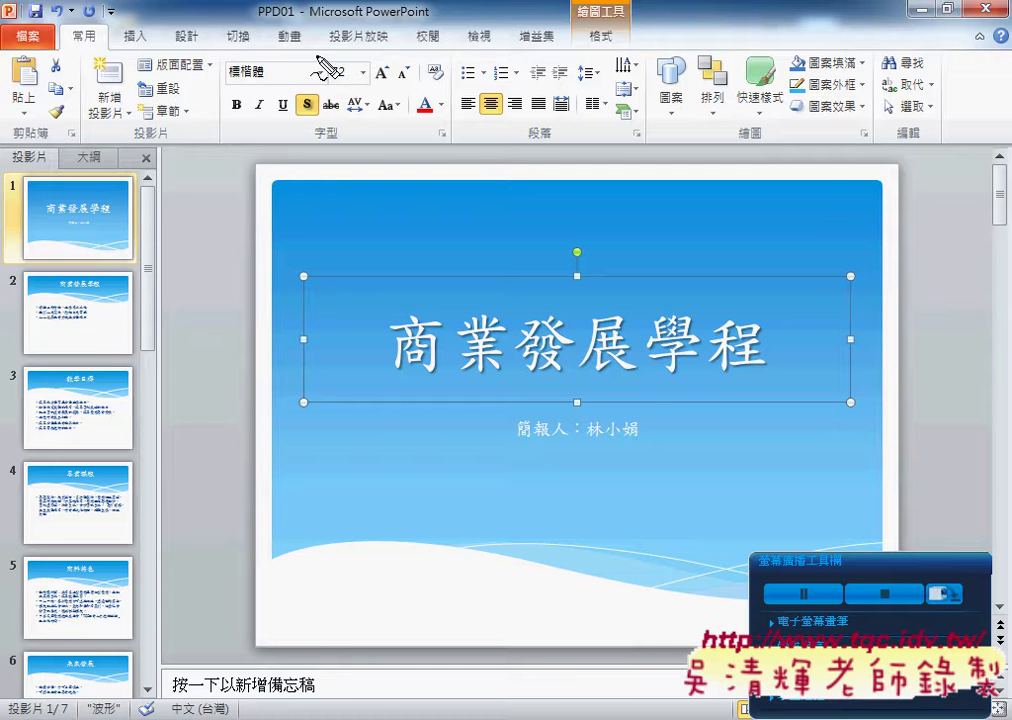
mouse_move(456, 53)
mouse_down()
mouse_move(456, 100)
mouse_move(214, 50)
mouse_move(452, 150)
mouse_move(452, 140)
mouse_up()
mouse_move(645, 148)
mouse_down()
mouse_move(635, 138)
mouse_move(646, 145)
mouse_up()
drag(854, 142, 878, 146)
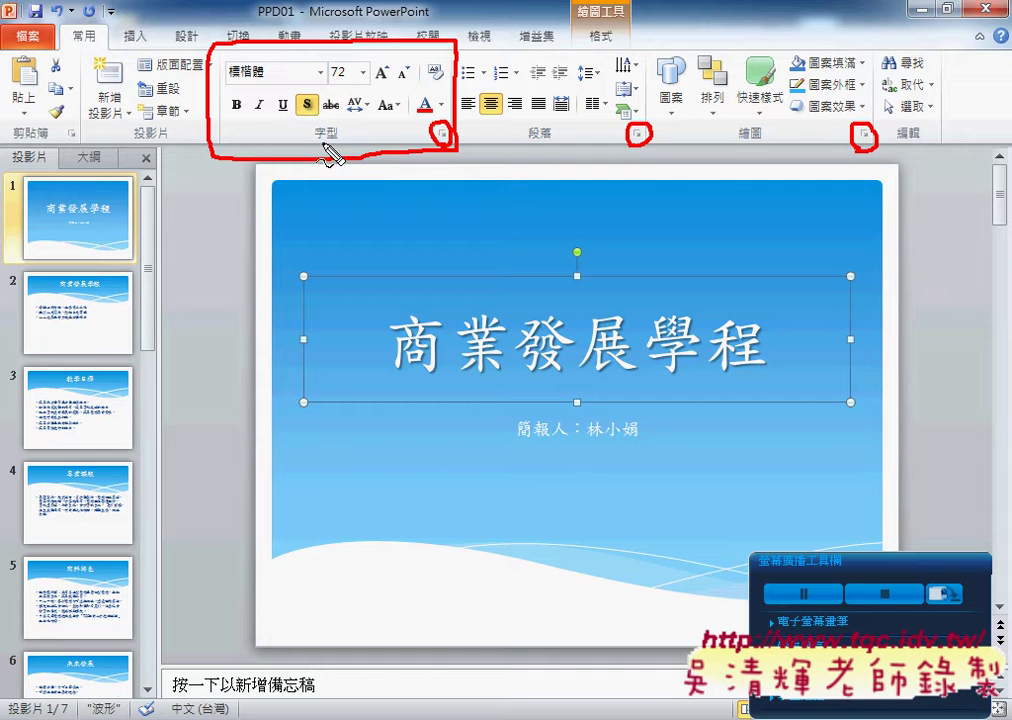
drag(328, 128, 340, 150)
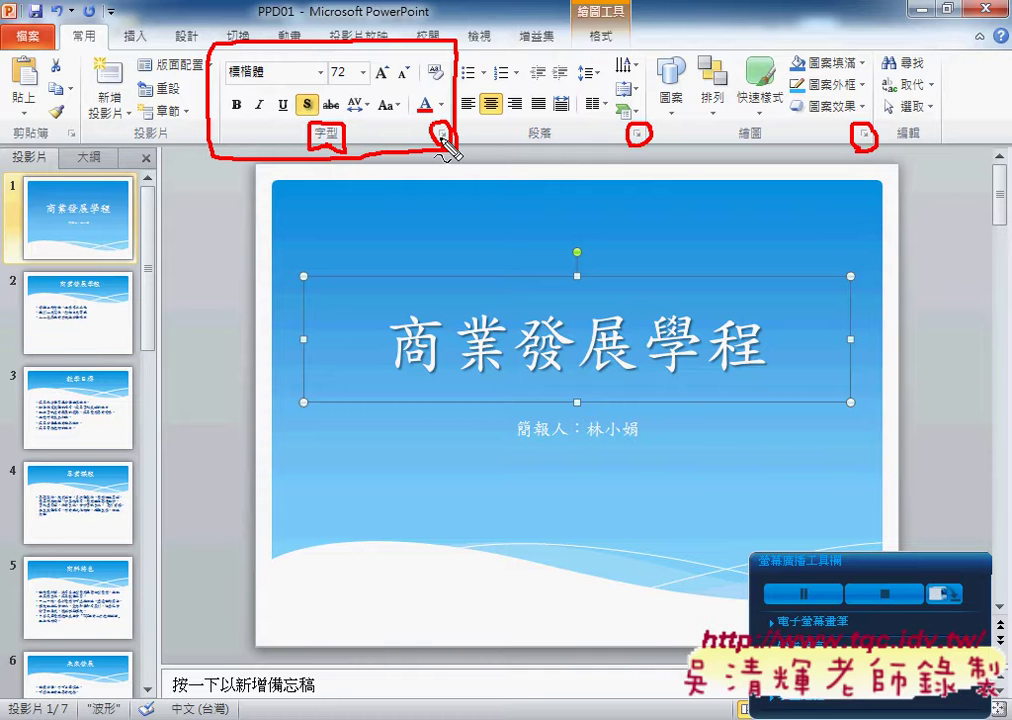
key(Escape)
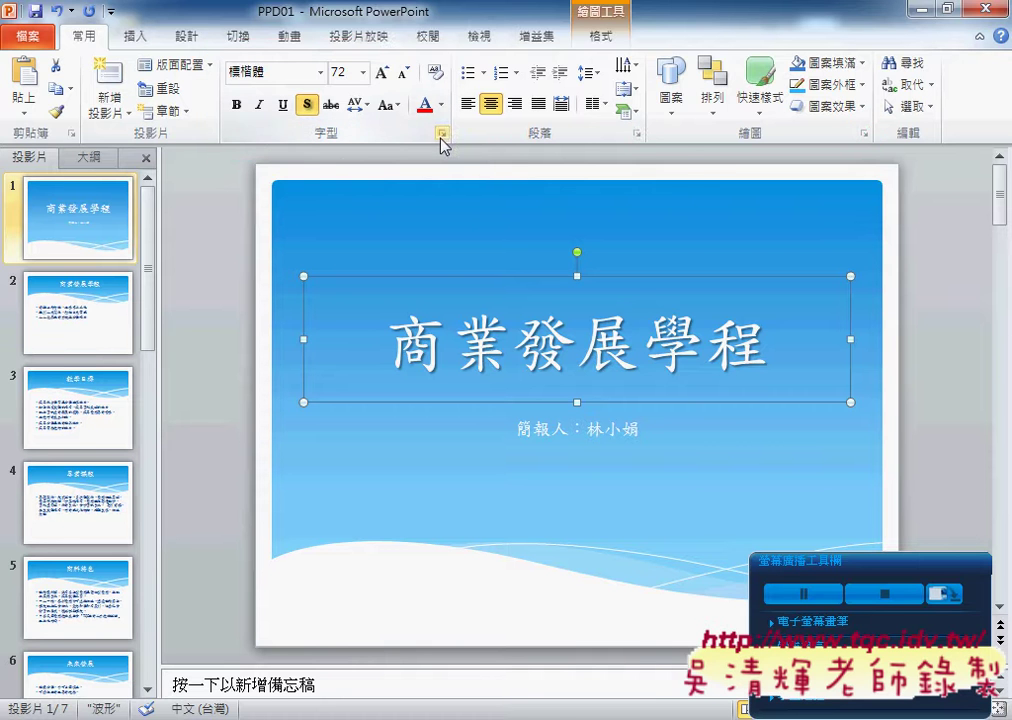
Expand the character spacing of slide 1's 商業發展學程 title by 10 pt in the Font dialog
click(438, 135)
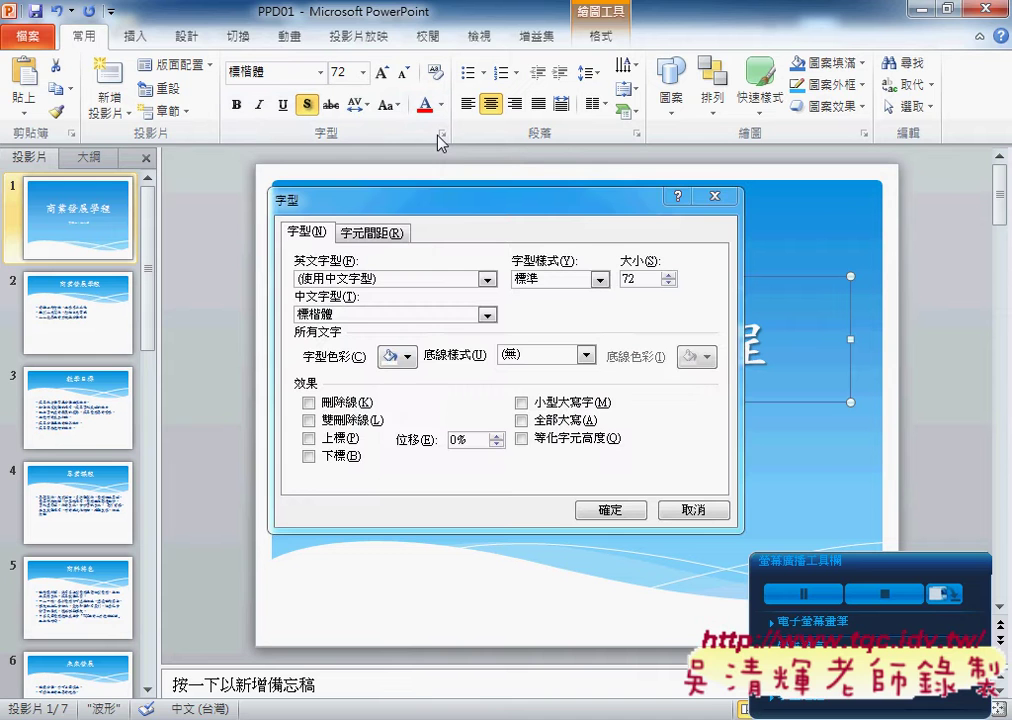
click(365, 236)
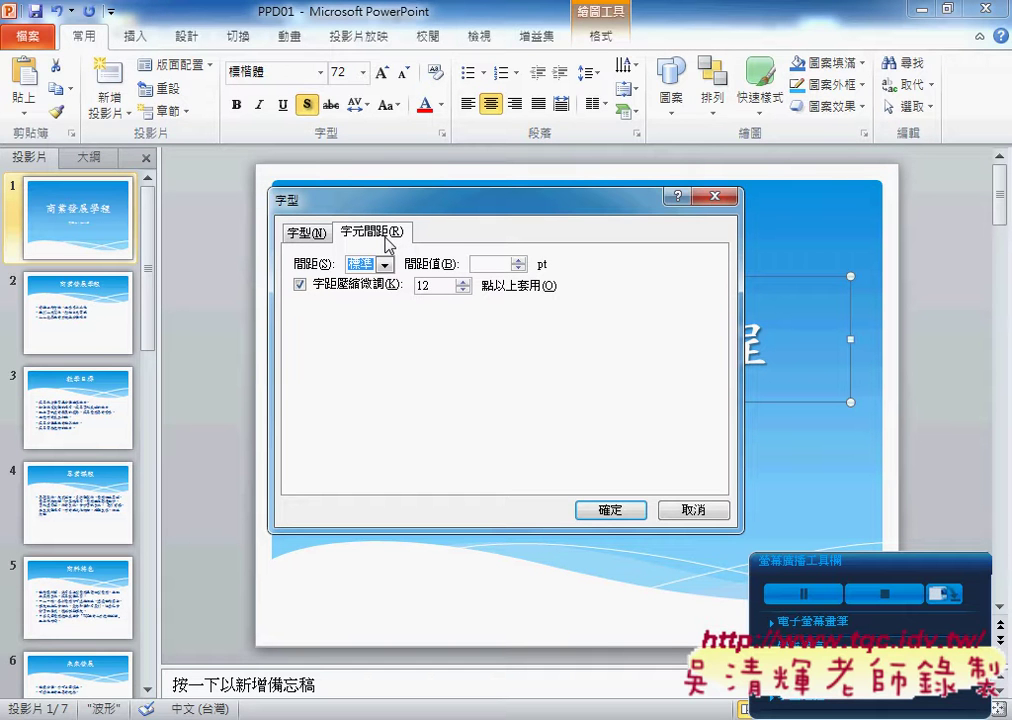
click(385, 265)
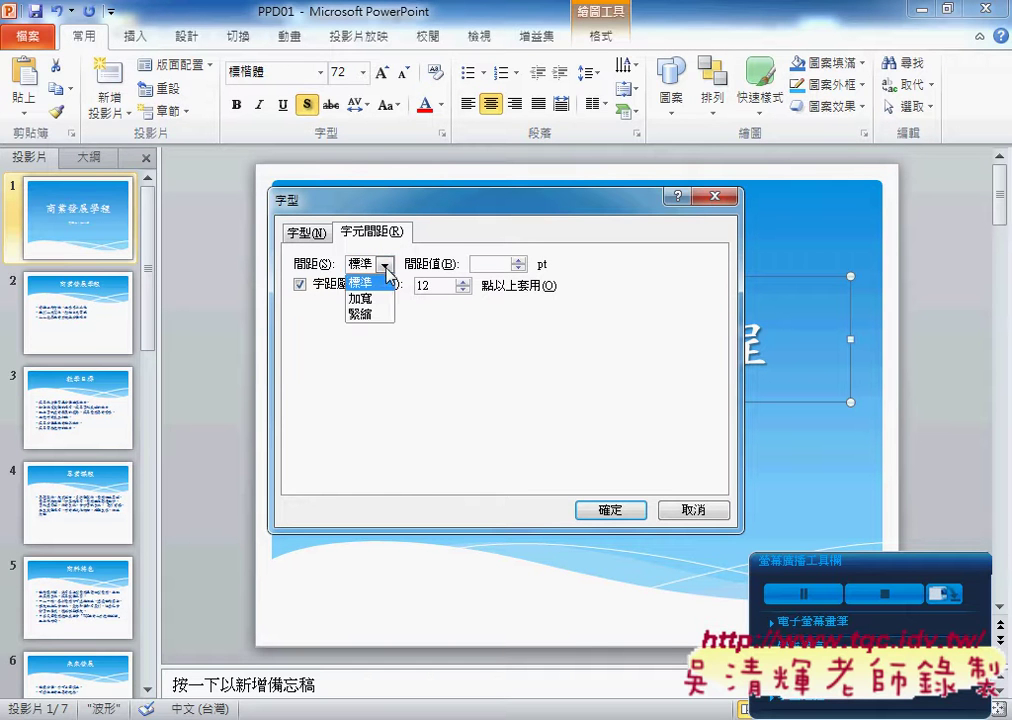
key(Down)
key(Return)
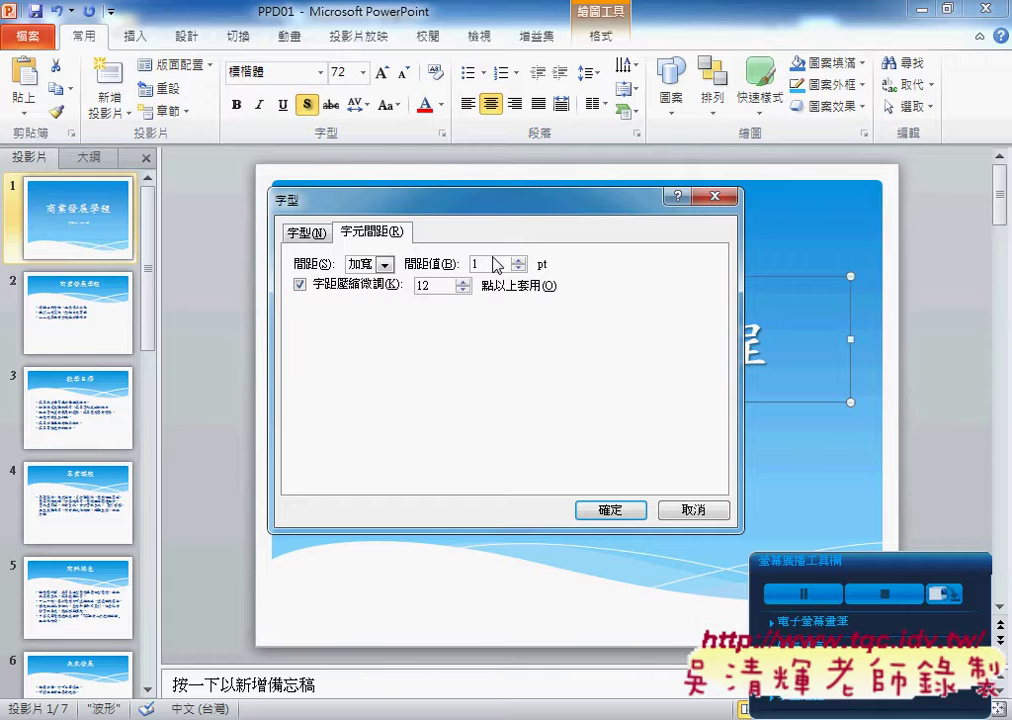
text(0)
click(610, 511)
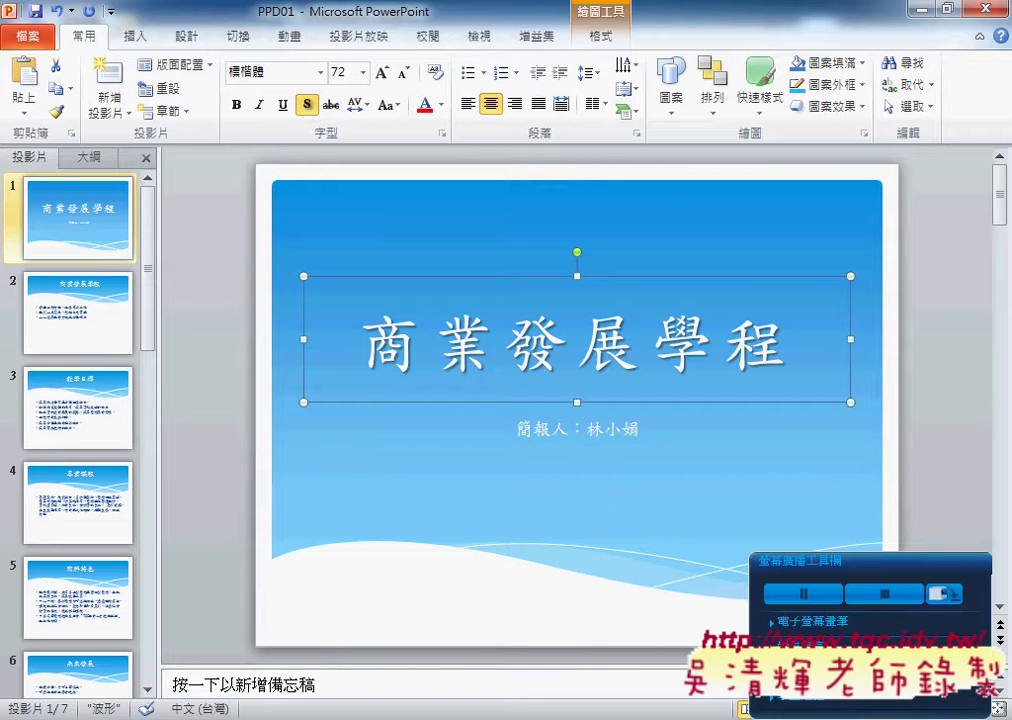
click(388, 677)
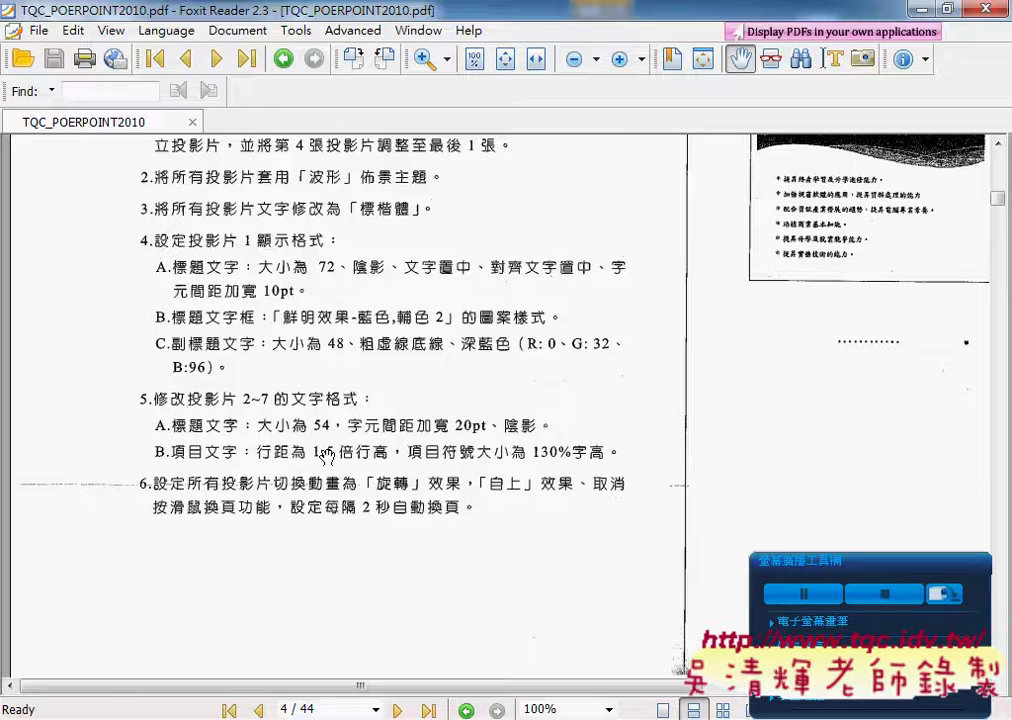
scroll(185, 305, down, 1)
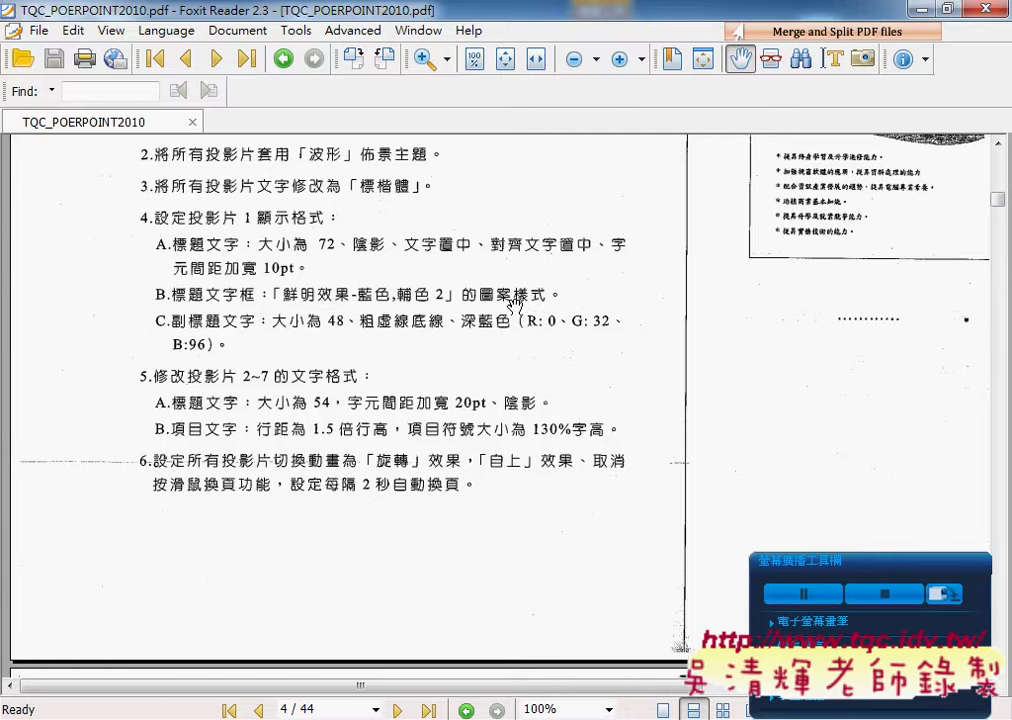
key(alt+Tab)
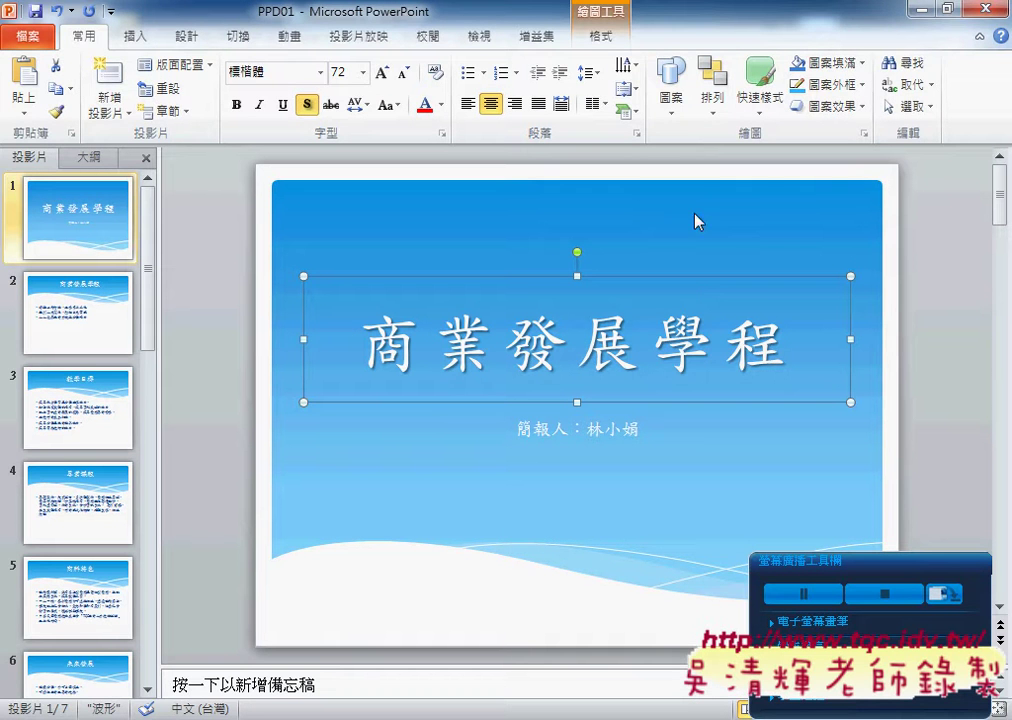
Give slide 1's title box the blue 鮮明效果 - 藍色, 輔色 2 shape style
click(613, 40)
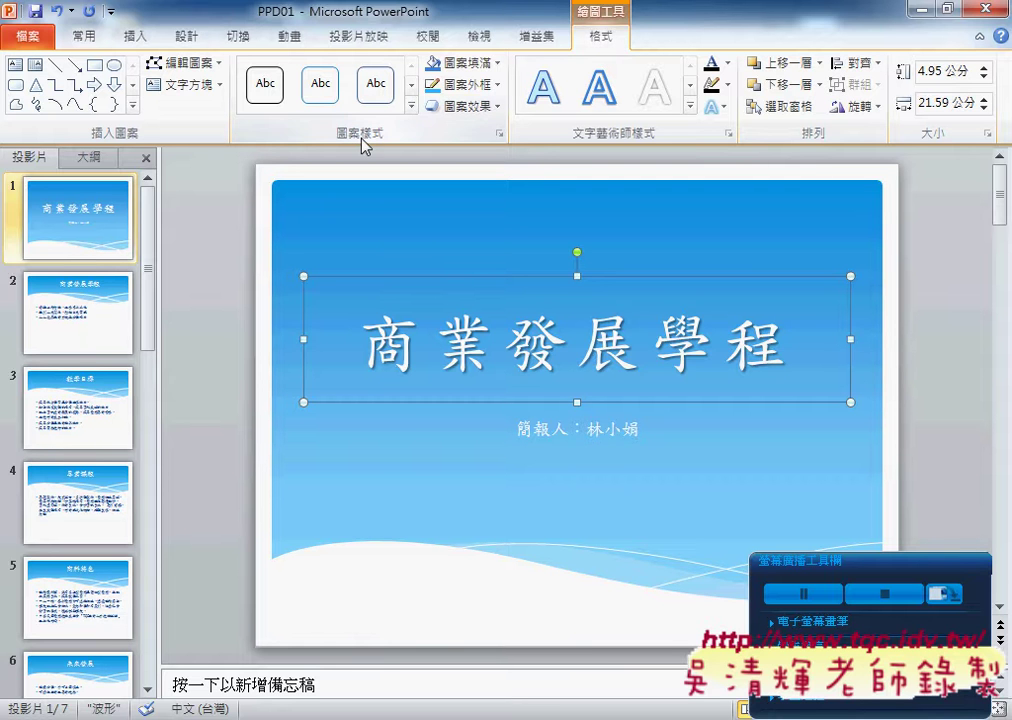
click(410, 107)
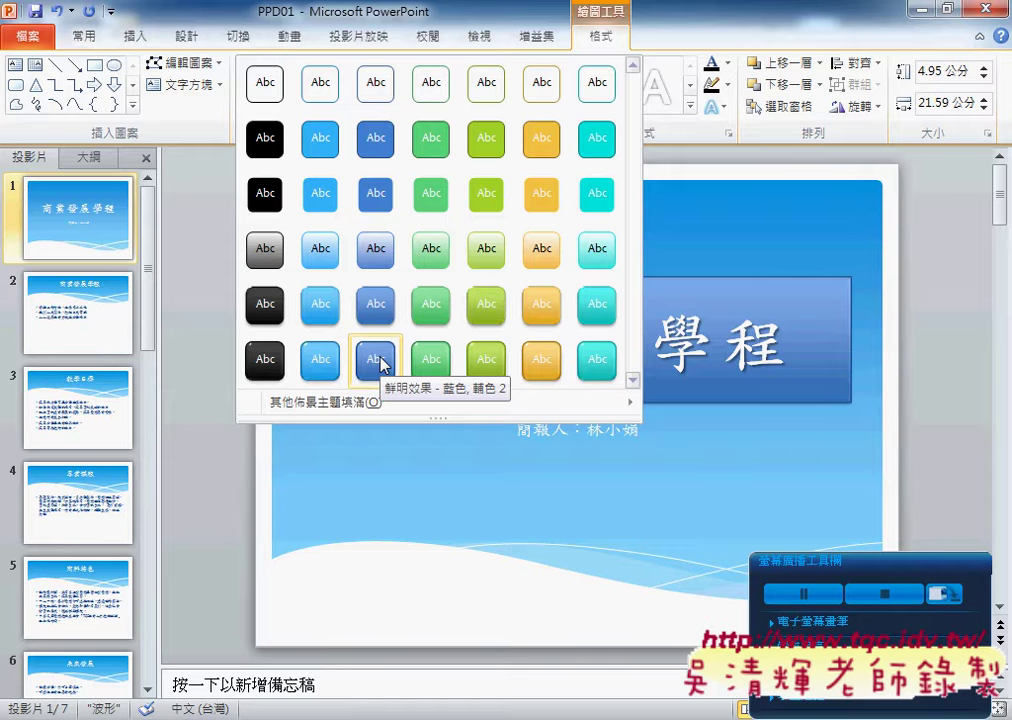
click(378, 360)
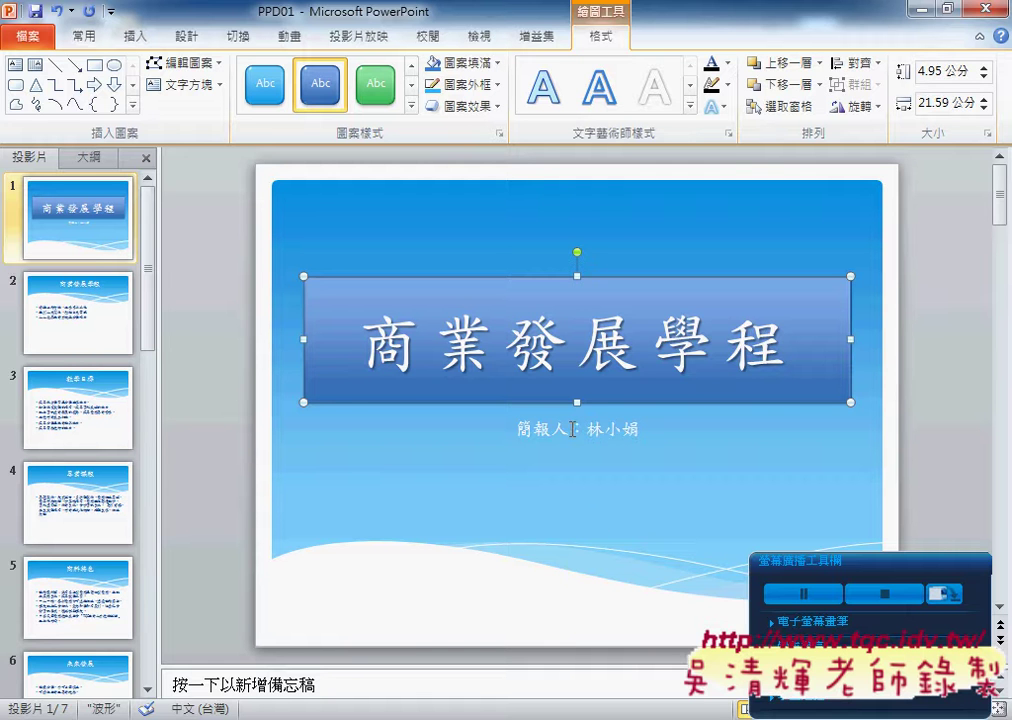
click(576, 428)
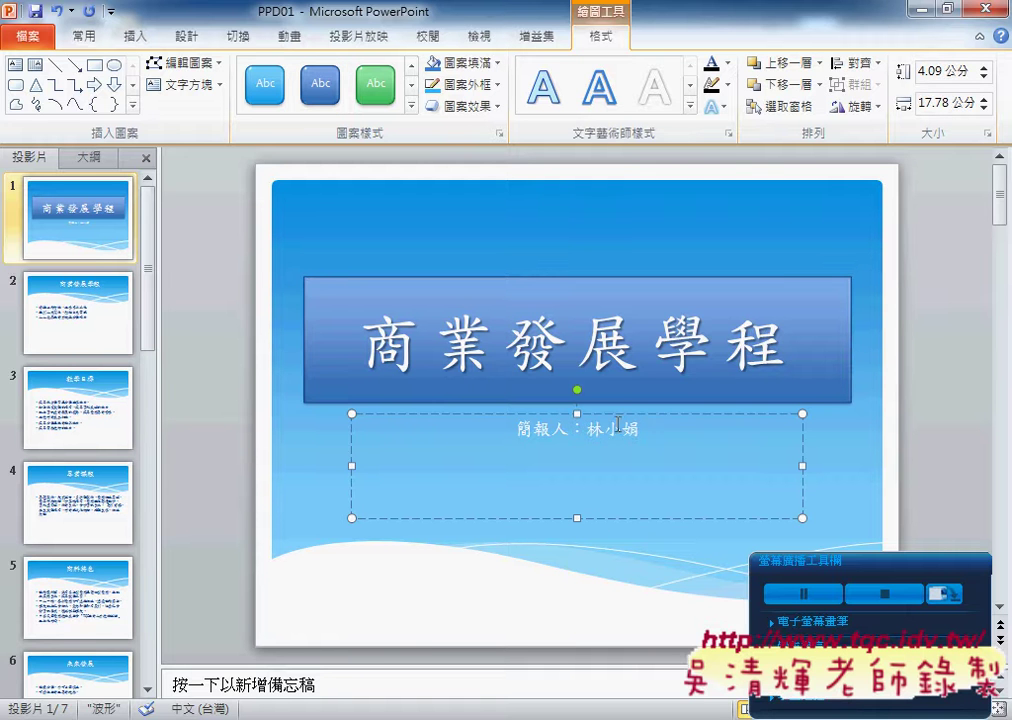
Make slide 1's 簡報人 subtitle 48 pt in dark blue
click(617, 418)
click(70, 35)
click(362, 72)
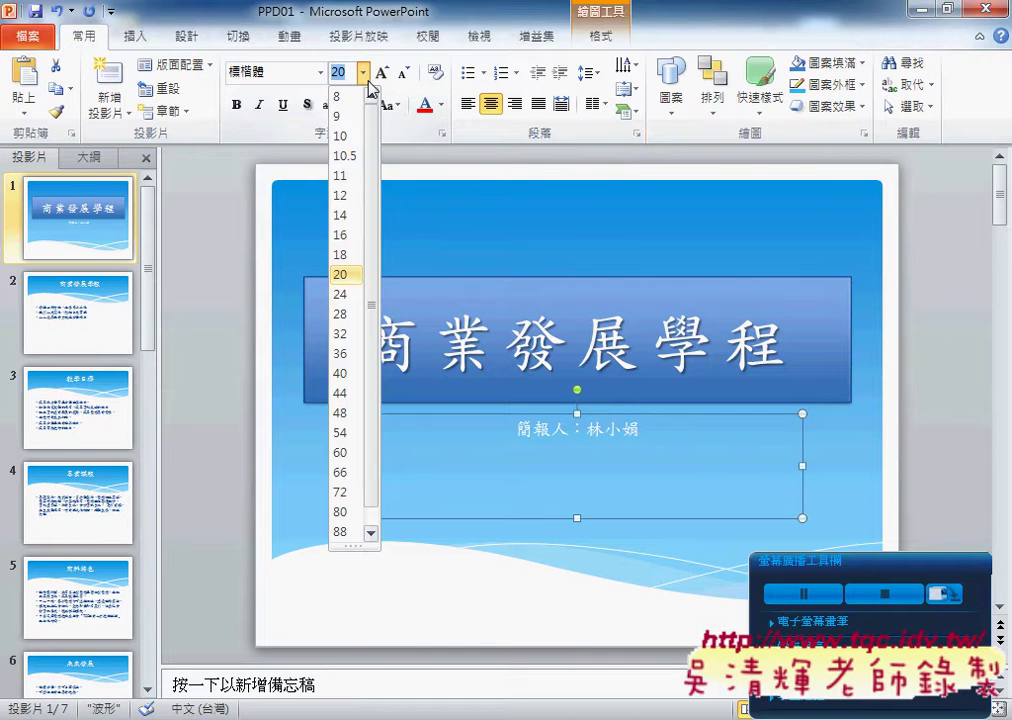
click(354, 418)
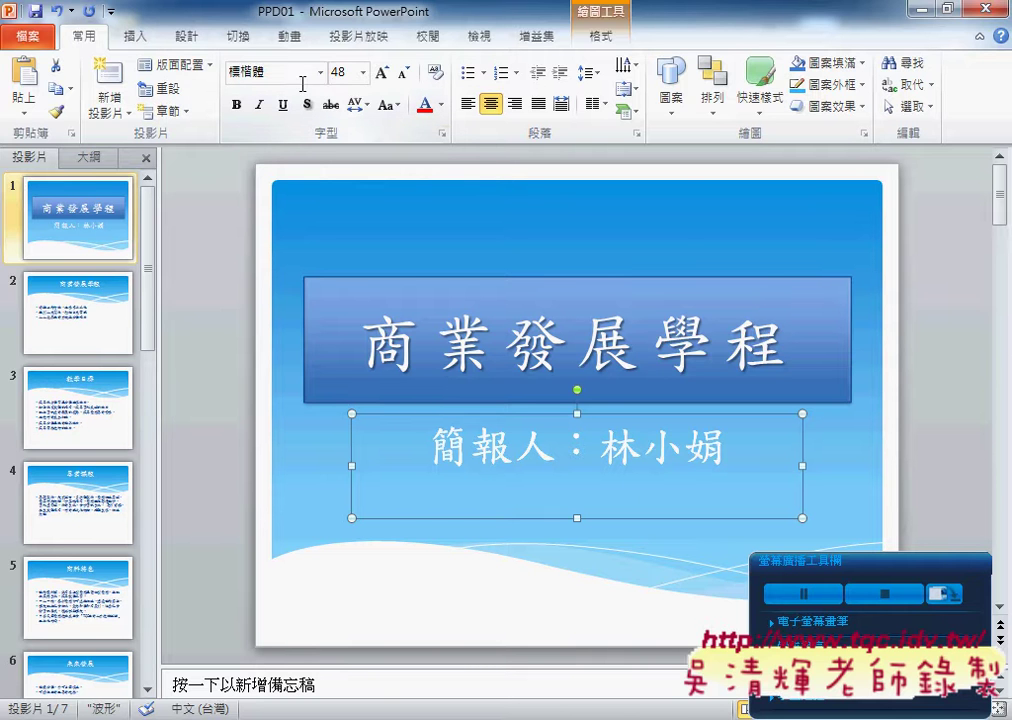
click(443, 104)
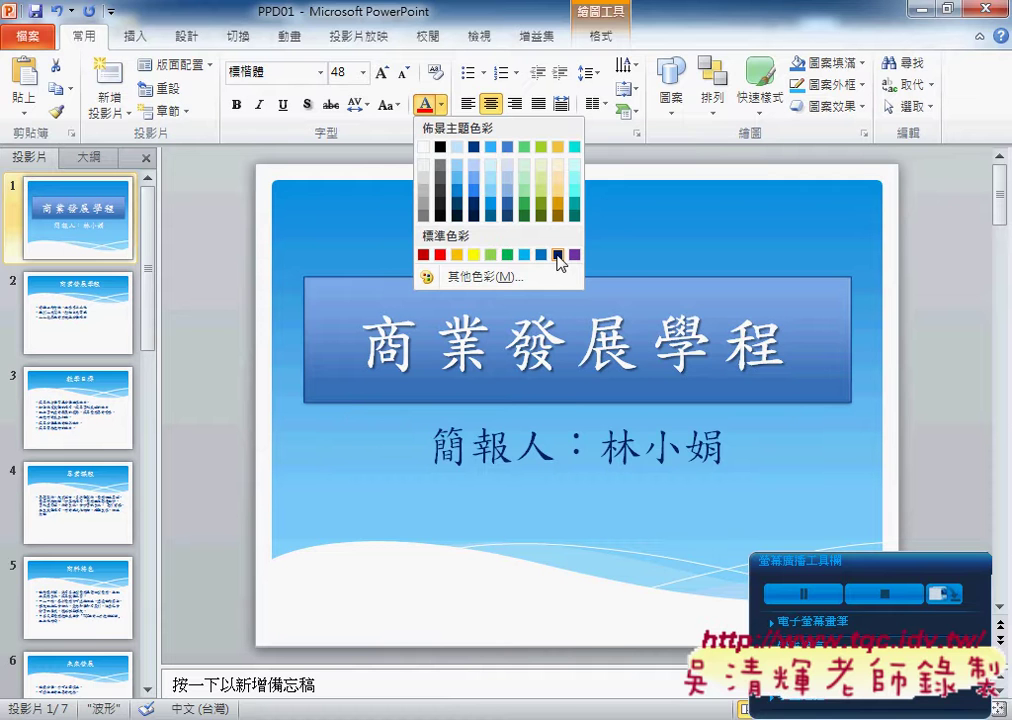
click(557, 255)
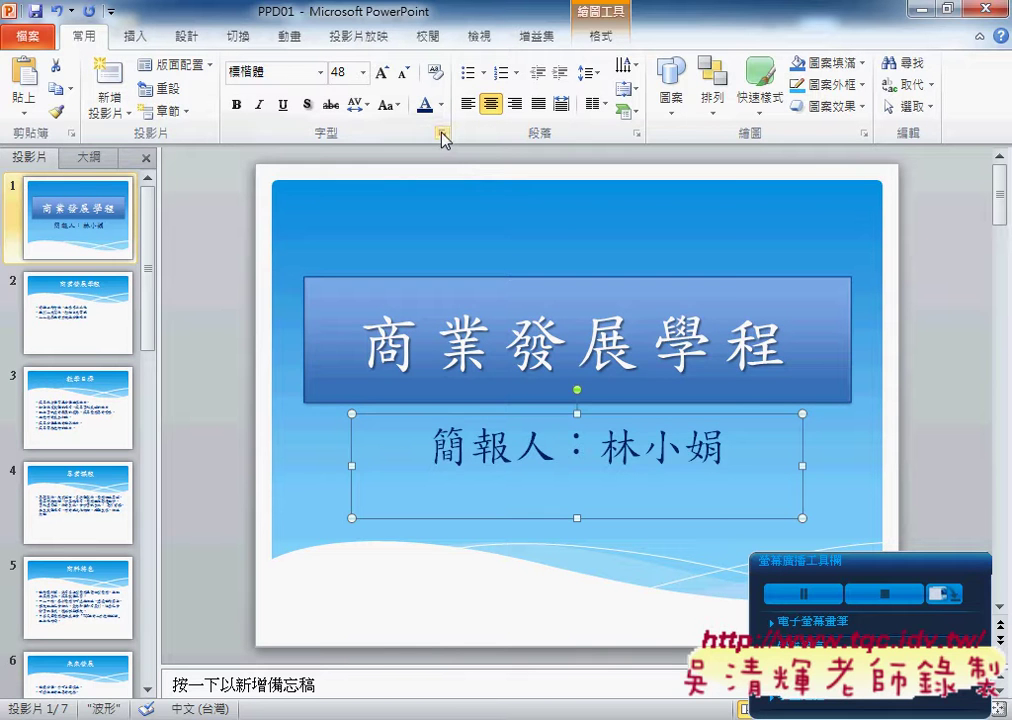
click(441, 132)
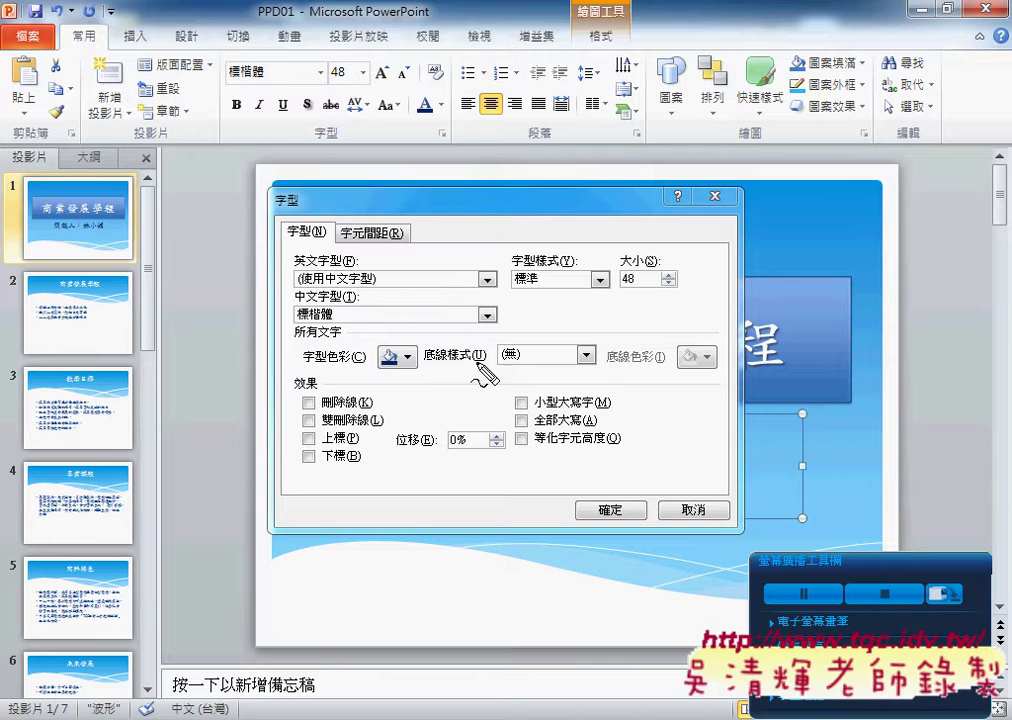
Choose the thick dashed 粗虛線 underline for the subtitle in the Font dialog
drag(488, 345, 490, 362)
drag(592, 344, 597, 366)
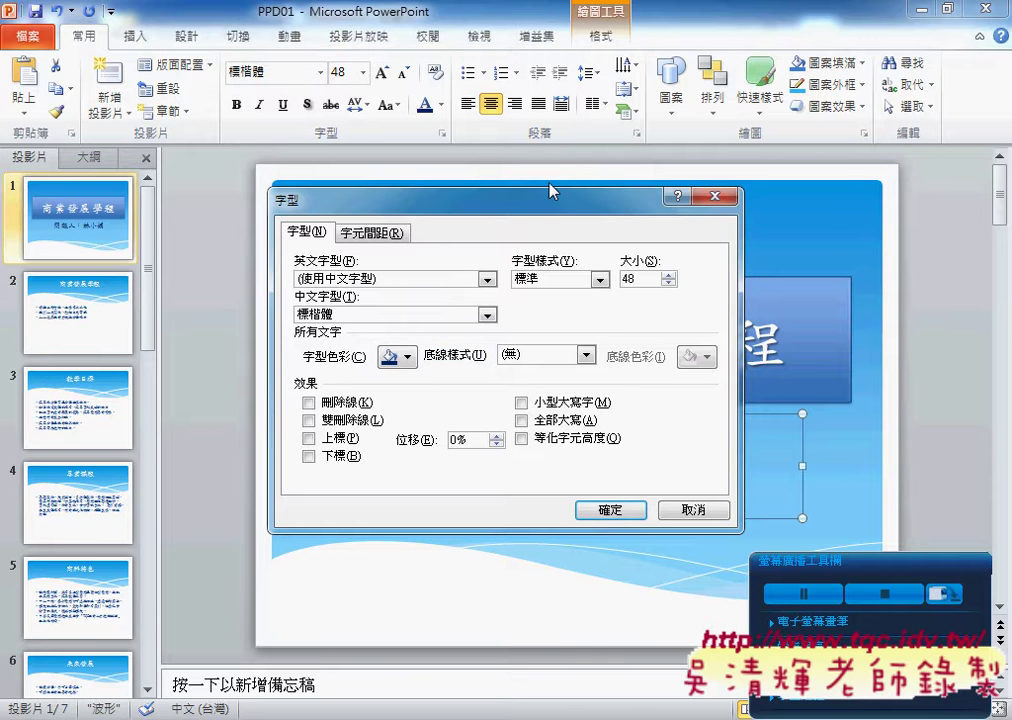
click(587, 355)
scroll(588, 450, down, 1)
scroll(588, 580, down, 1)
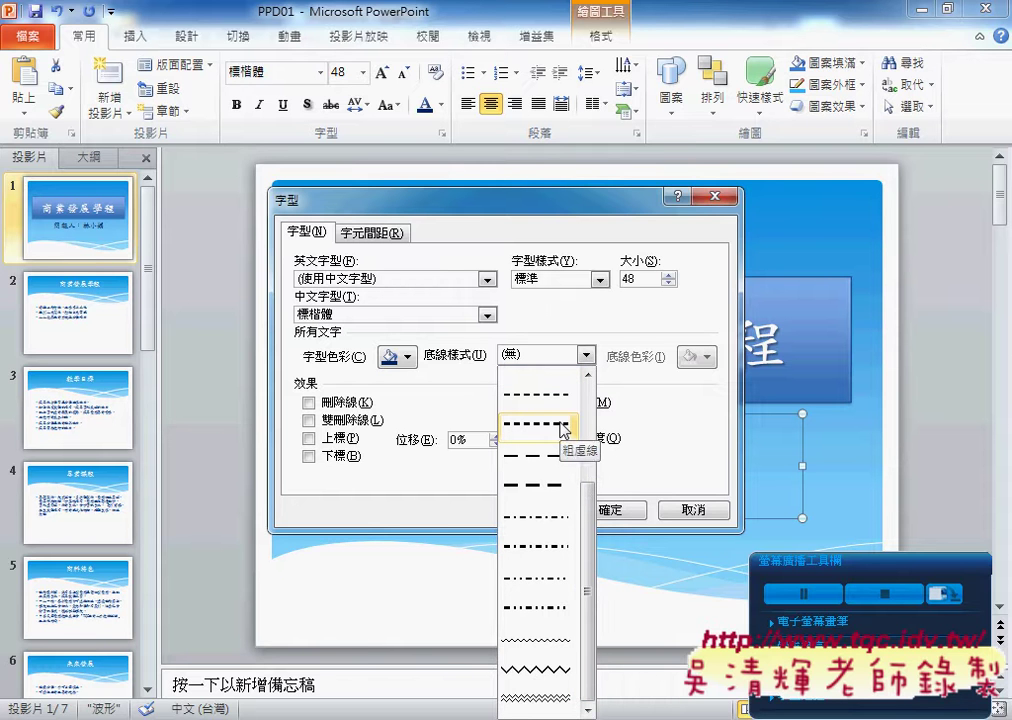
scroll(580, 450, up, 1)
scroll(580, 450, up, 1)
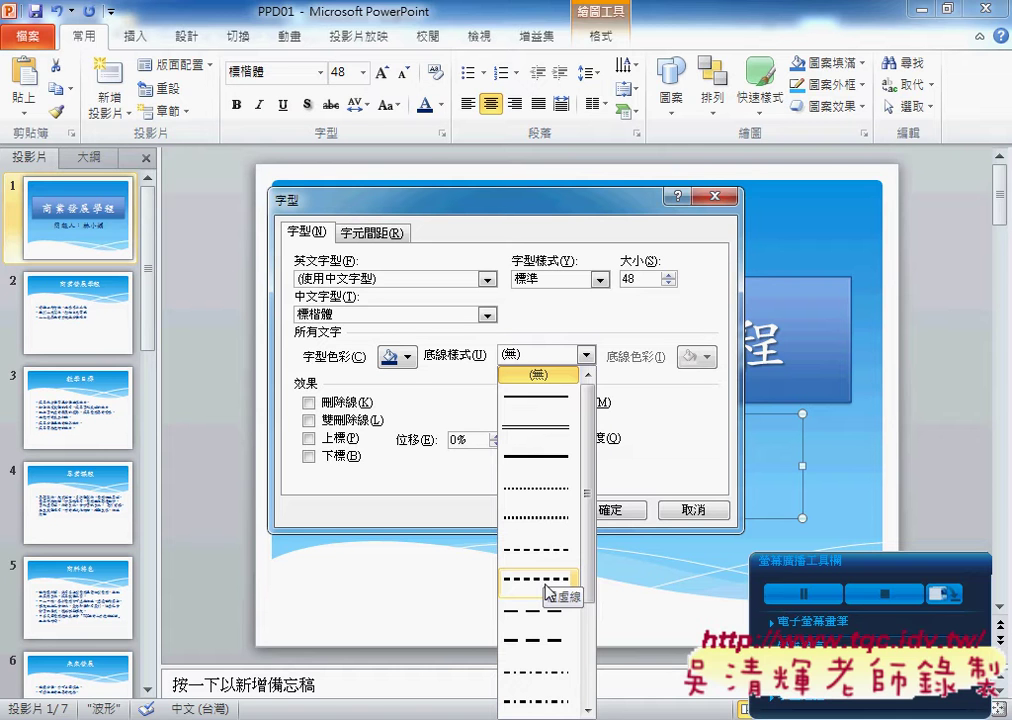
click(546, 588)
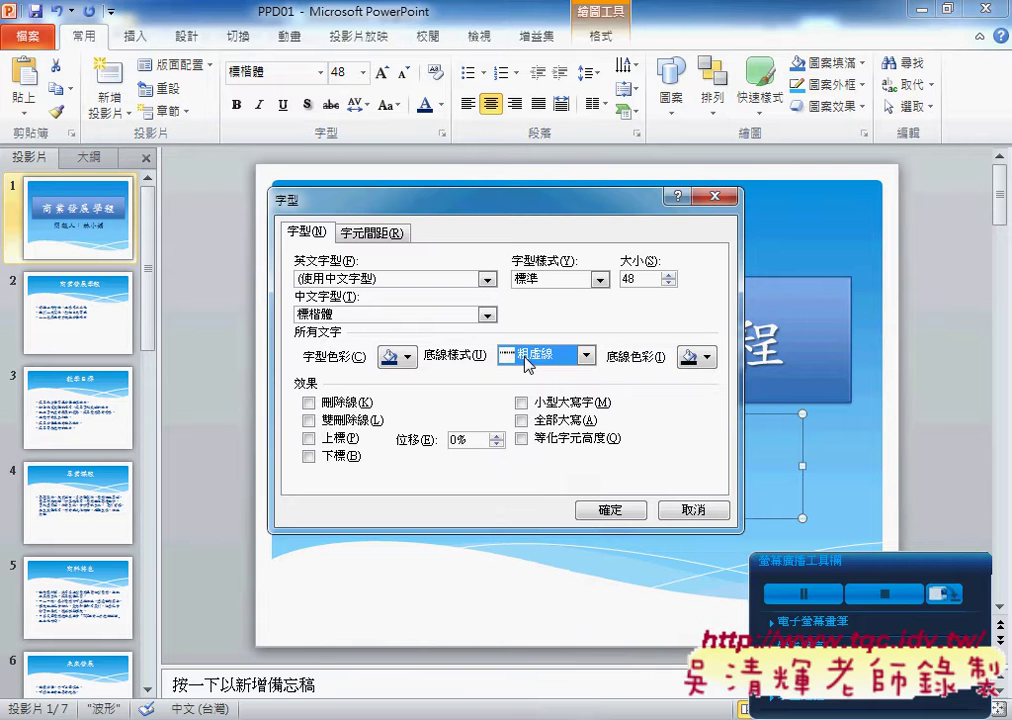
Apply the subtitle's font settings and bring the task instructions PDF to the front
drag(540, 208, 655, 211)
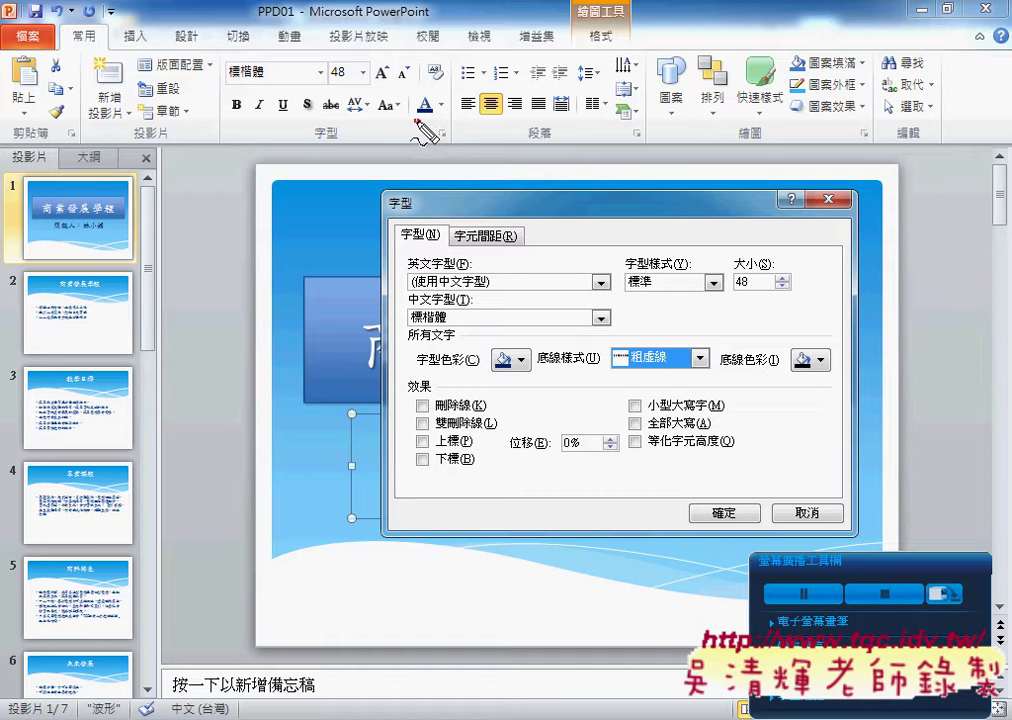
drag(437, 68, 446, 118)
drag(507, 345, 517, 390)
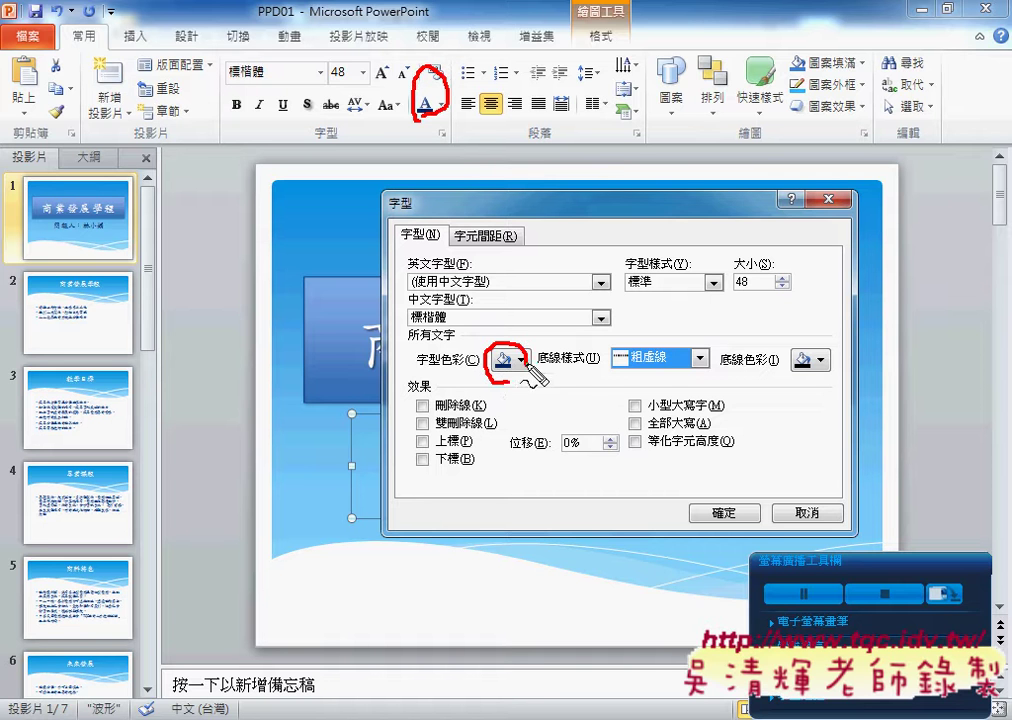
drag(440, 130, 516, 316)
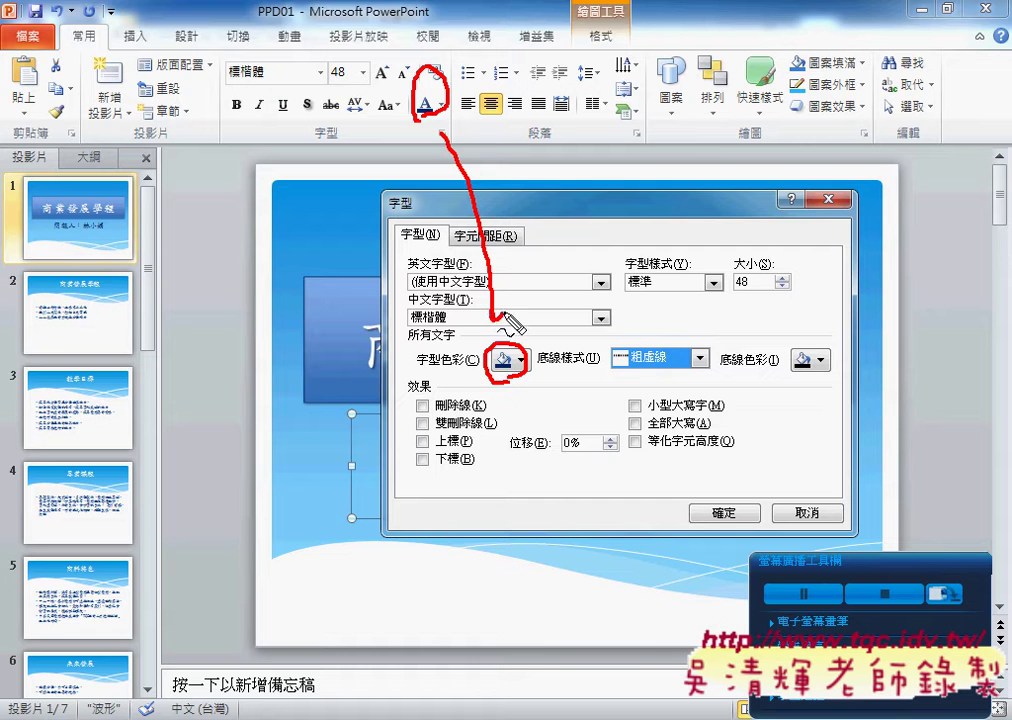
key(Escape)
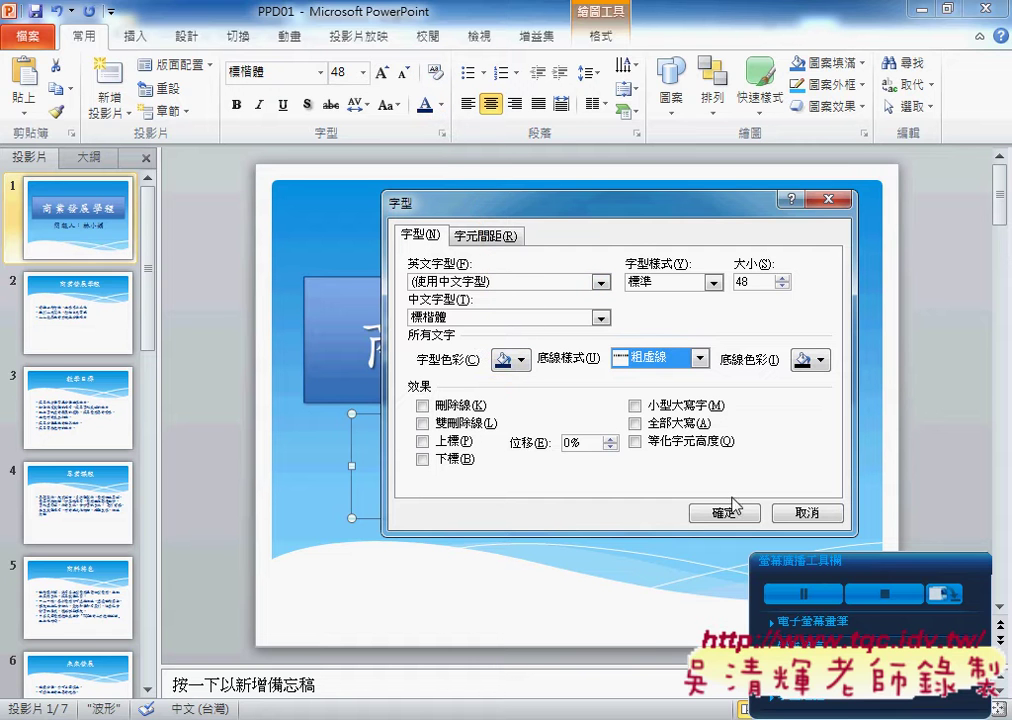
click(733, 515)
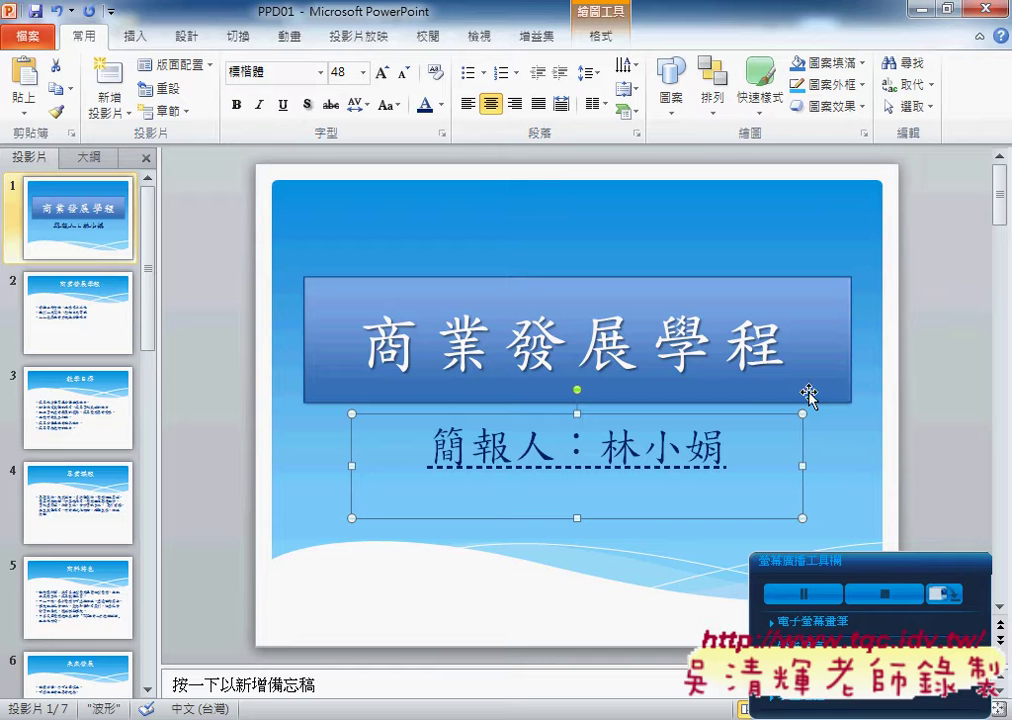
key(alt+Tab)
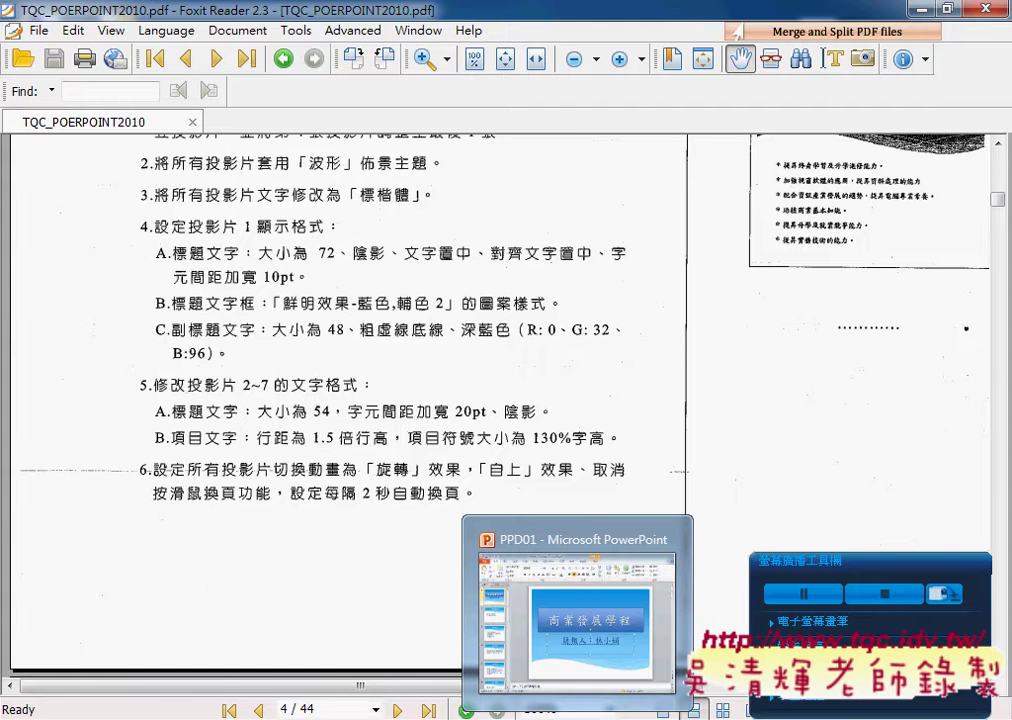
Bring the PowerPoint presentation back in front of the instructions PDF
click(577, 620)
Select slide 2's title box and set it to 54 pt
click(68, 327)
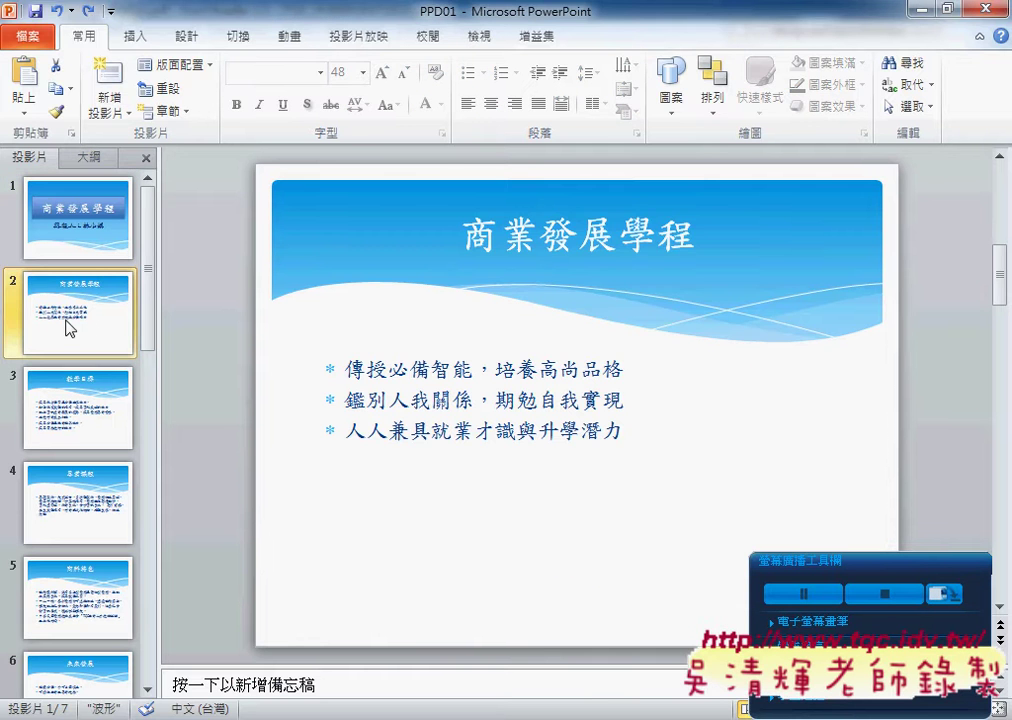
click(522, 223)
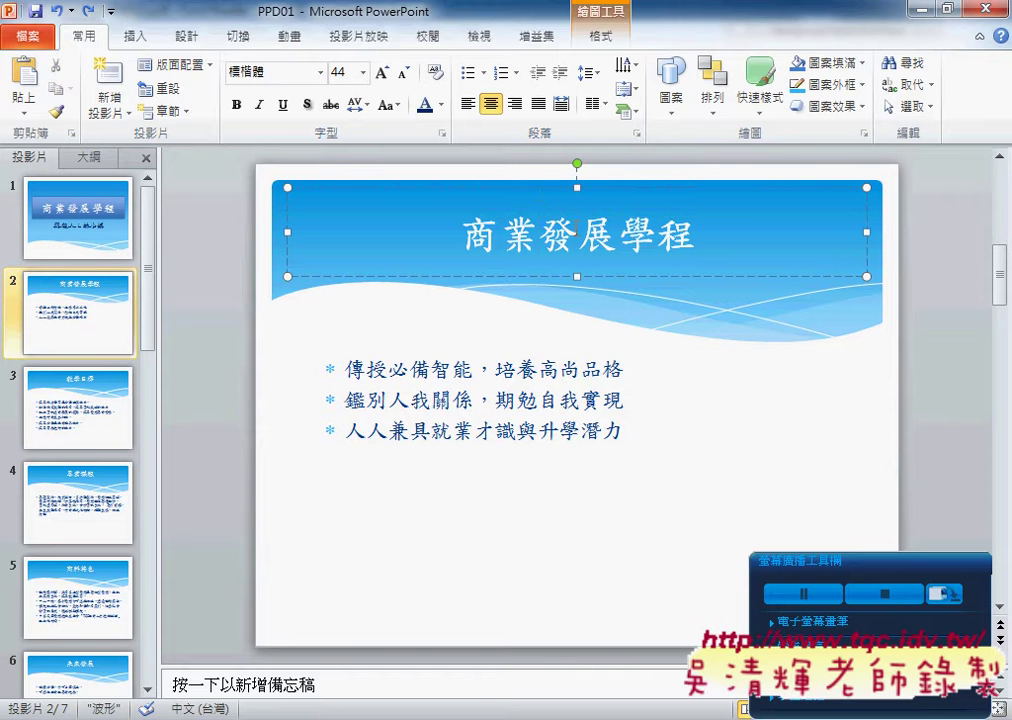
click(526, 188)
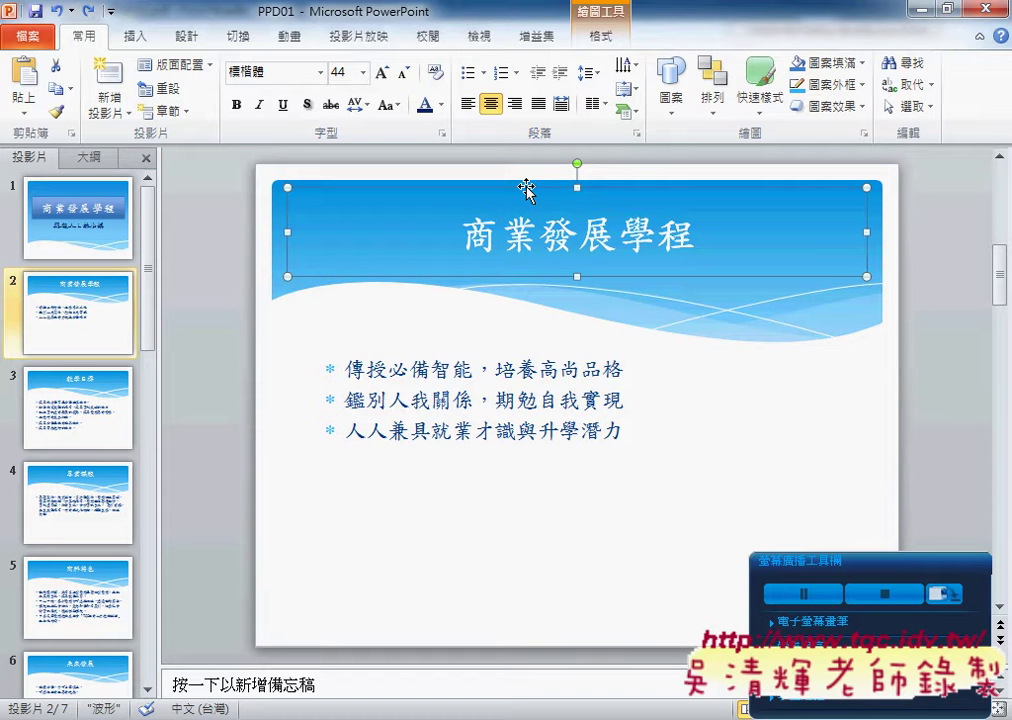
click(362, 72)
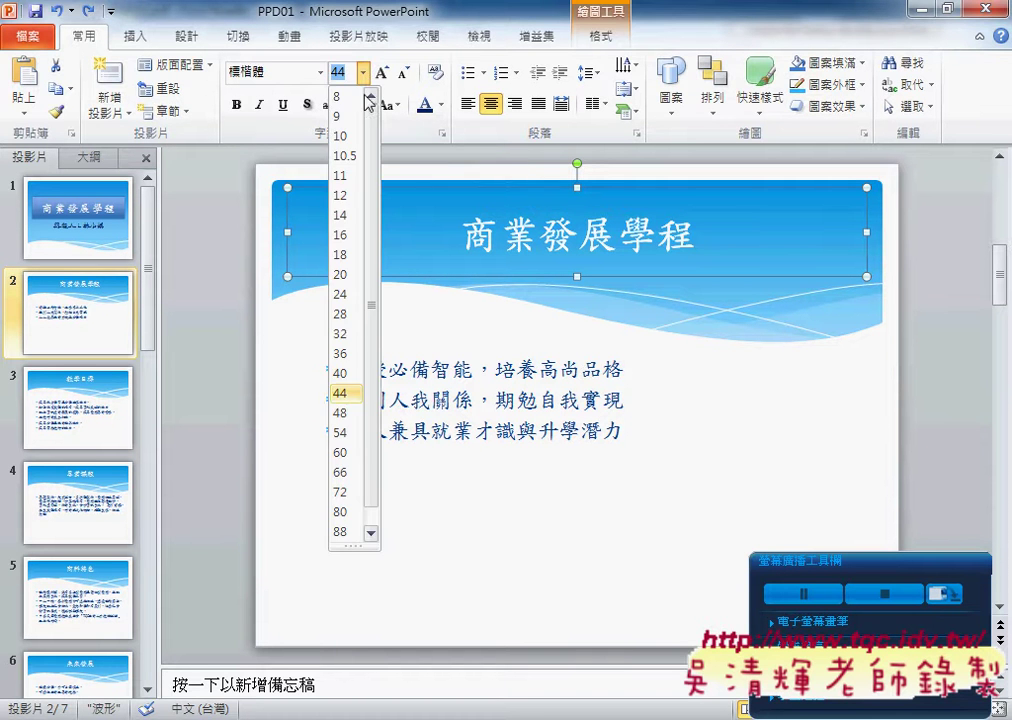
click(338, 434)
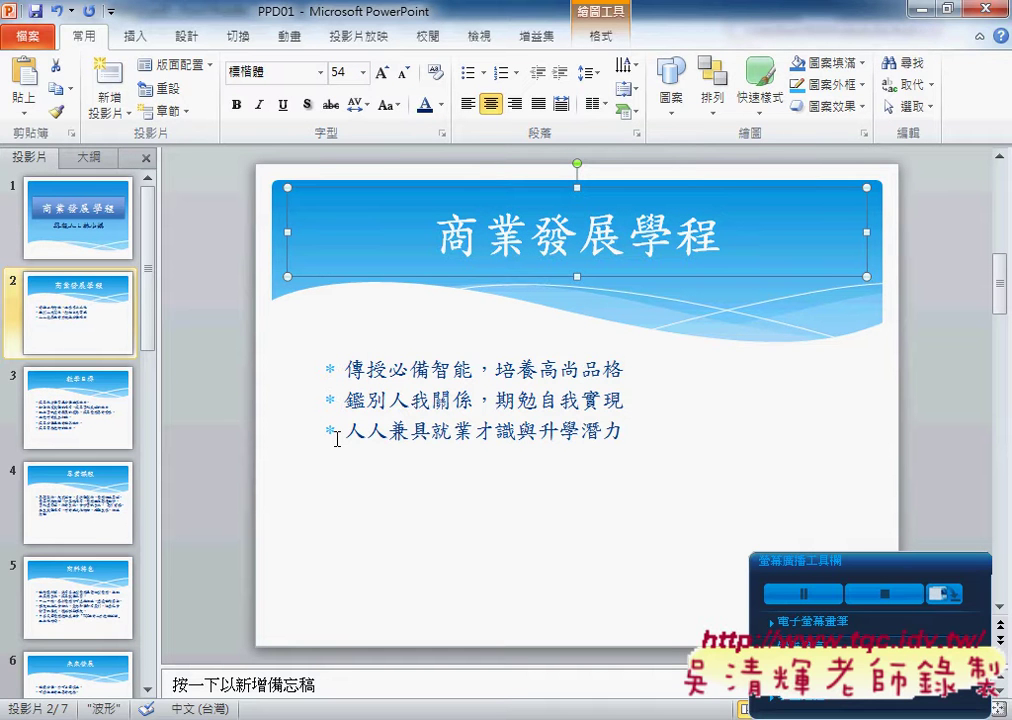
Set the slide 2 title's character spacing to Expanded by 20 pt
click(441, 141)
click(376, 231)
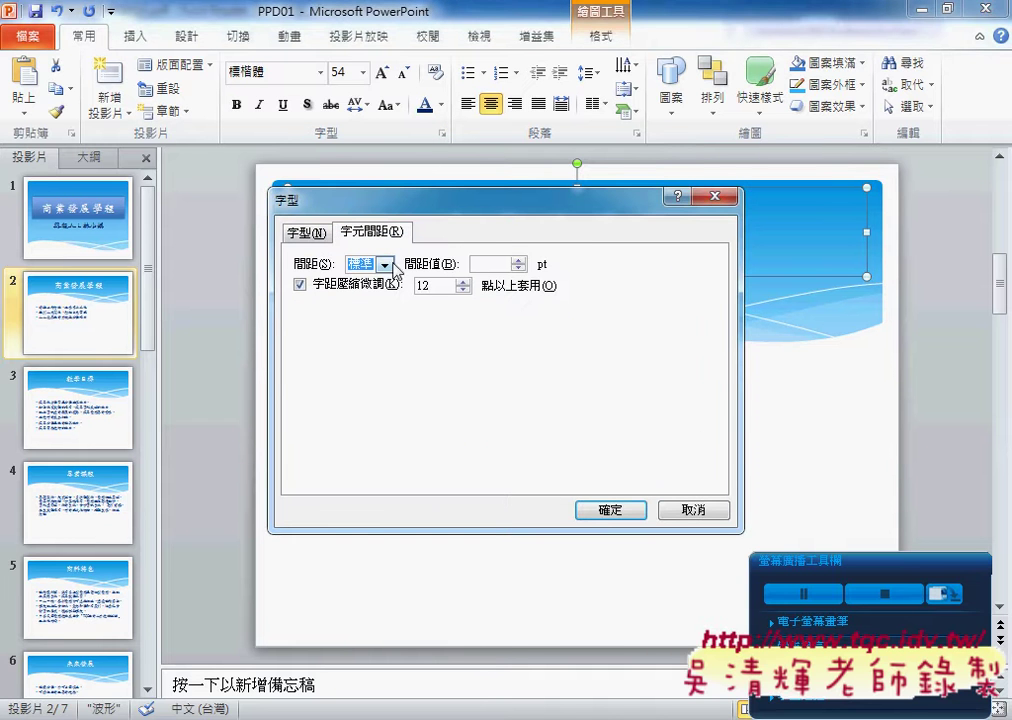
click(384, 264)
click(385, 298)
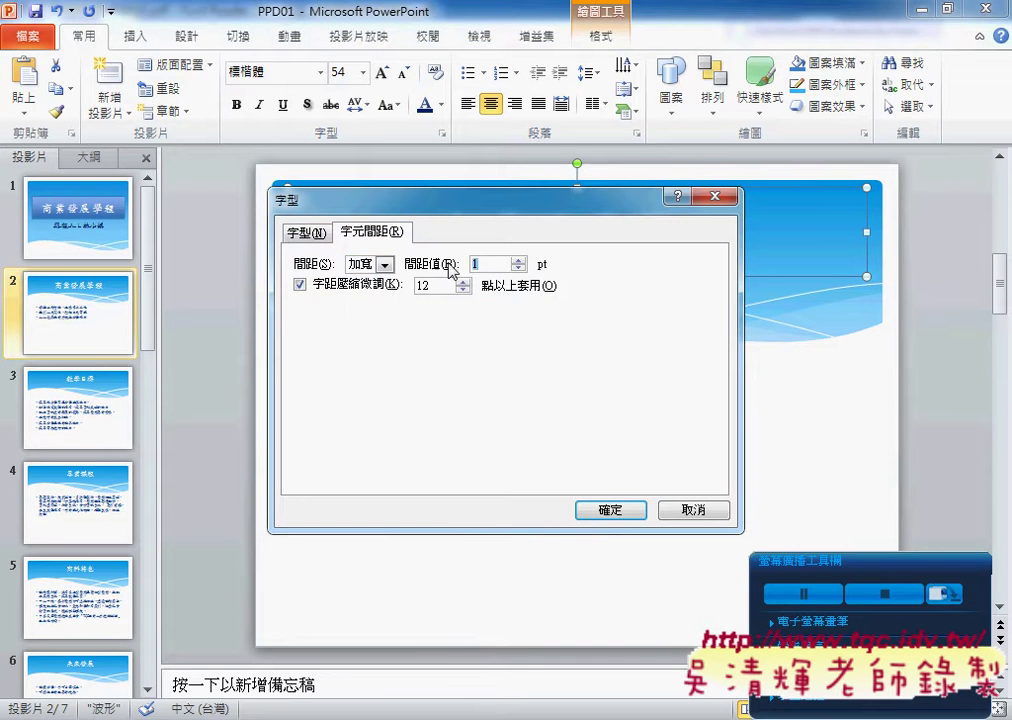
text(20)
click(611, 511)
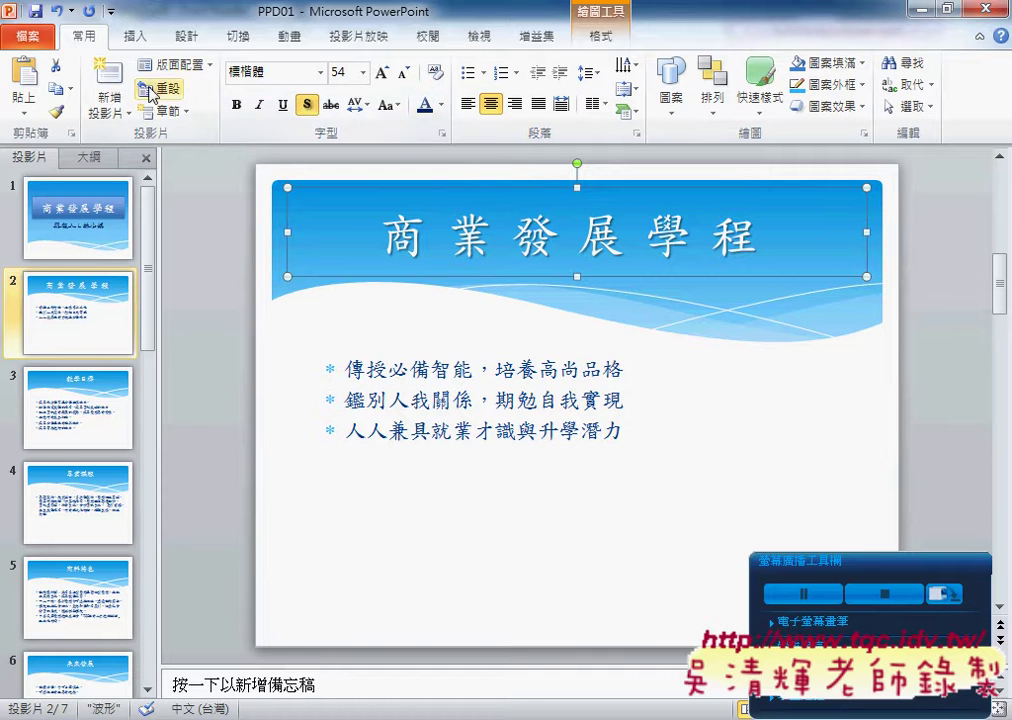
Pick up slide 2's title formatting with the Format Painter
click(58, 112)
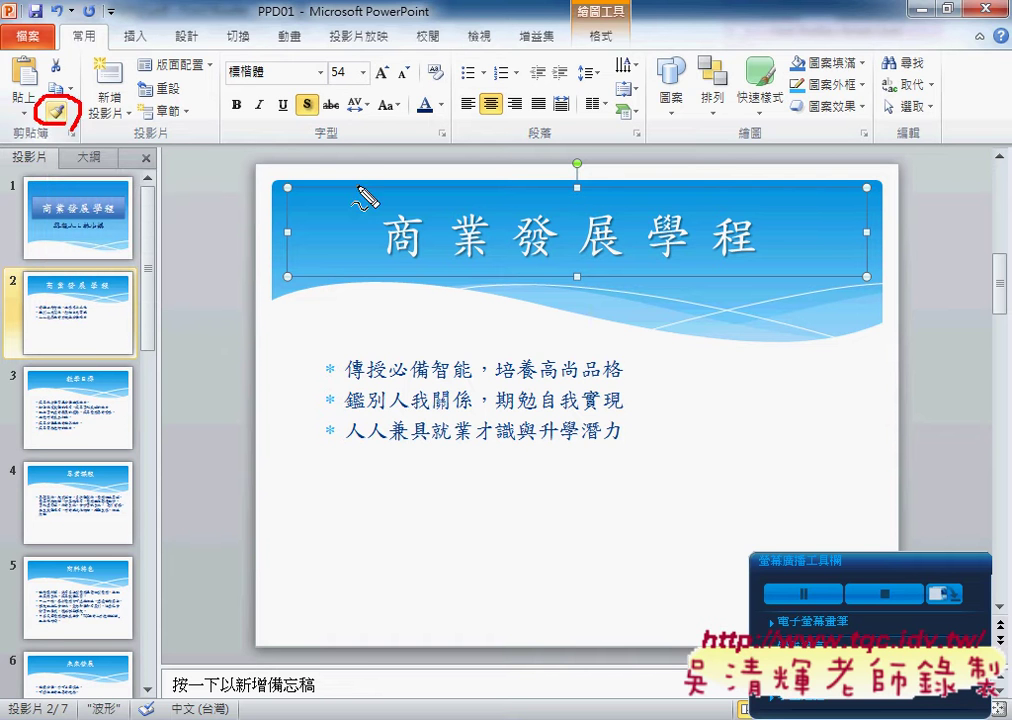
mouse_move(357, 185)
mouse_down()
mouse_move(82, 120)
mouse_move(133, 88)
mouse_up()
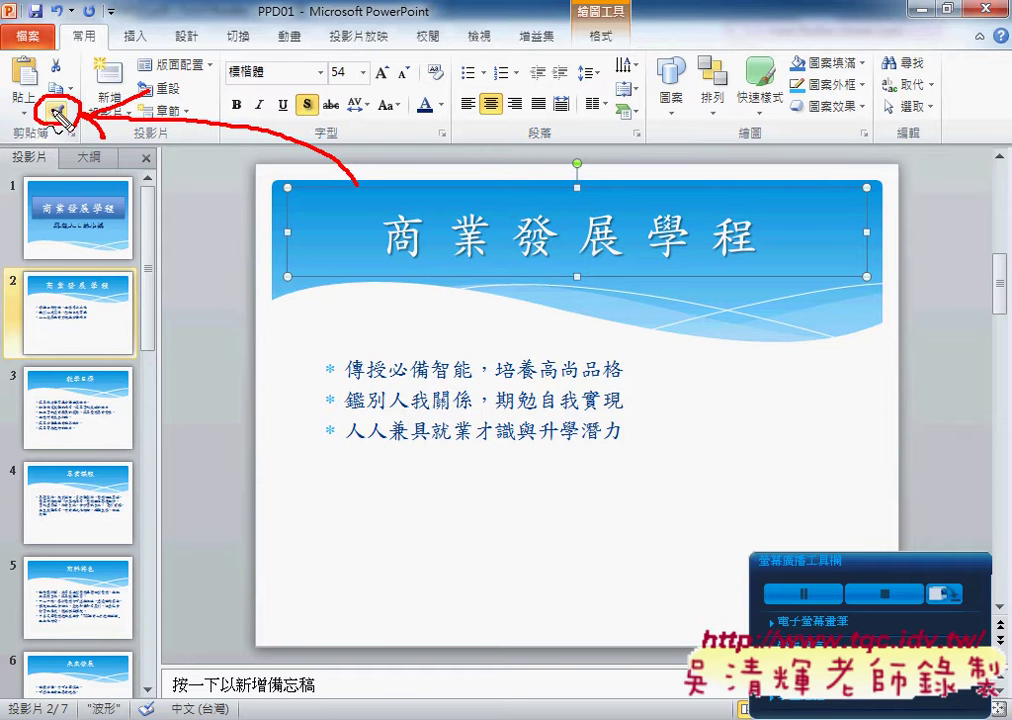
click(64, 110)
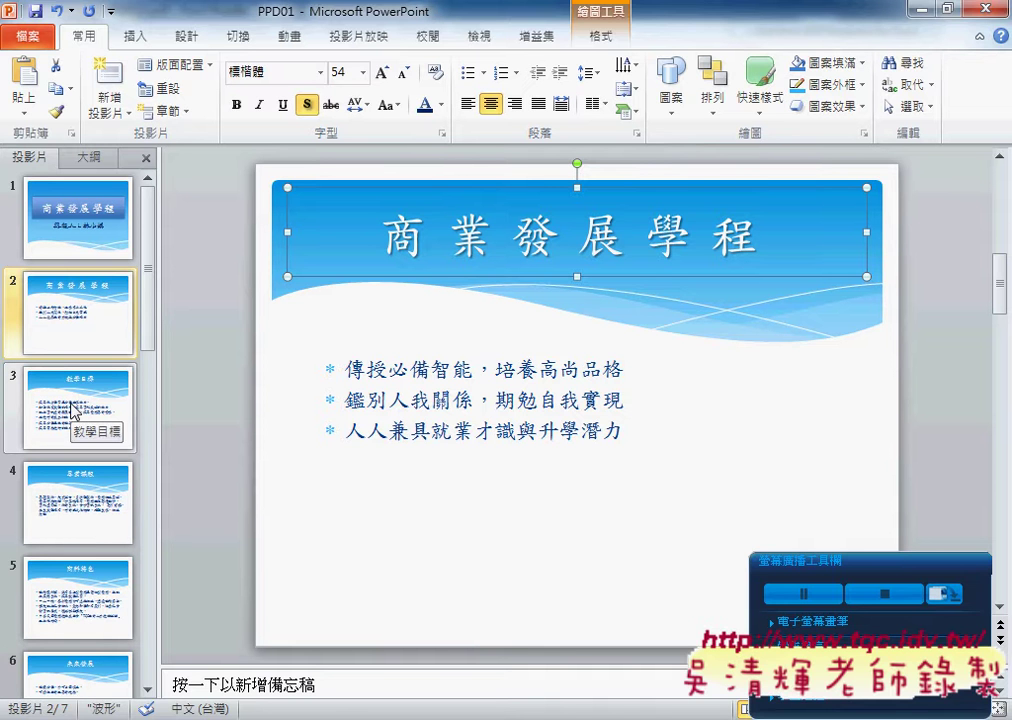
Paint slide 2's title format onto 教學目標, 專業課程, 商科特色, 未來發展 and 就學條件, then return to slide 2
click(57, 113)
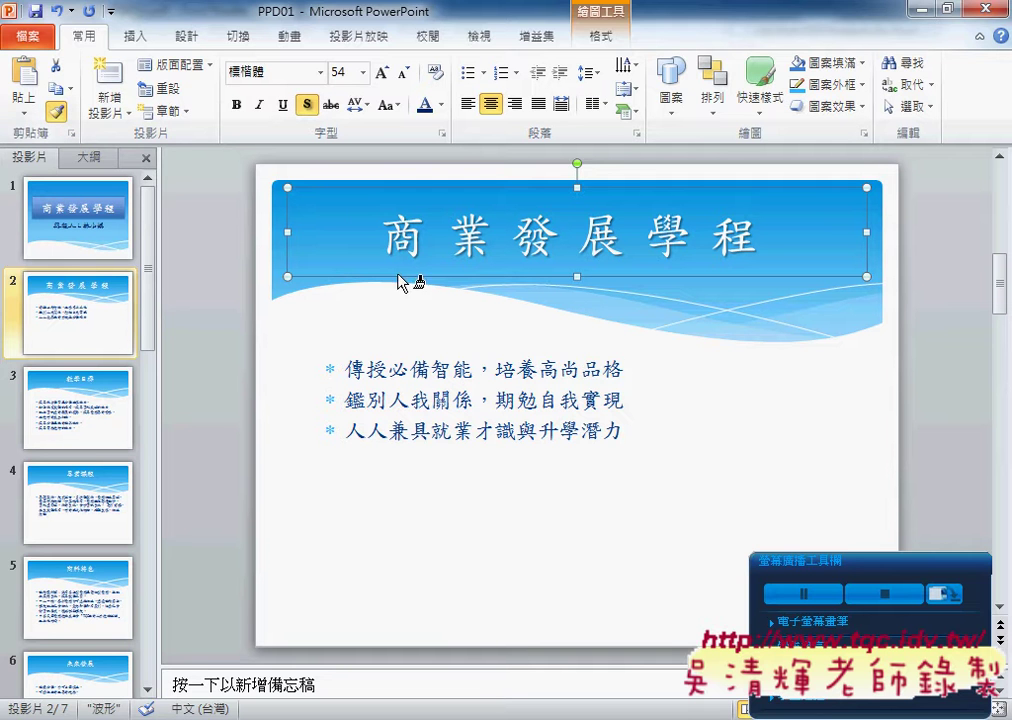
scroll(518, 375, down, 1)
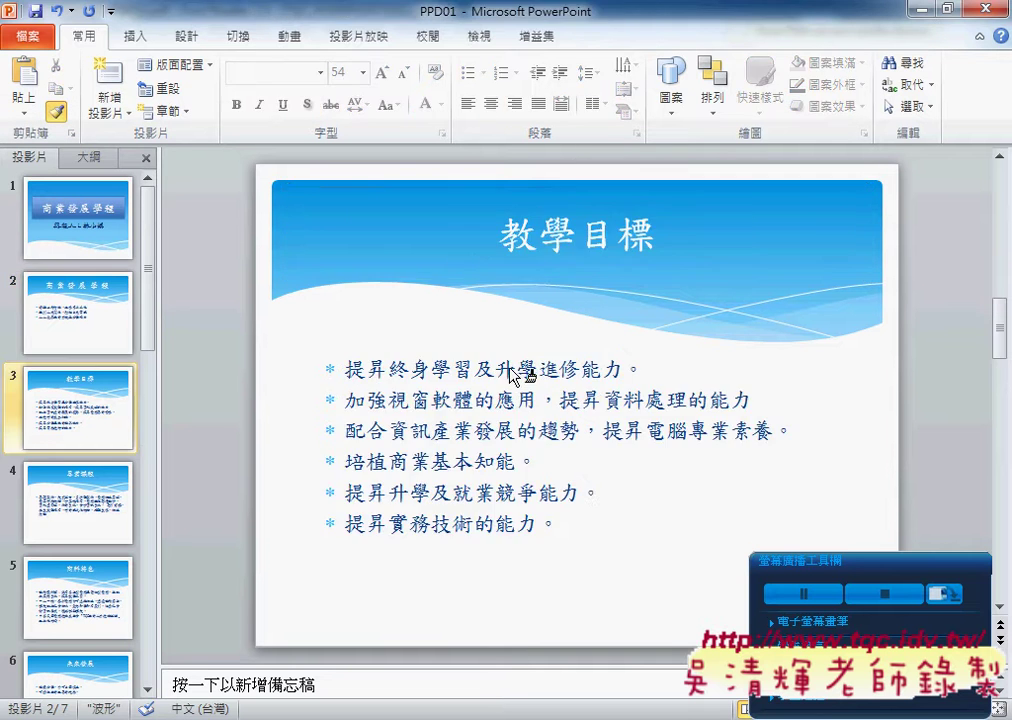
click(579, 236)
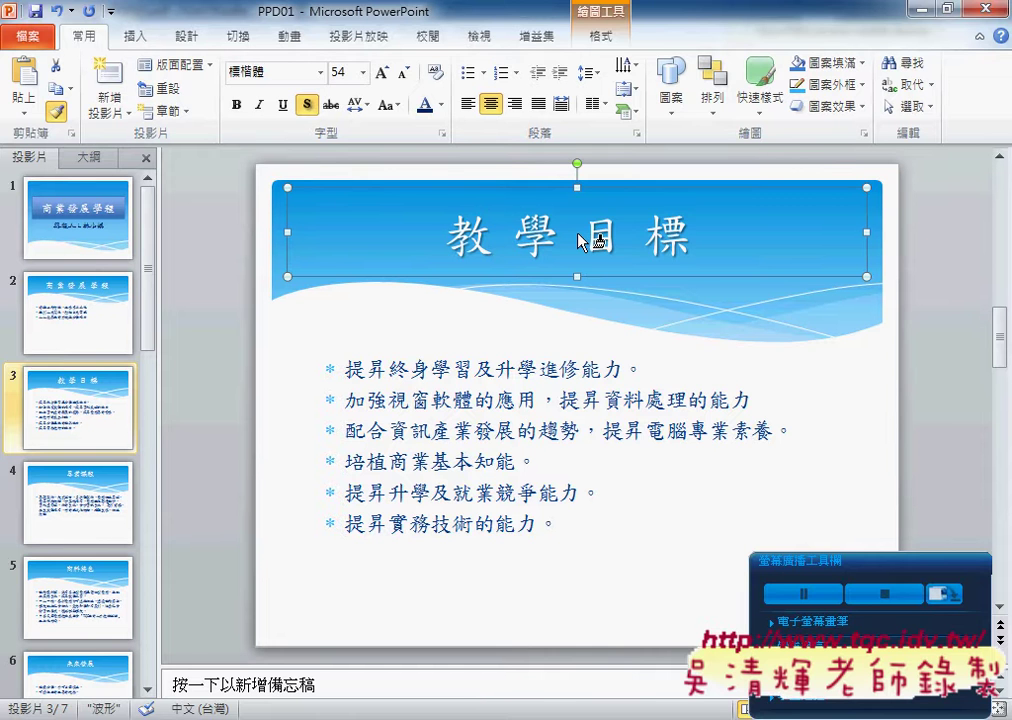
scroll(581, 240, down, 1)
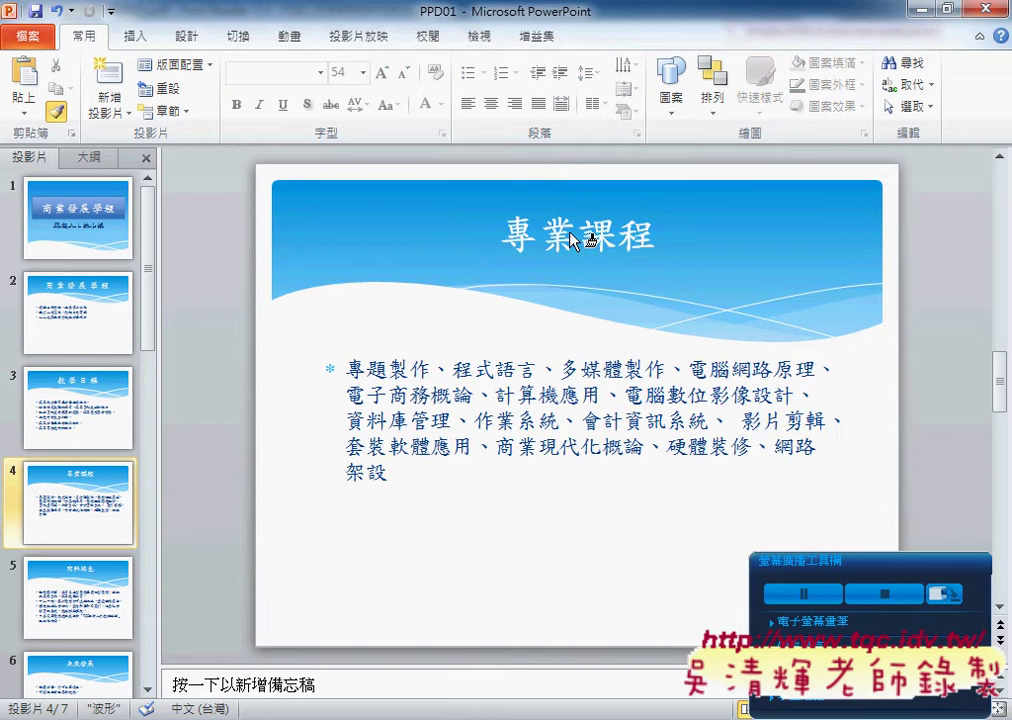
click(573, 240)
scroll(571, 236, down, 1)
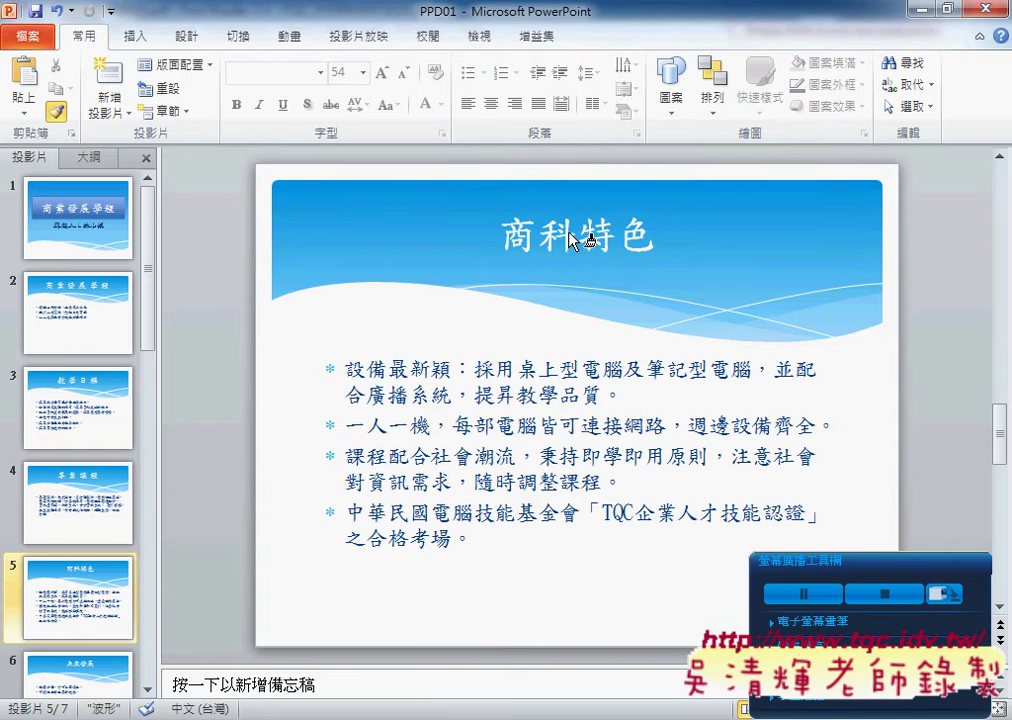
click(571, 236)
scroll(571, 236, down, 1)
click(572, 240)
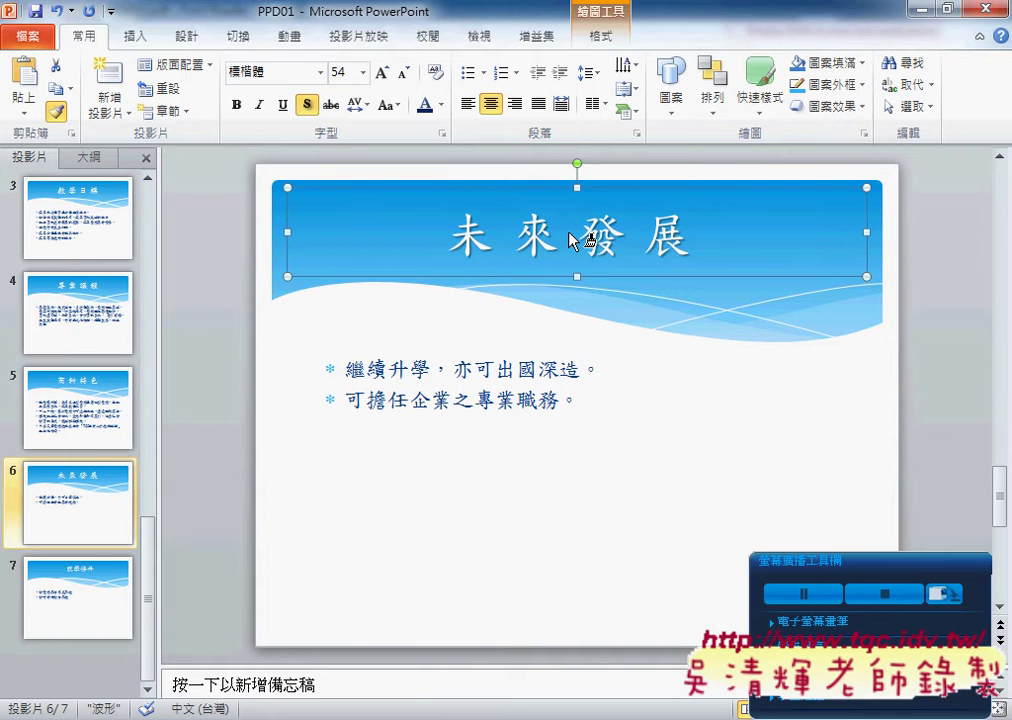
scroll(572, 240, down, 1)
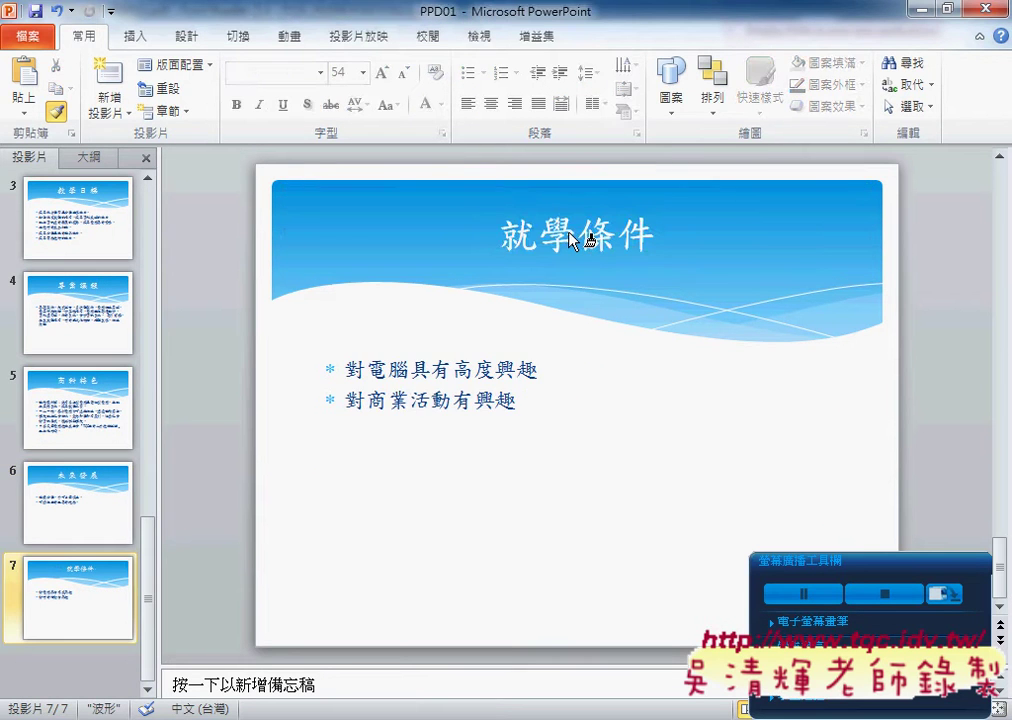
click(572, 240)
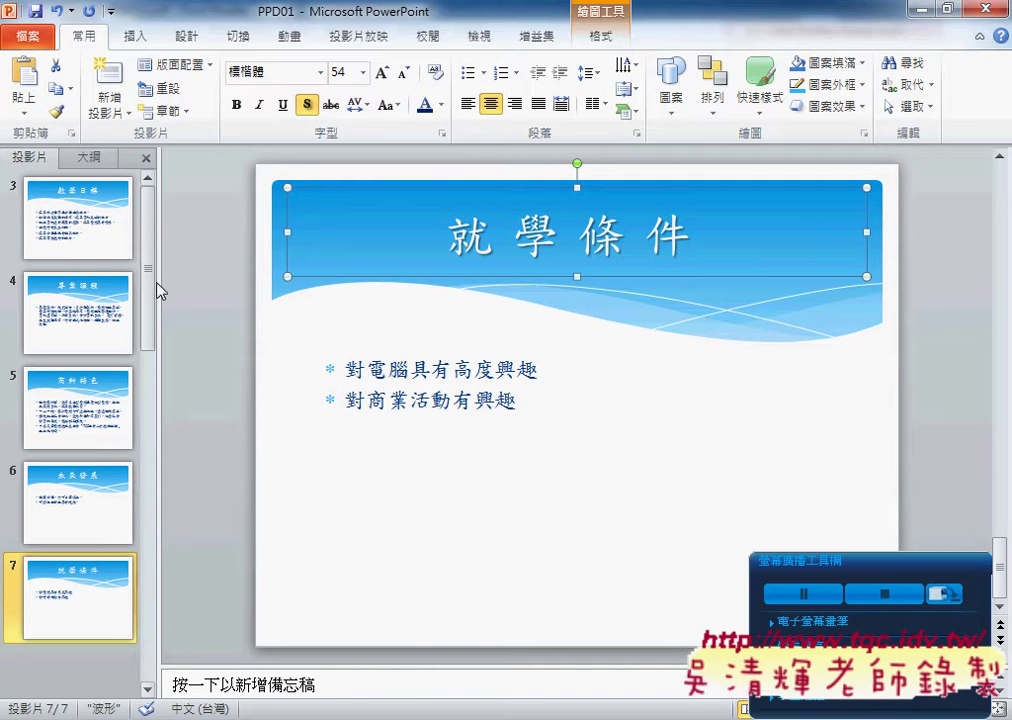
drag(152, 378, 155, 262)
click(88, 314)
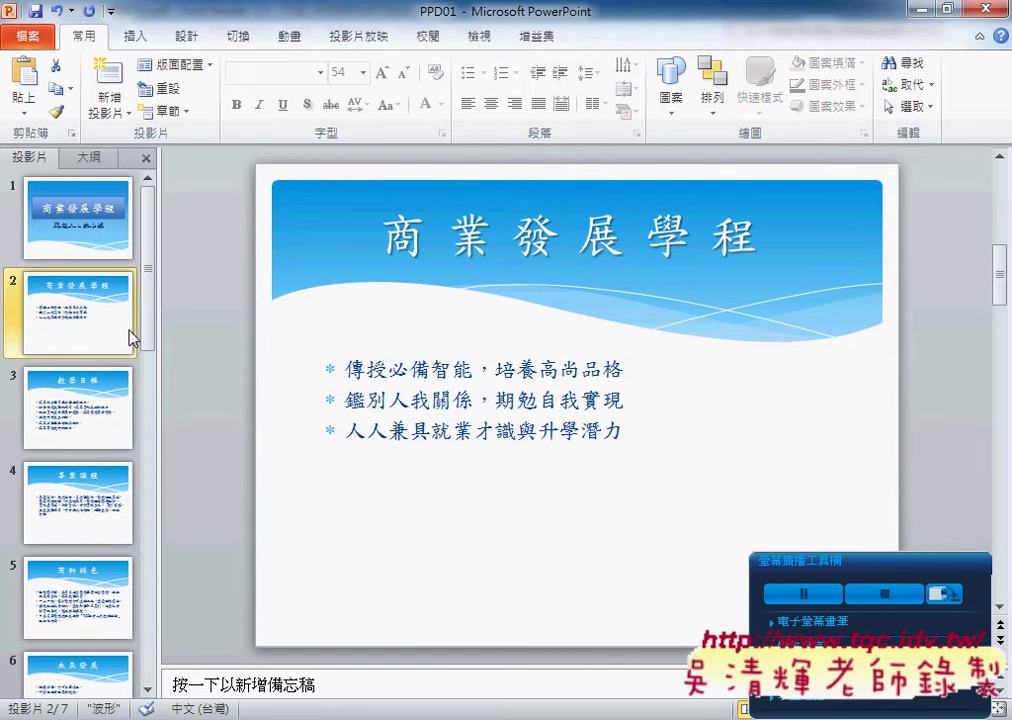
Select slide 2's bullet text box and switch to the task instructions PDF
click(514, 356)
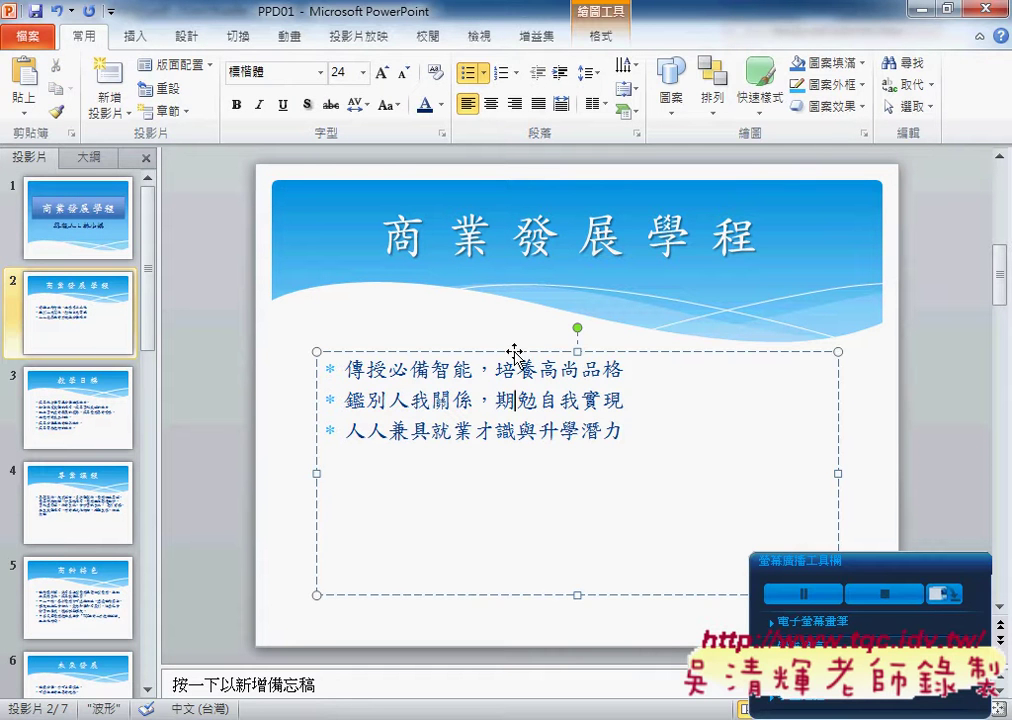
key(alt+Tab)
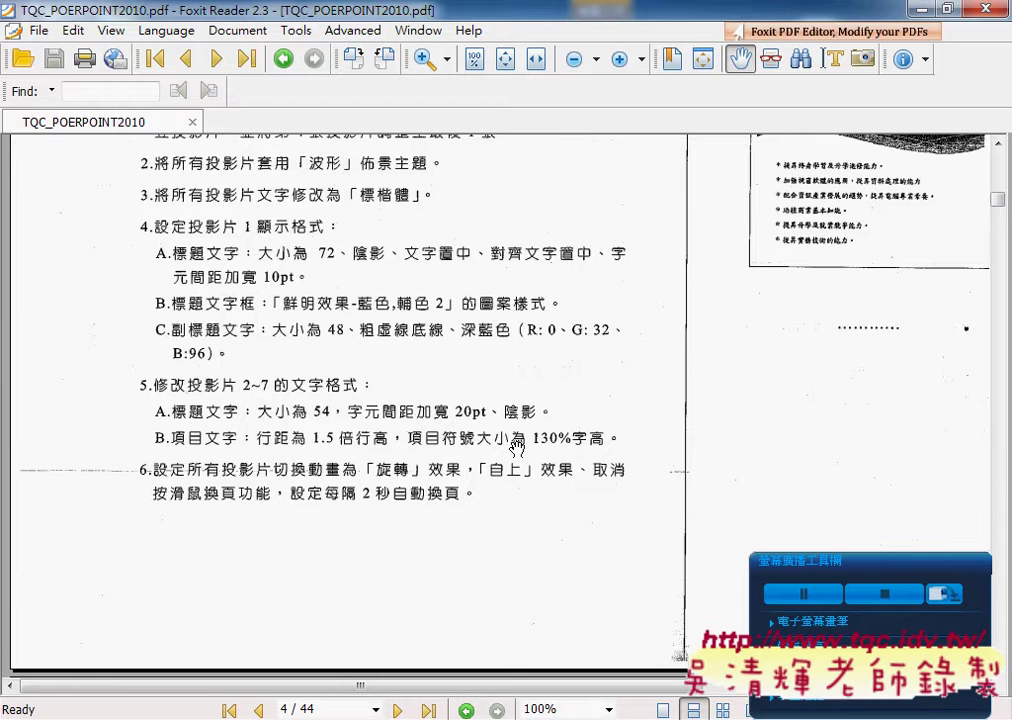
Minimize the Foxit Reader instructions PDF to bring PowerPoint's slide 2 back into view
click(918, 10)
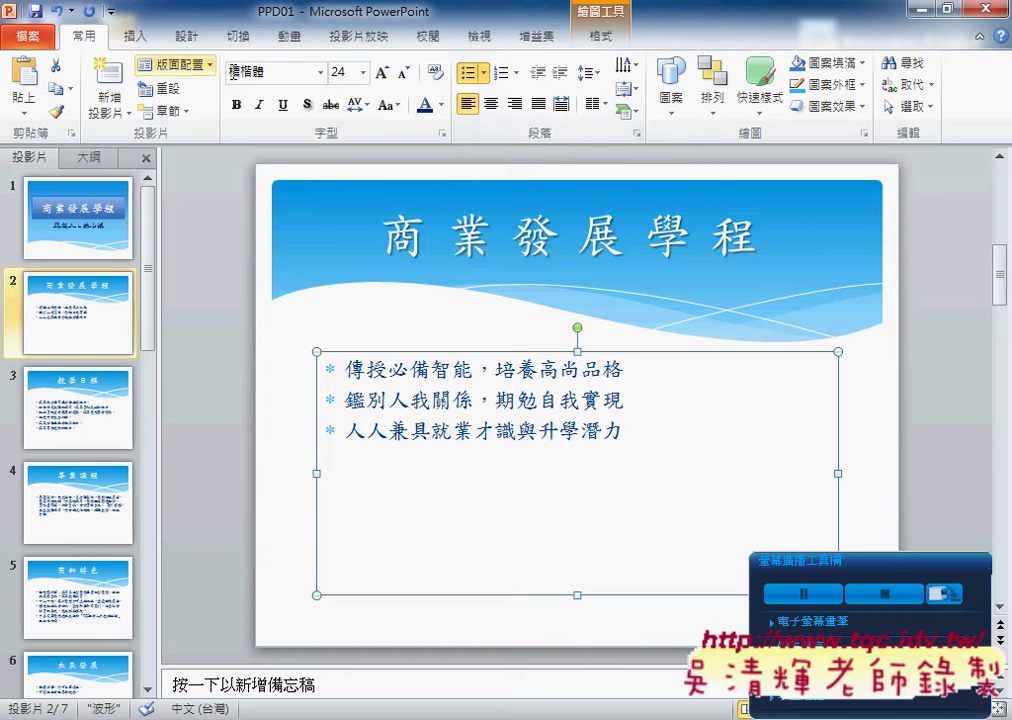
Set slide 2's three bulleted lines to 1.5 line spacing
click(598, 75)
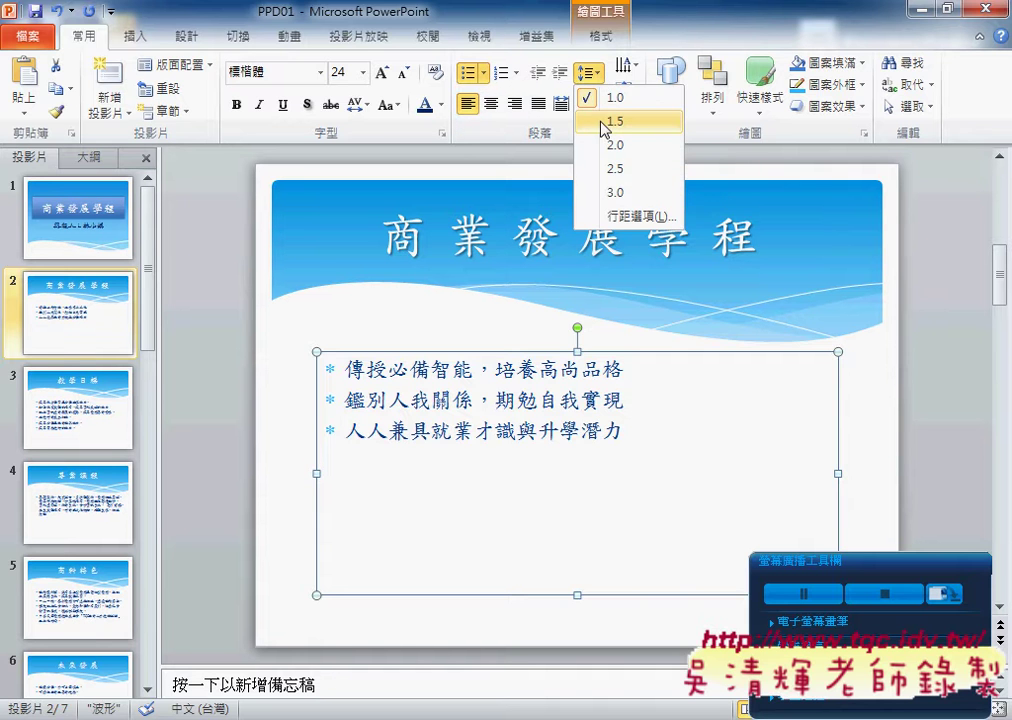
click(604, 131)
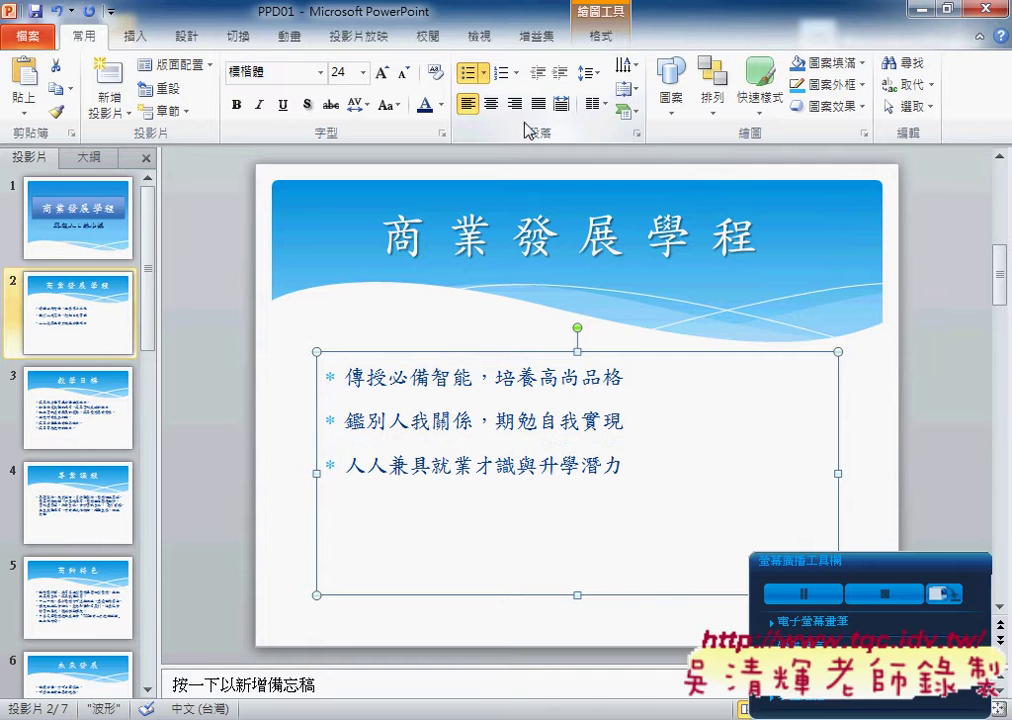
click(484, 74)
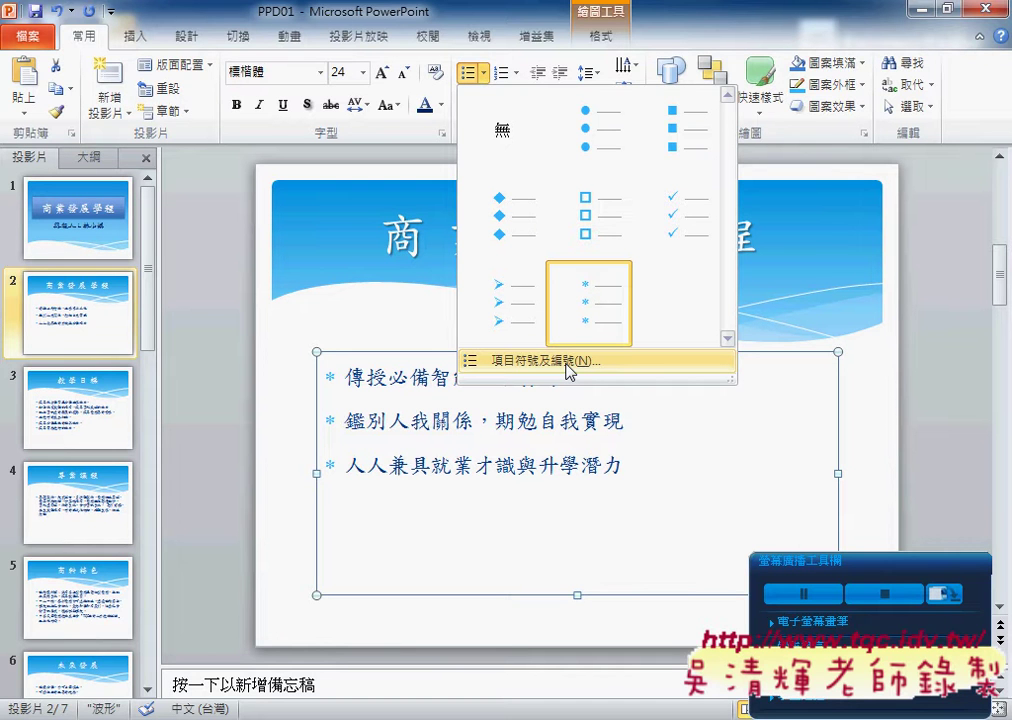
Resize slide 2's asterisk bullets to 130% of text, then undo and redo to compare
click(568, 362)
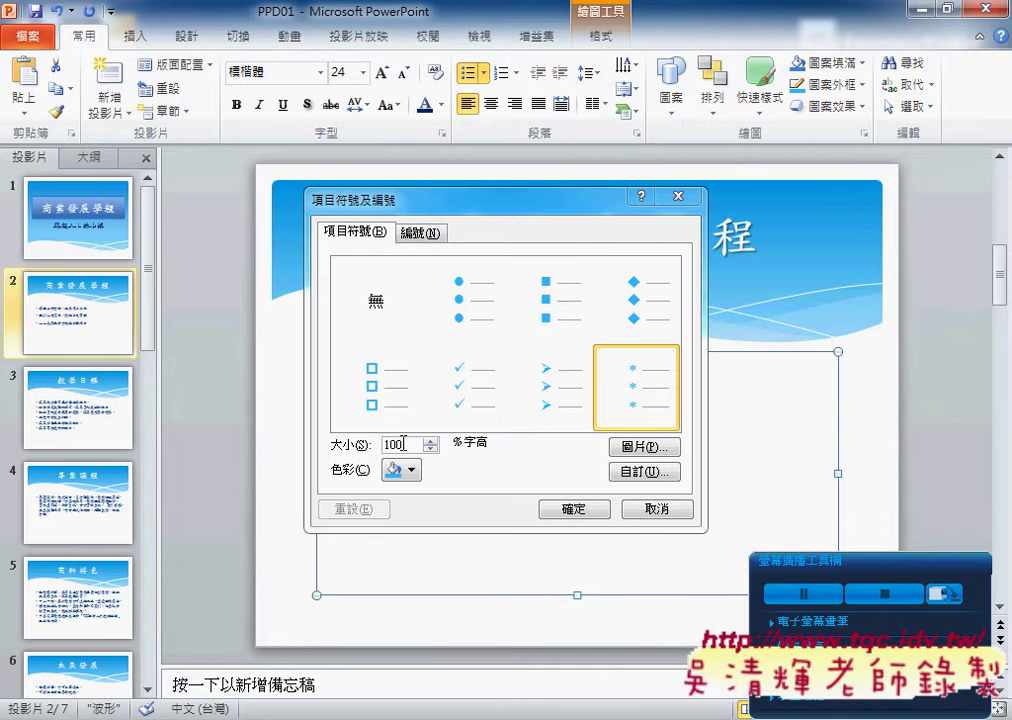
click(388, 445)
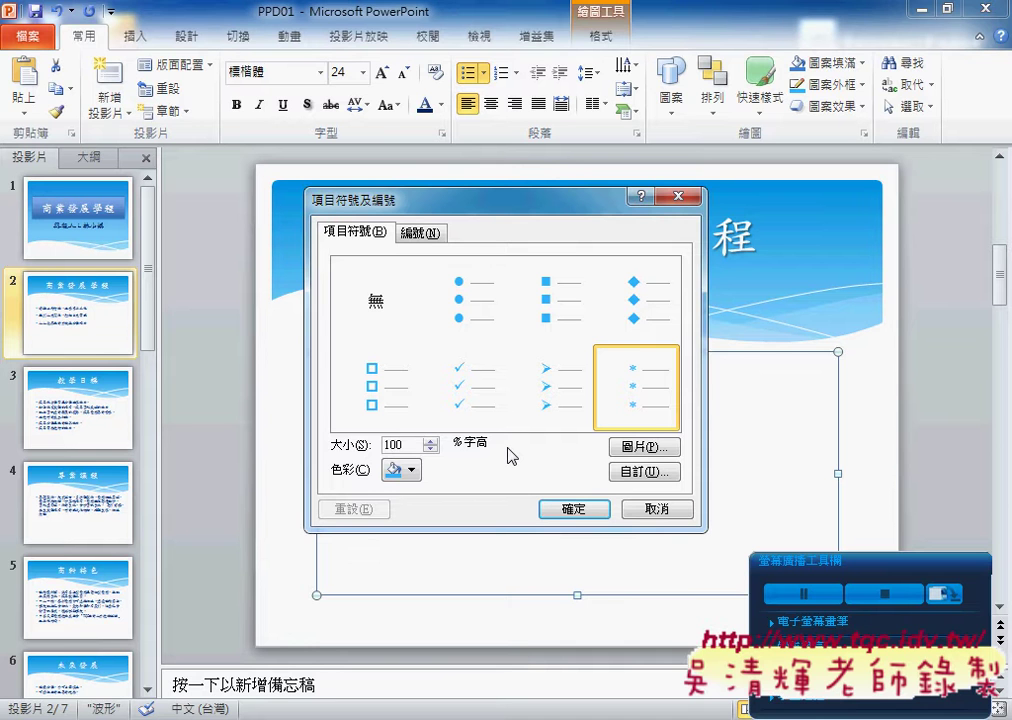
key(Delete)
text(3)
click(570, 511)
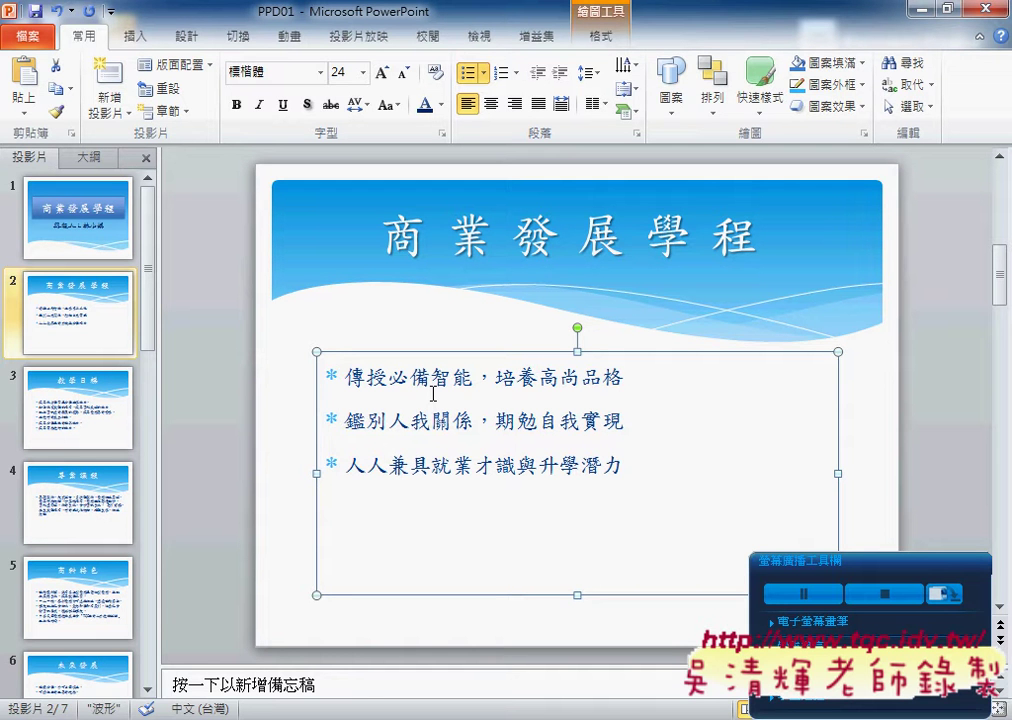
key(ctrl+z)
key(ctrl+y)
Copy slide 2's body formatting onto slide 3 and confirm its bullets are 130% size
click(58, 110)
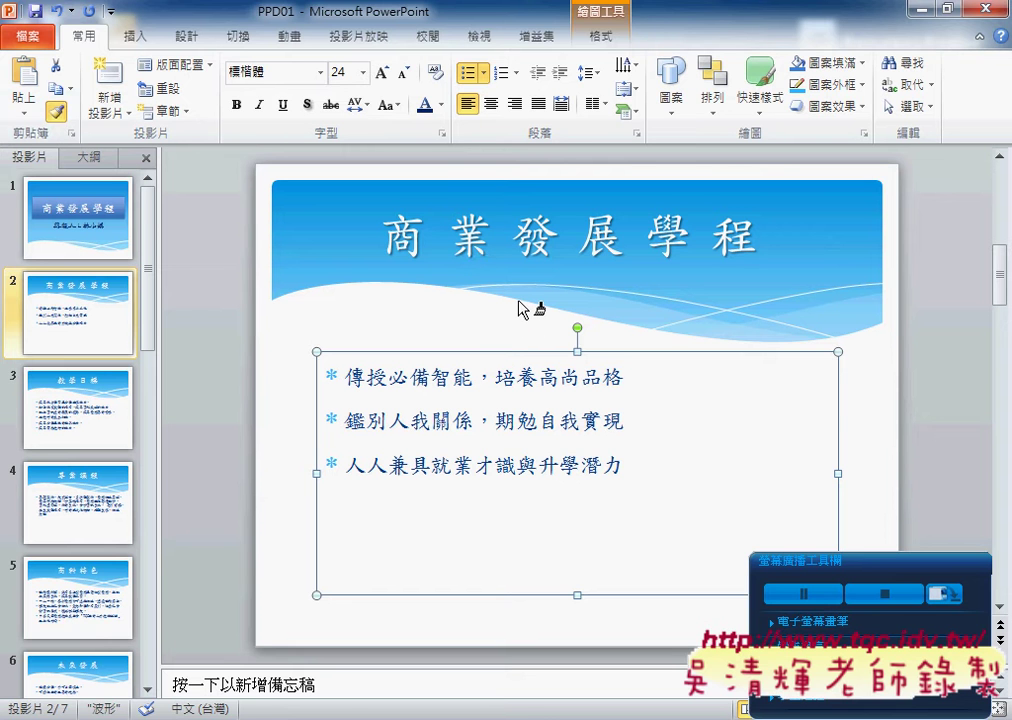
scroll(520, 308, down, 1)
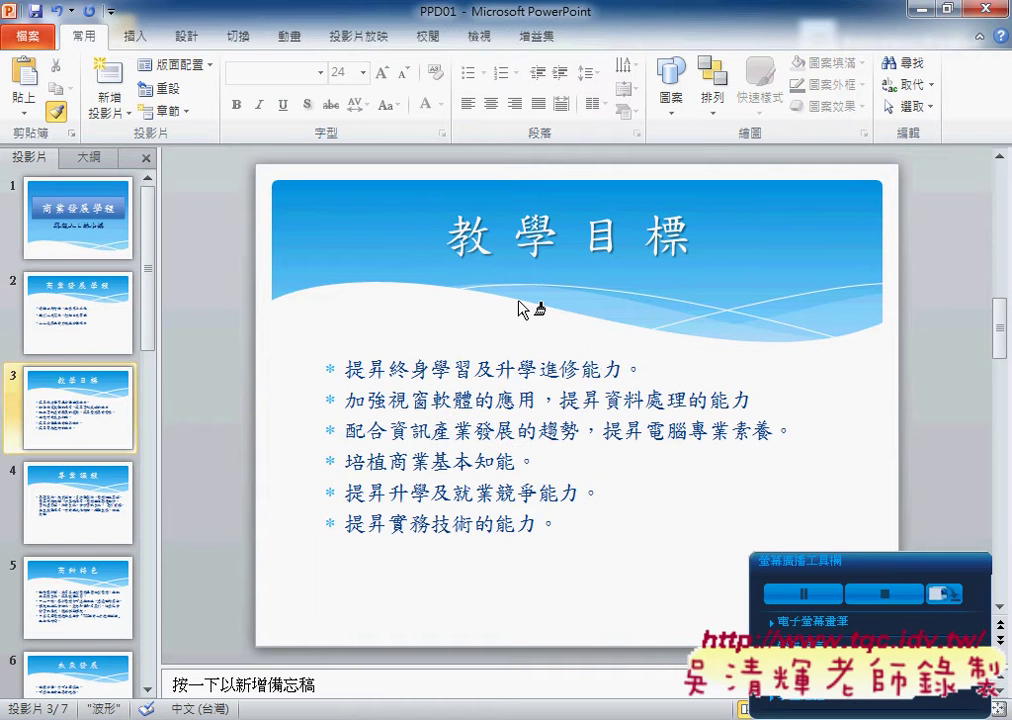
click(500, 432)
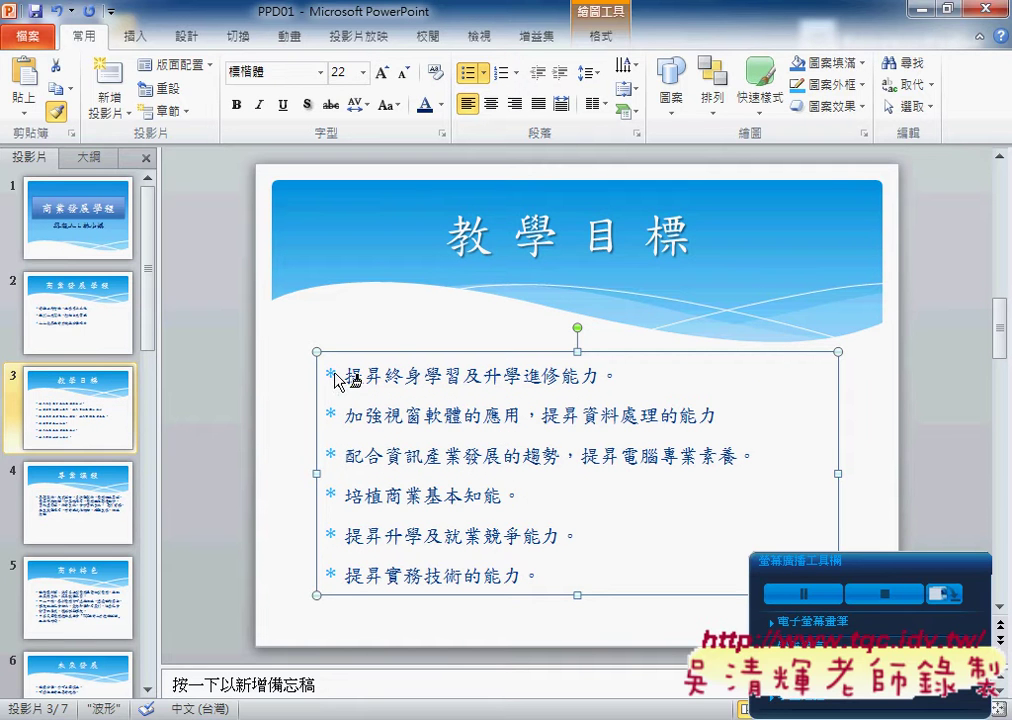
click(56, 109)
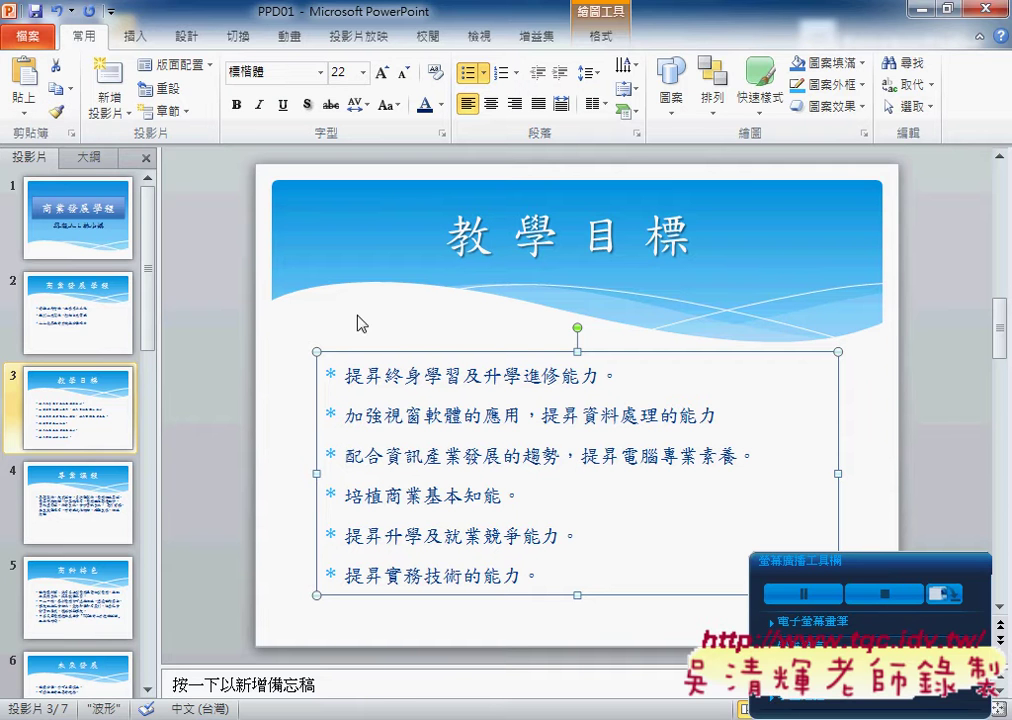
click(484, 73)
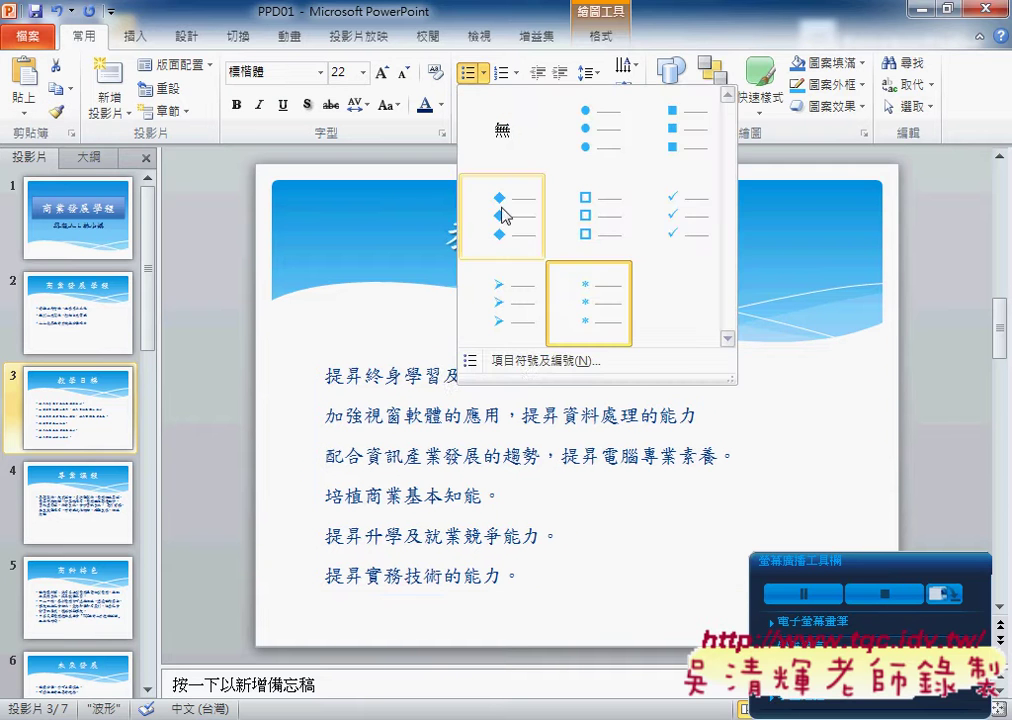
click(524, 358)
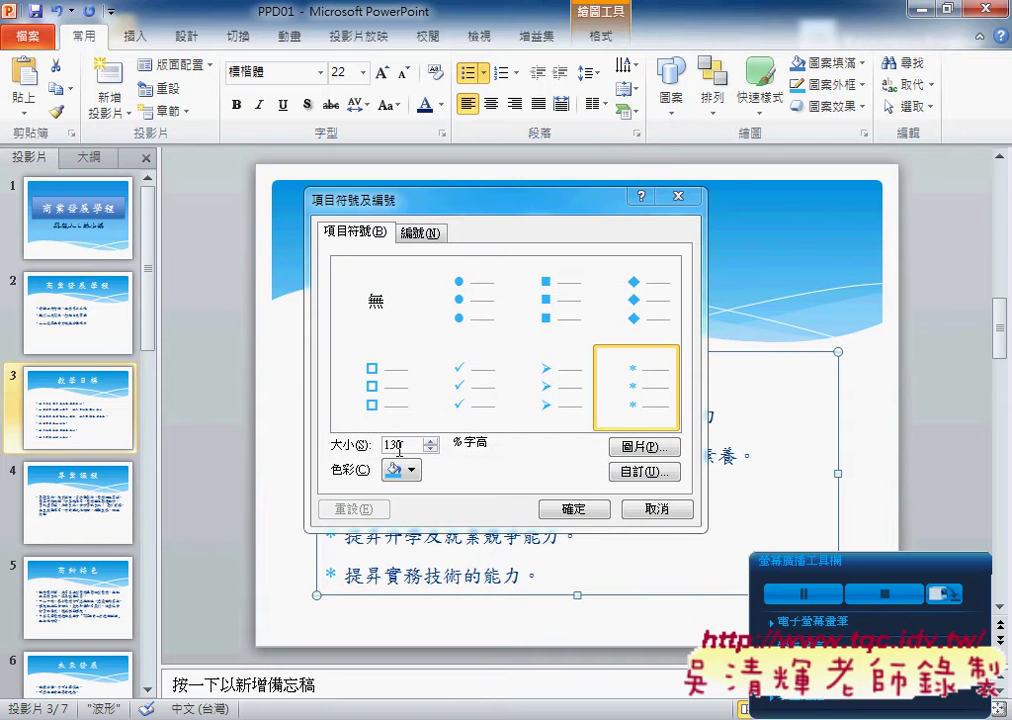
click(652, 510)
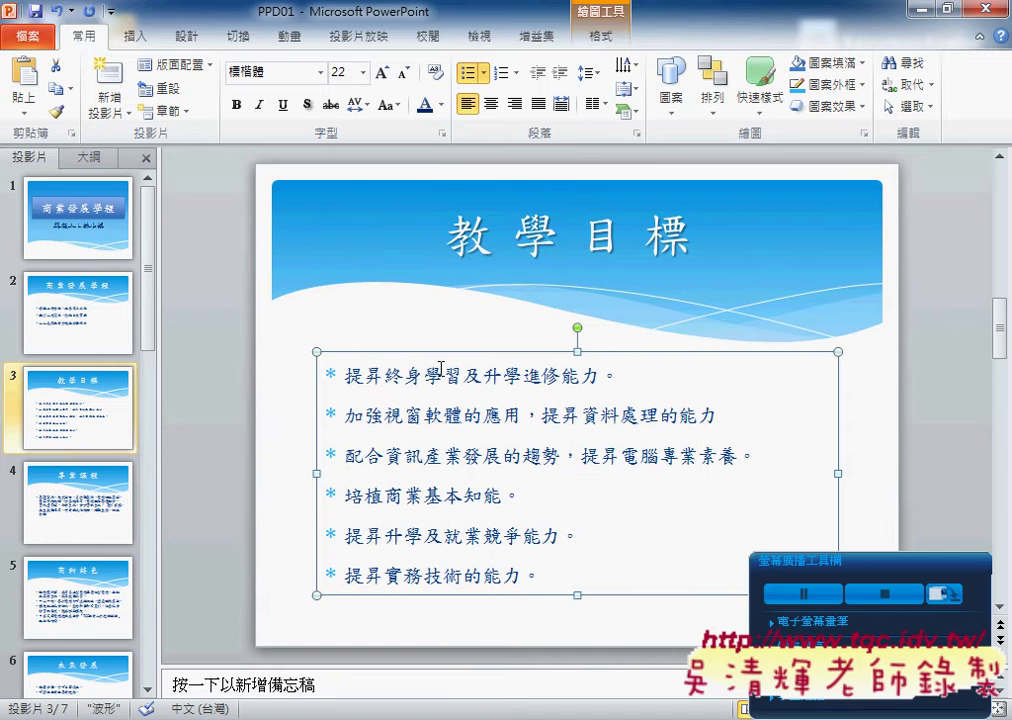
Paint the same body text formatting onto slides 4, 5, 6 and 7
click(58, 113)
scroll(430, 316, down, 1)
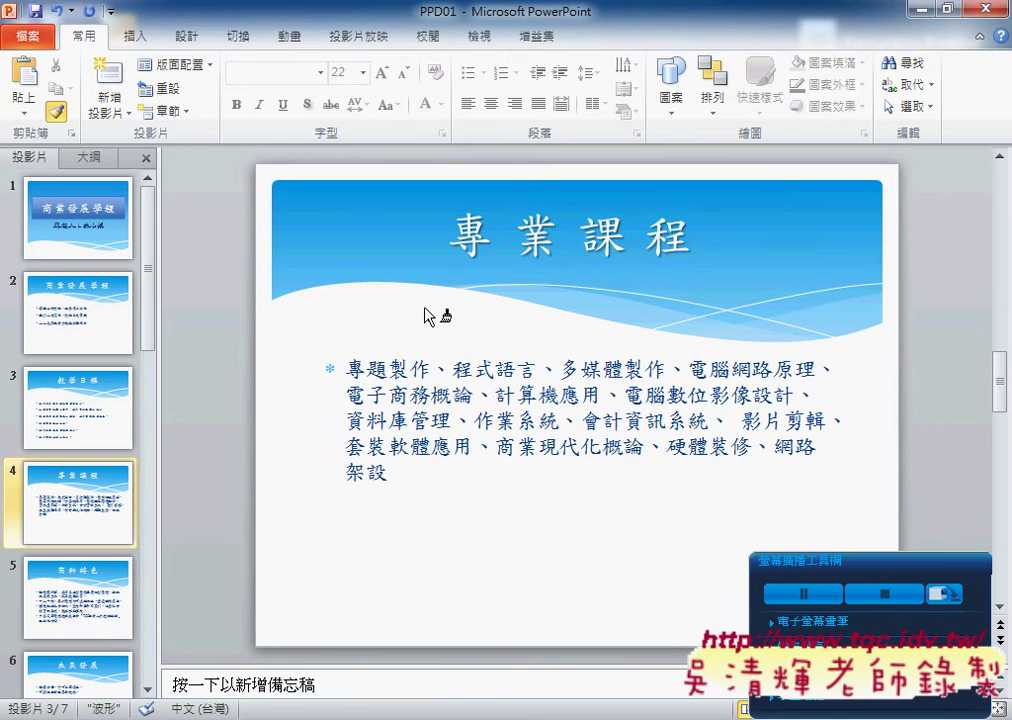
click(476, 404)
scroll(476, 404, down, 1)
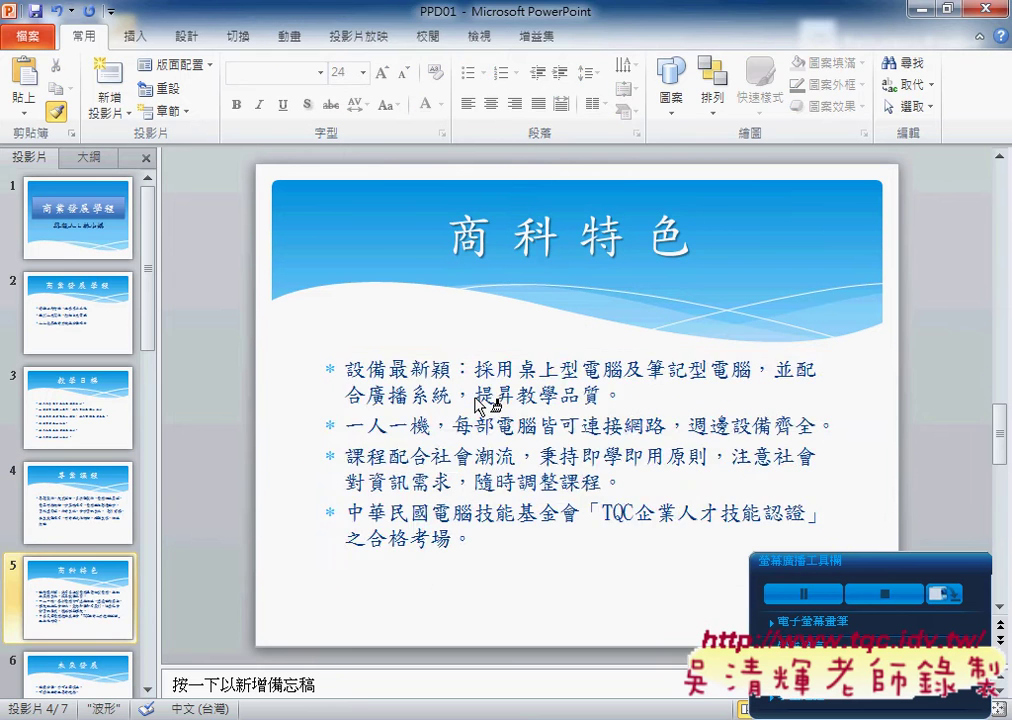
click(476, 404)
scroll(476, 404, down, 1)
click(476, 404)
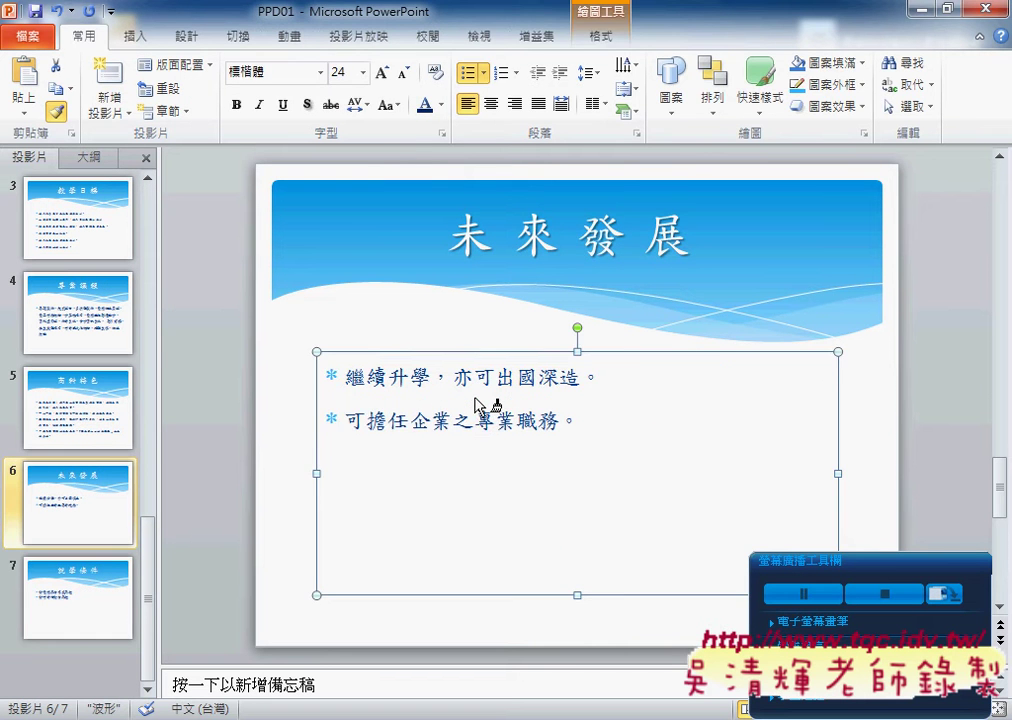
scroll(476, 404, down, 1)
click(476, 404)
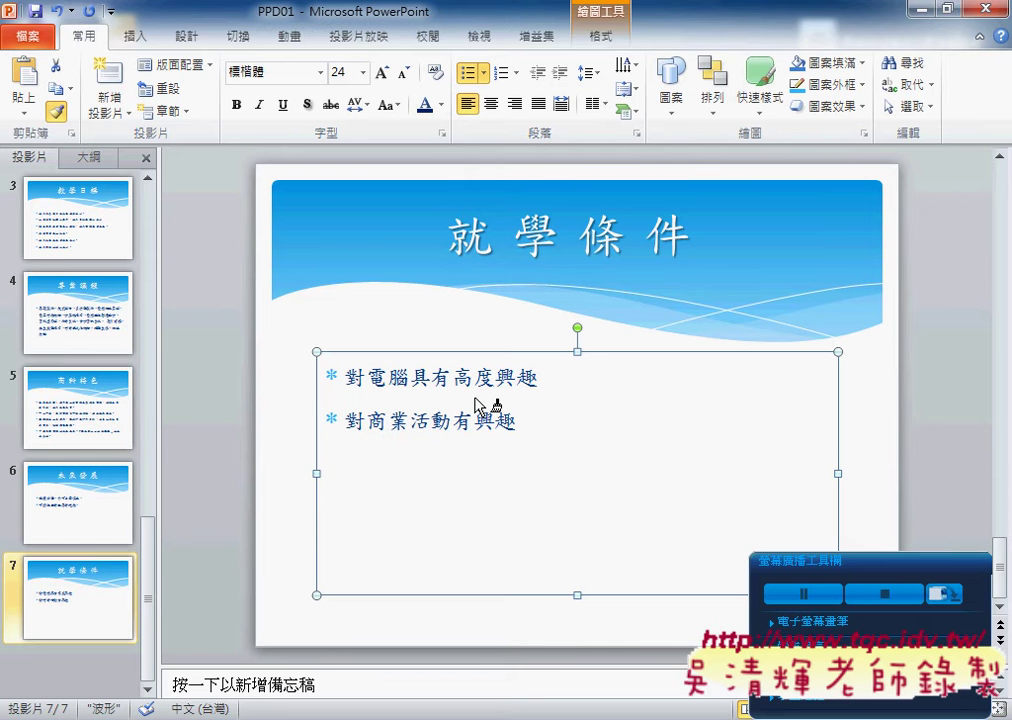
click(56, 110)
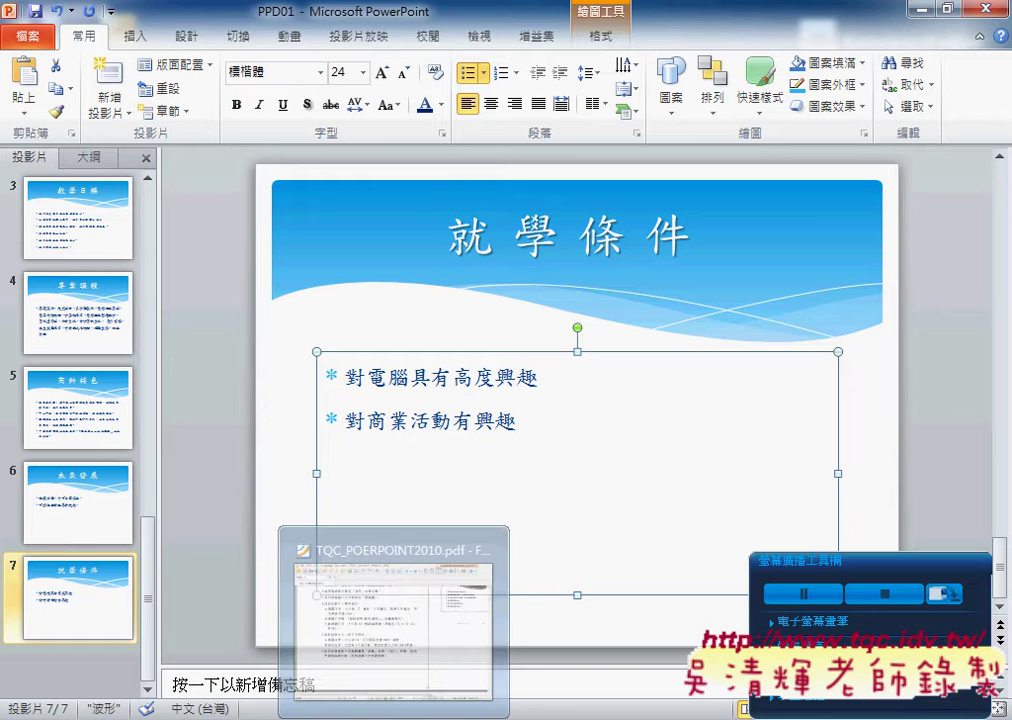
click(390, 630)
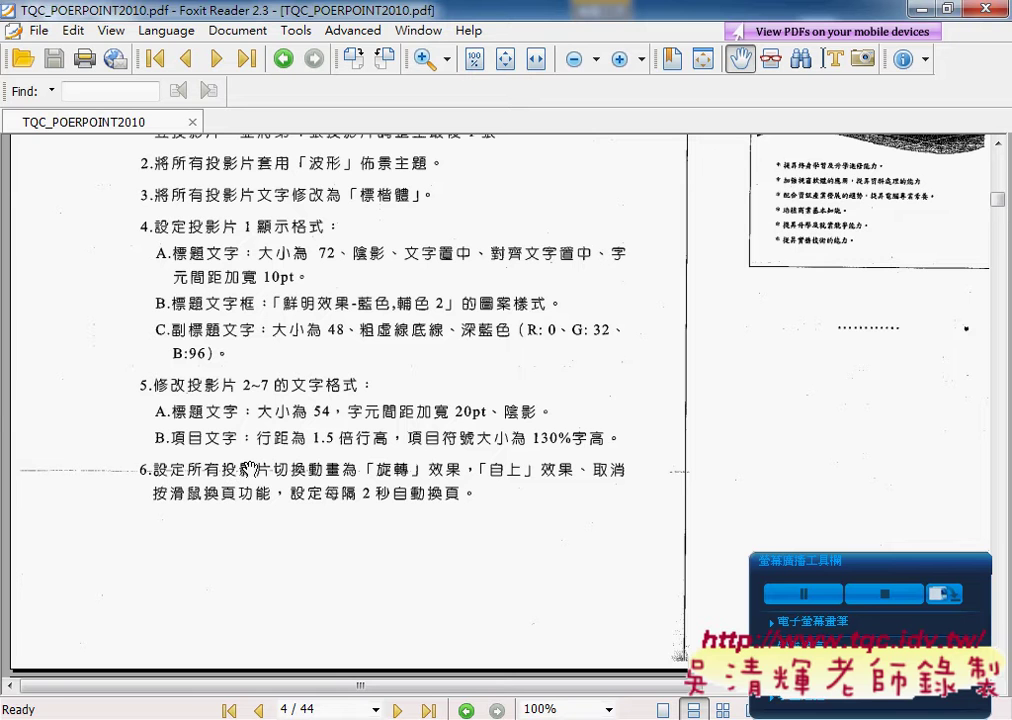
click(916, 12)
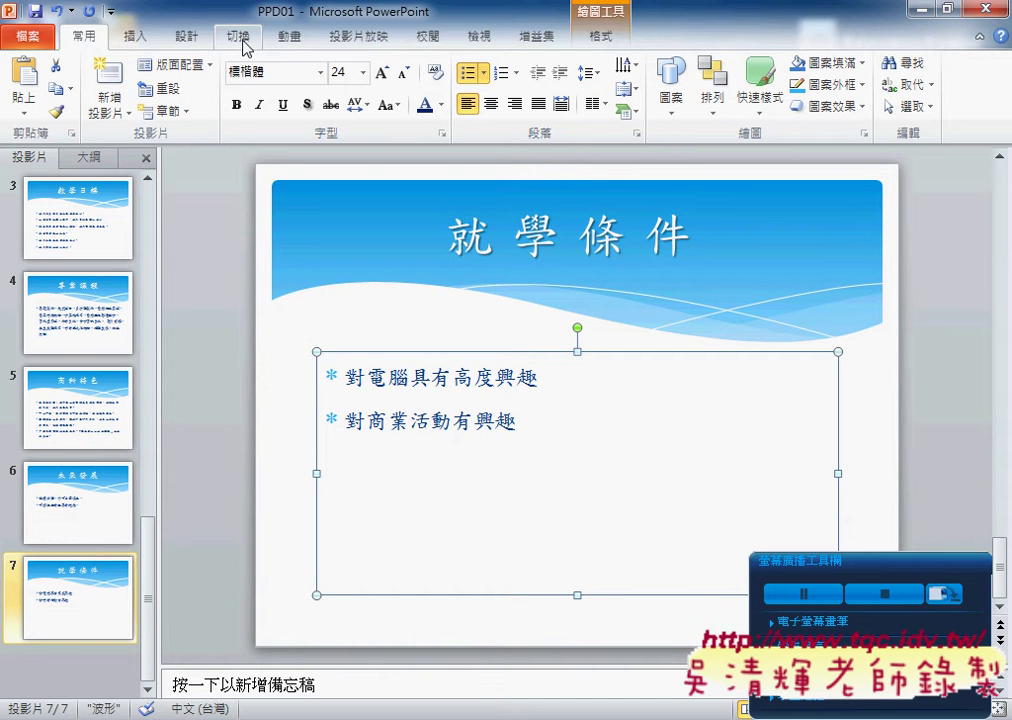
Give slide 7 the 旋轉 (Rotate) transition coming from the top
click(249, 47)
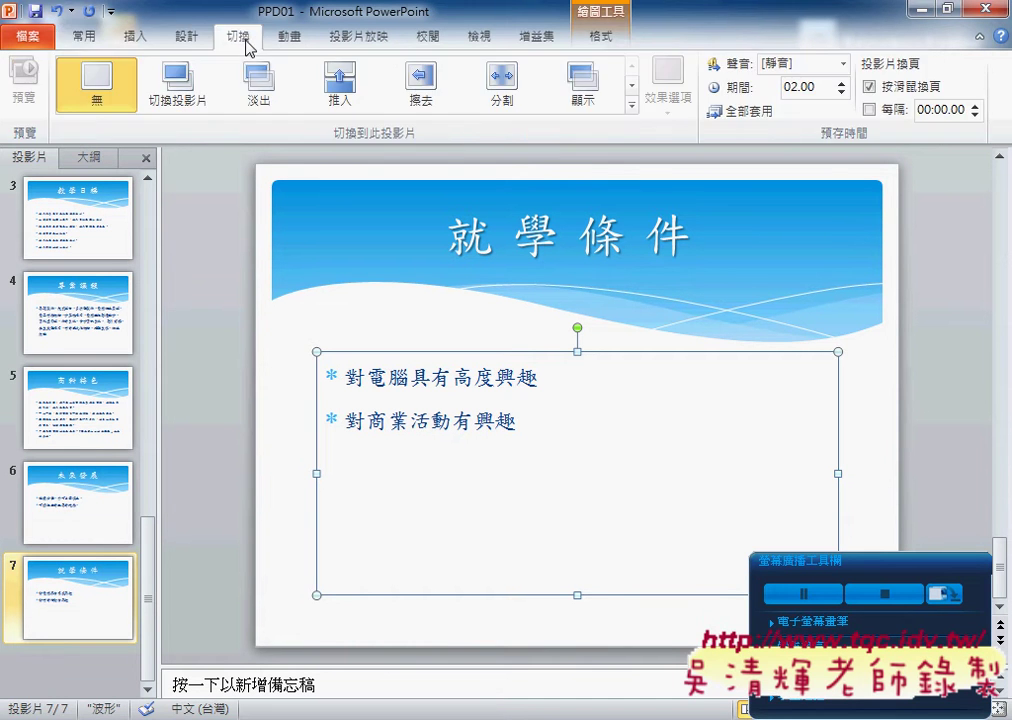
click(633, 106)
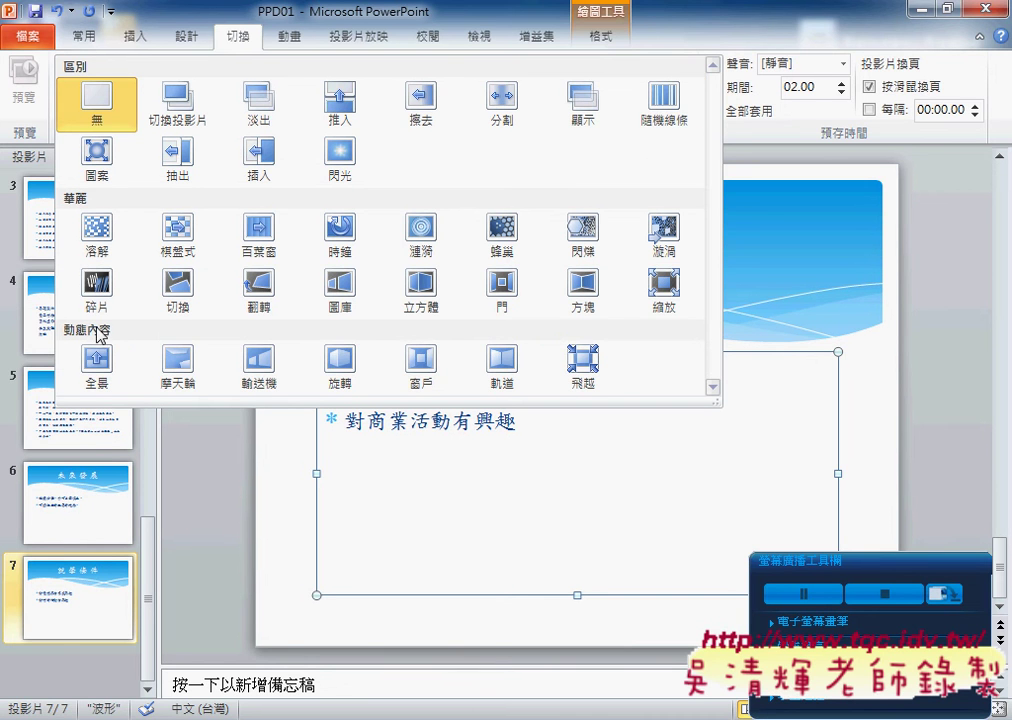
click(352, 366)
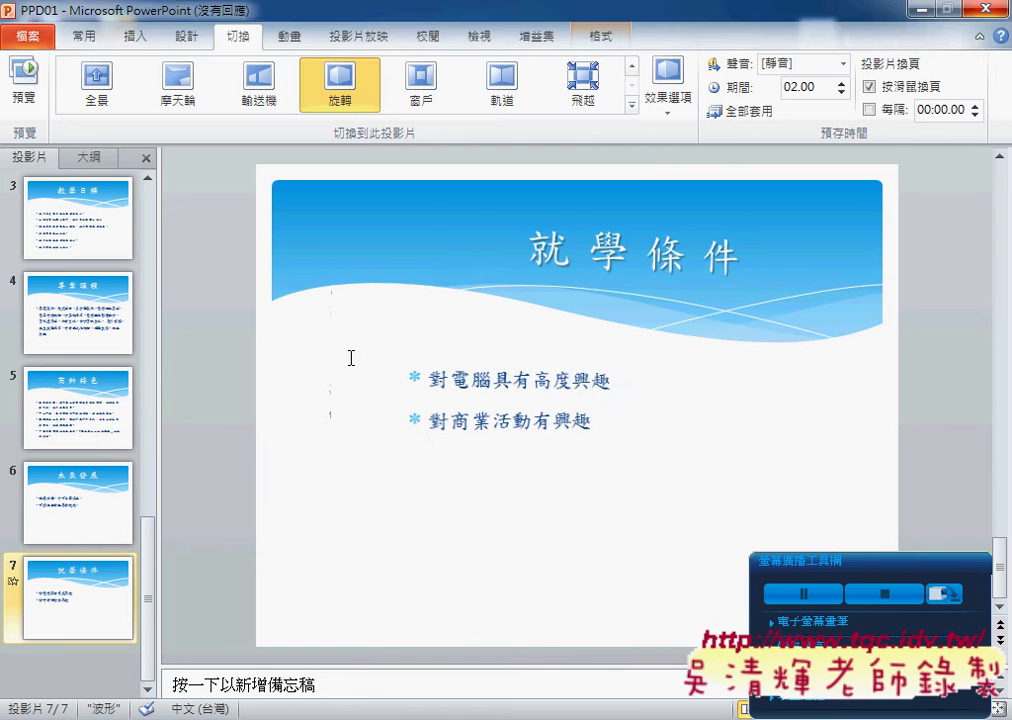
click(680, 113)
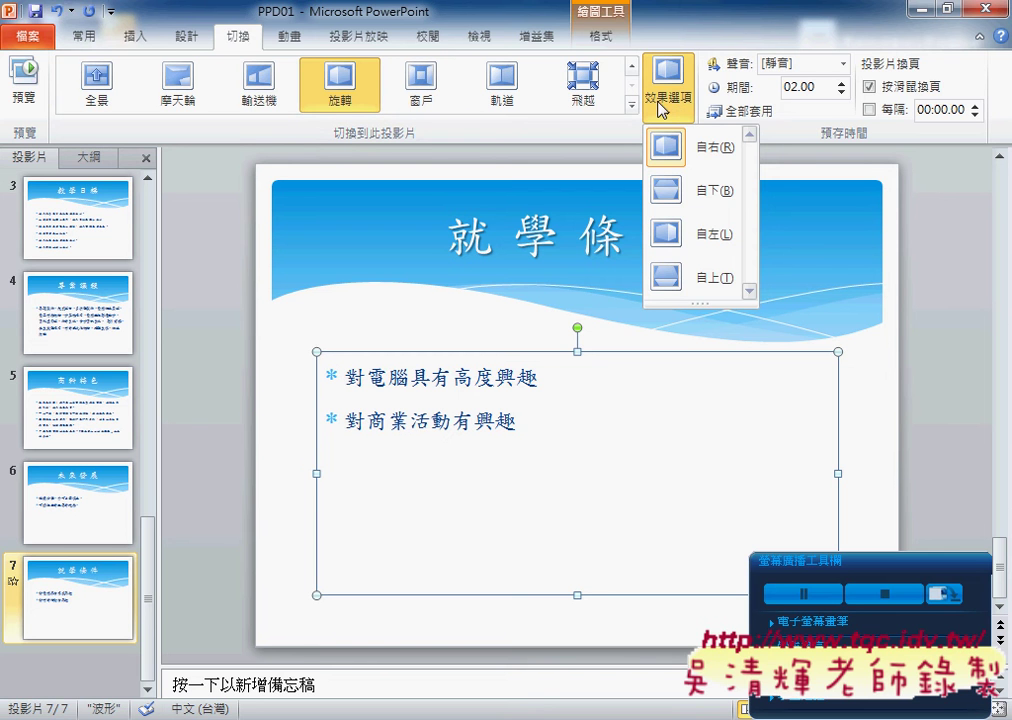
click(687, 290)
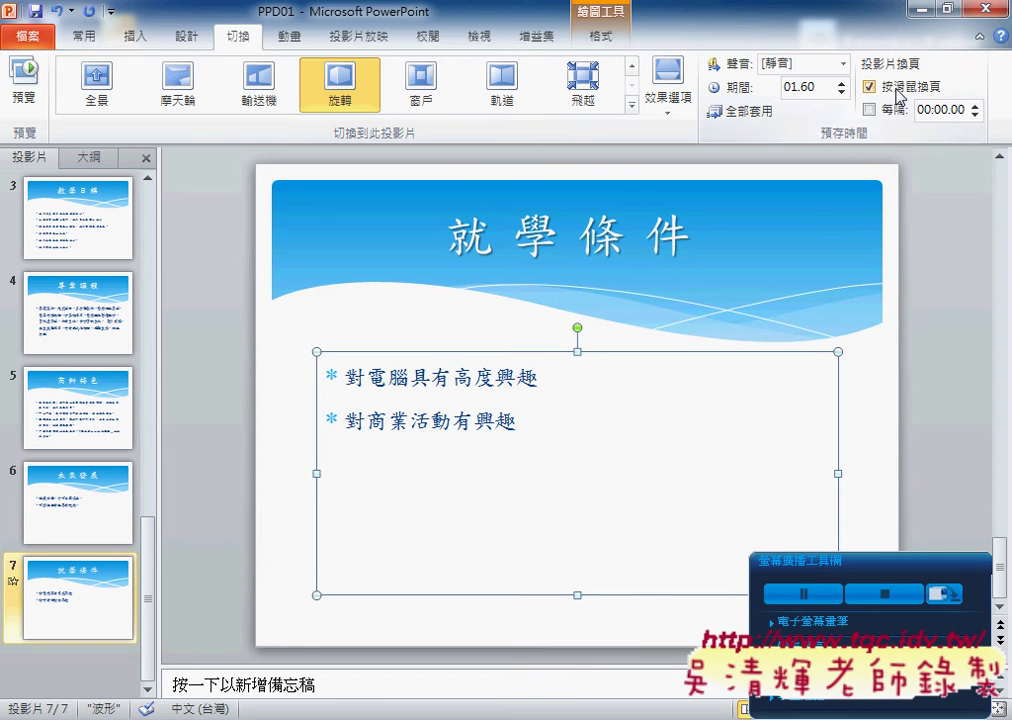
Make slide 7 advance automatically after 00:02.00 instead of on mouse click
click(869, 87)
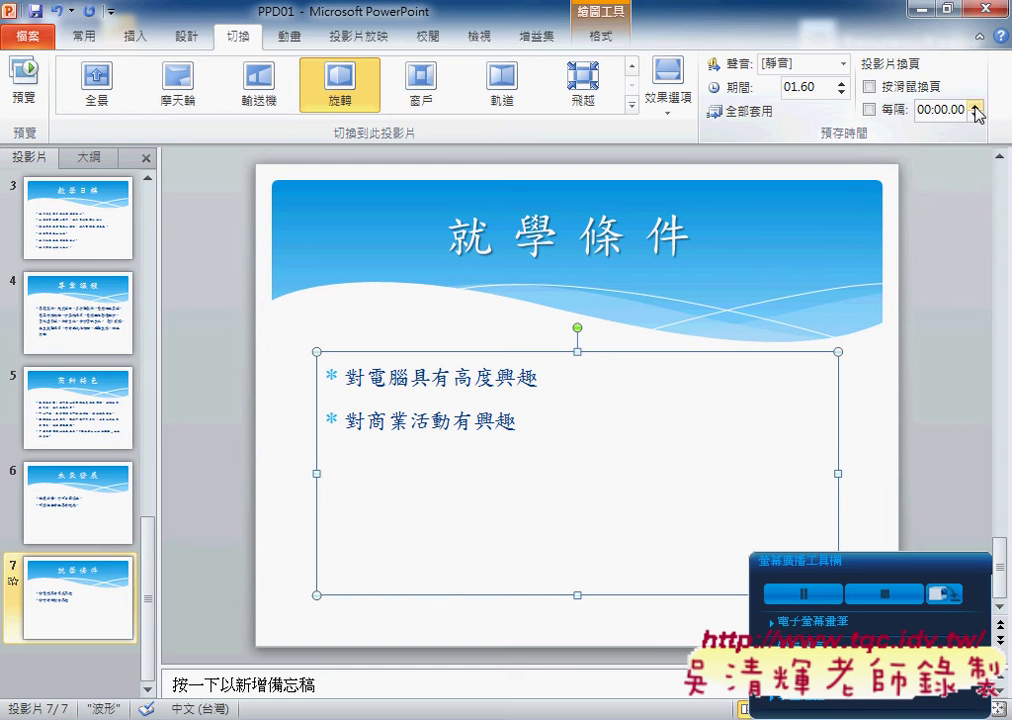
click(977, 104)
click(977, 104)
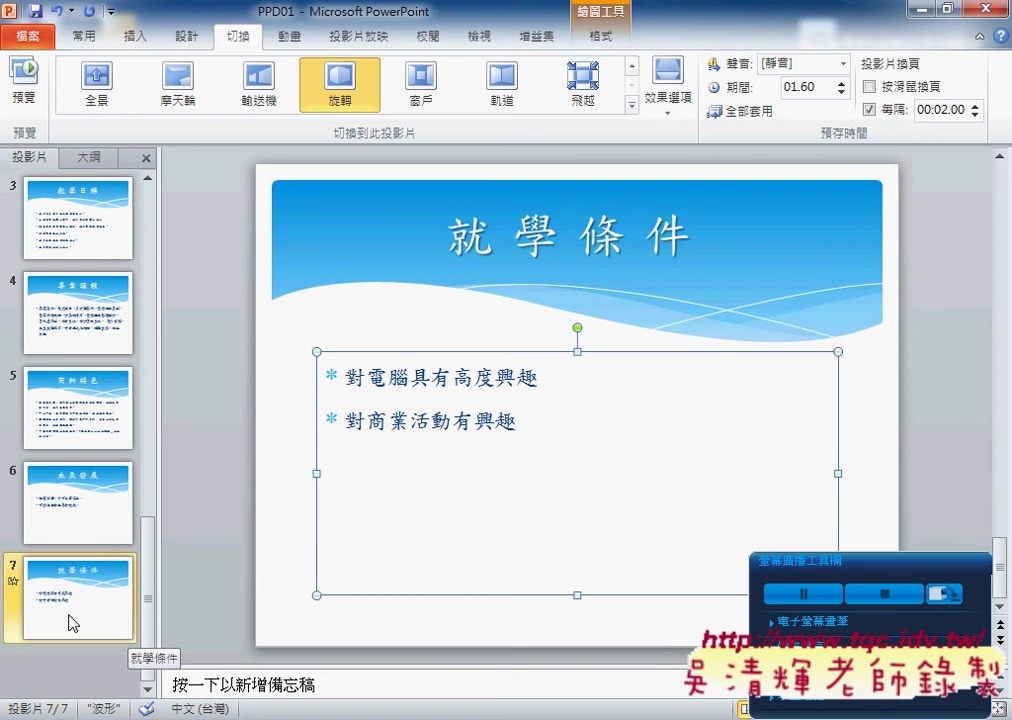
Apply the 旋轉 transition with 2-second auto-advance to every slide in the deck
click(755, 118)
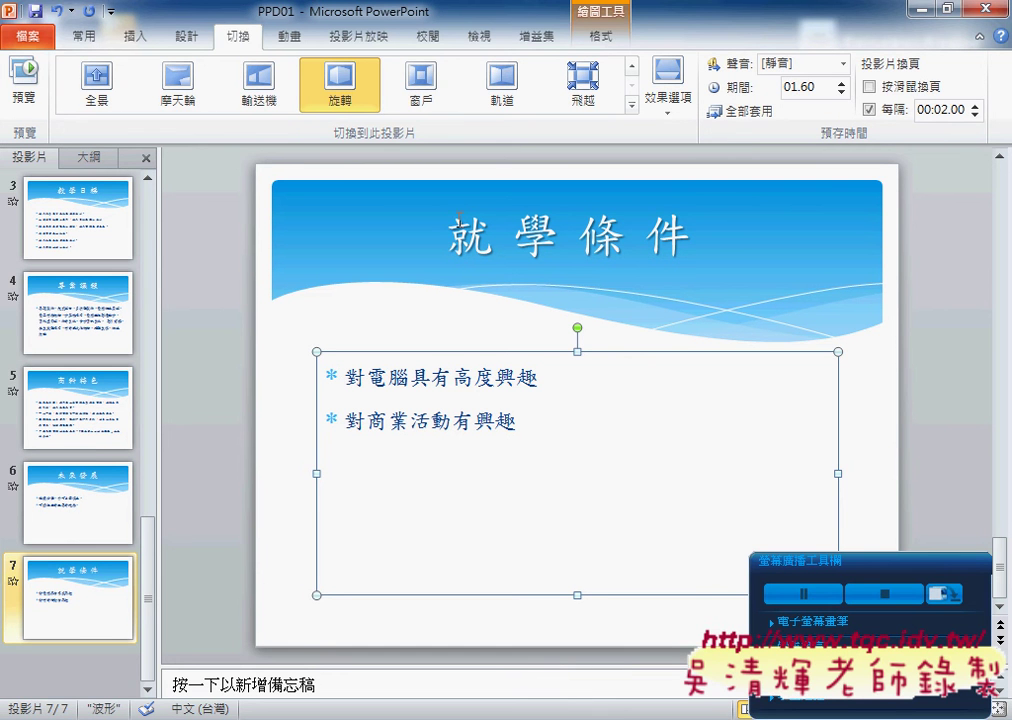
drag(238, 46, 245, 22)
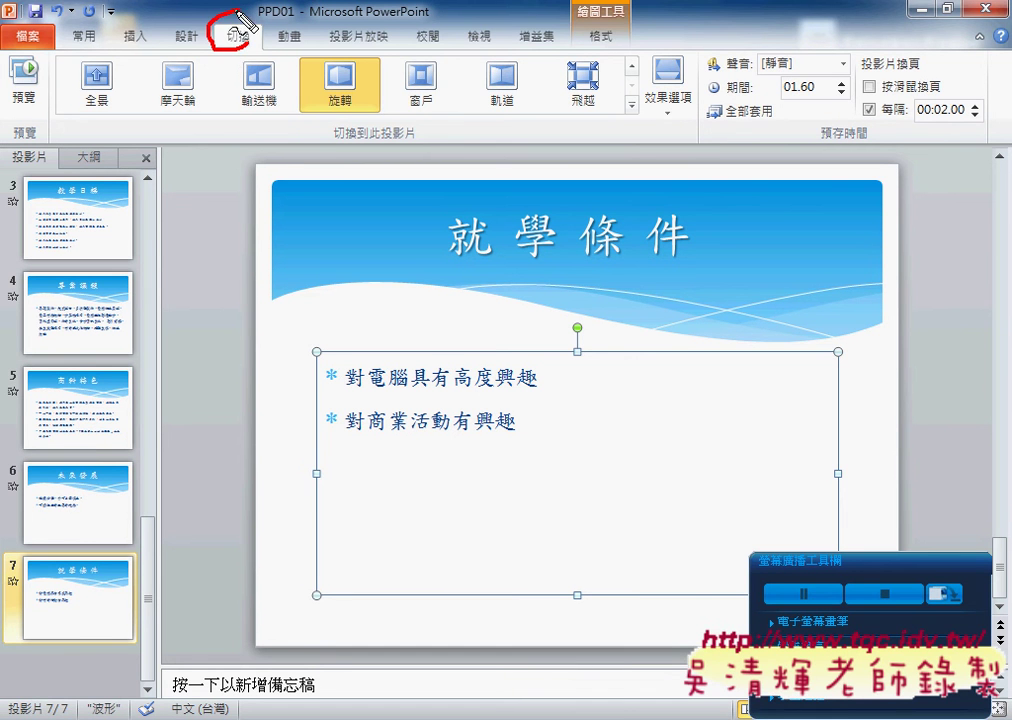
drag(300, 78, 305, 112)
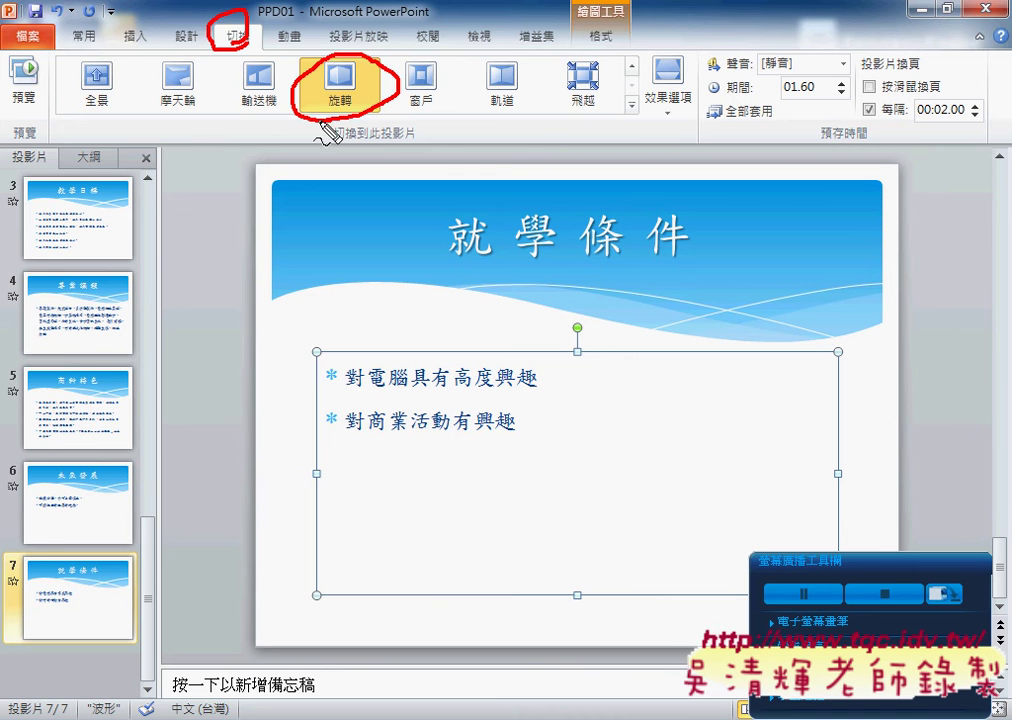
mouse_move(405, 80)
mouse_down()
mouse_move(612, 68)
mouse_move(605, 88)
mouse_up()
drag(685, 55, 708, 118)
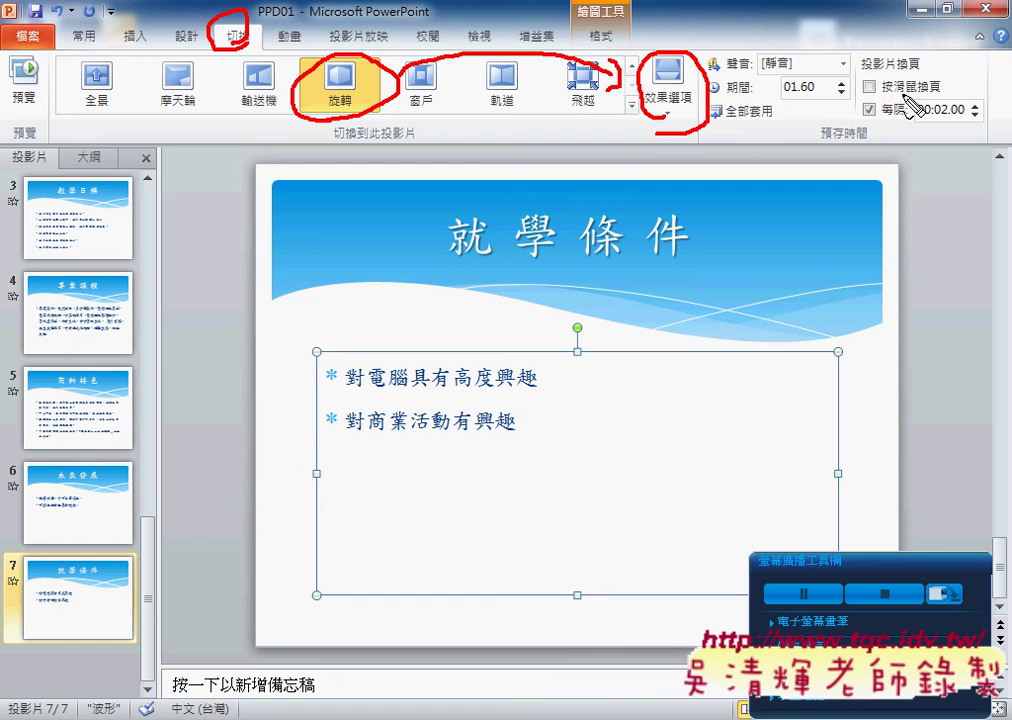
mouse_move(963, 72)
mouse_down()
mouse_move(920, 100)
mouse_move(967, 119)
mouse_up()
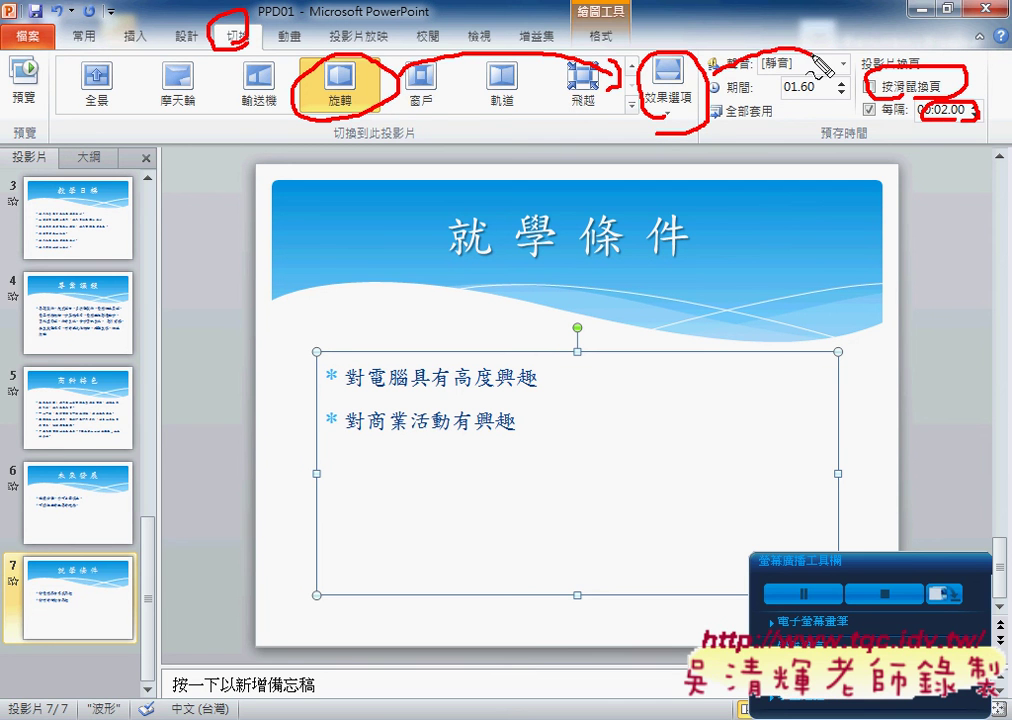
drag(710, 72, 840, 90)
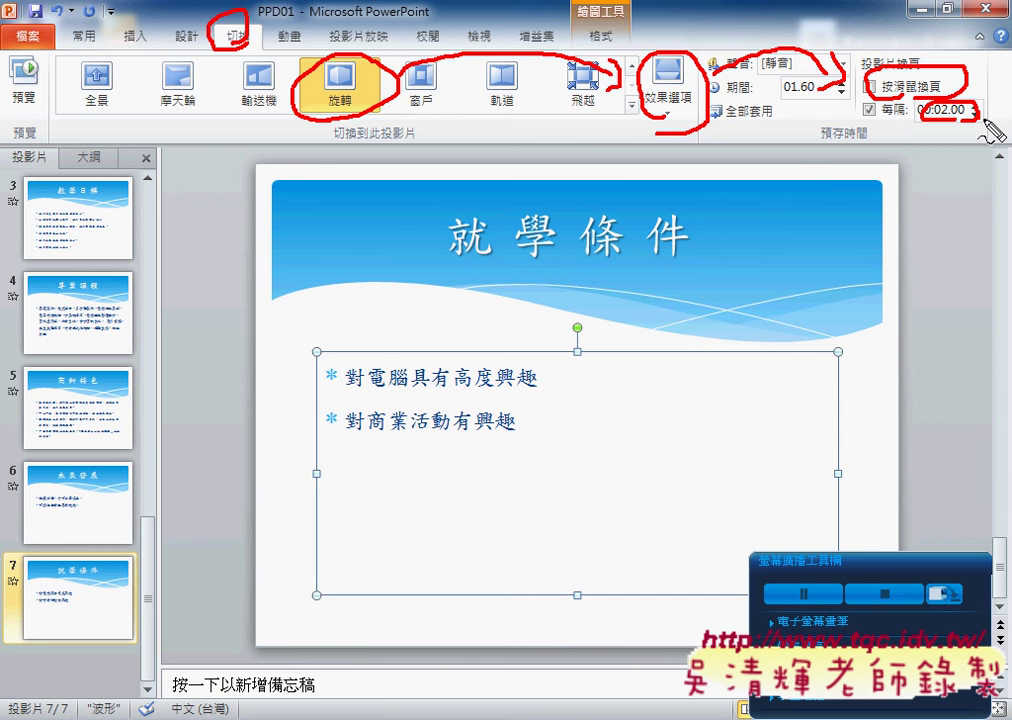
mouse_move(921, 112)
mouse_down()
mouse_move(926, 150)
mouse_move(790, 208)
mouse_move(778, 100)
mouse_move(810, 92)
mouse_up()
drag(782, 131, 826, 131)
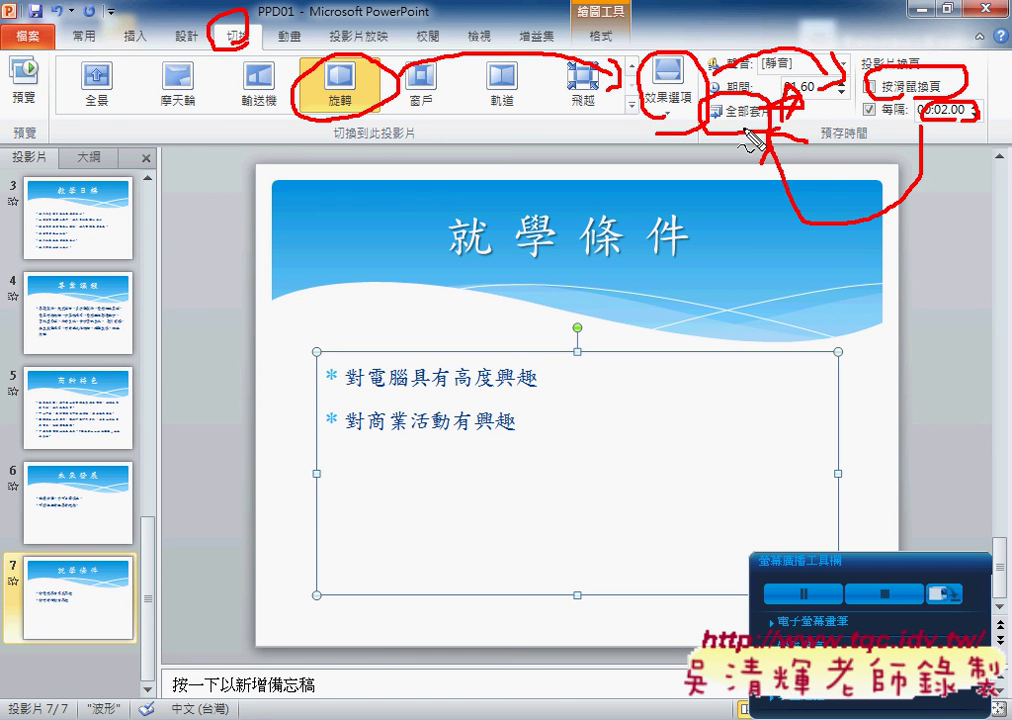
key(Escape)
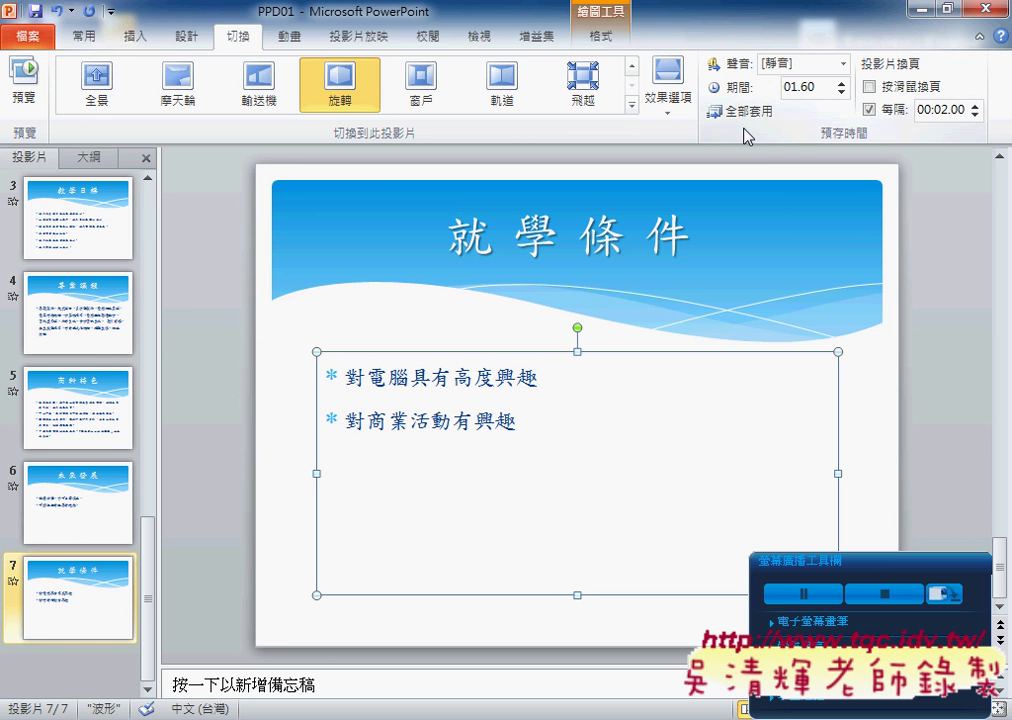